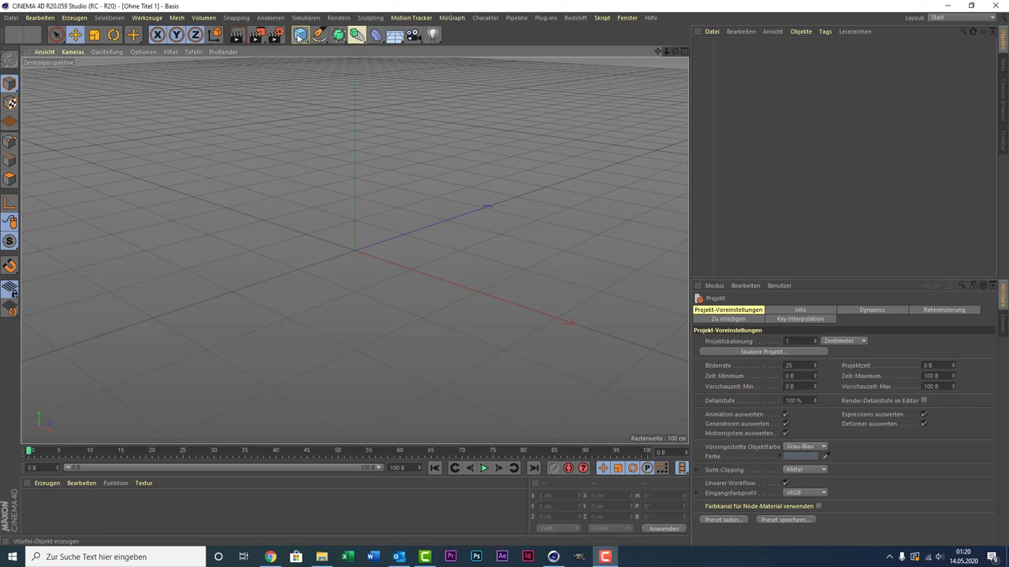
# - Add a 100 cm sphere and a floor, lowering the floor to Y −235.458 cm beneath the sphere
pyautogui.click(300, 34)
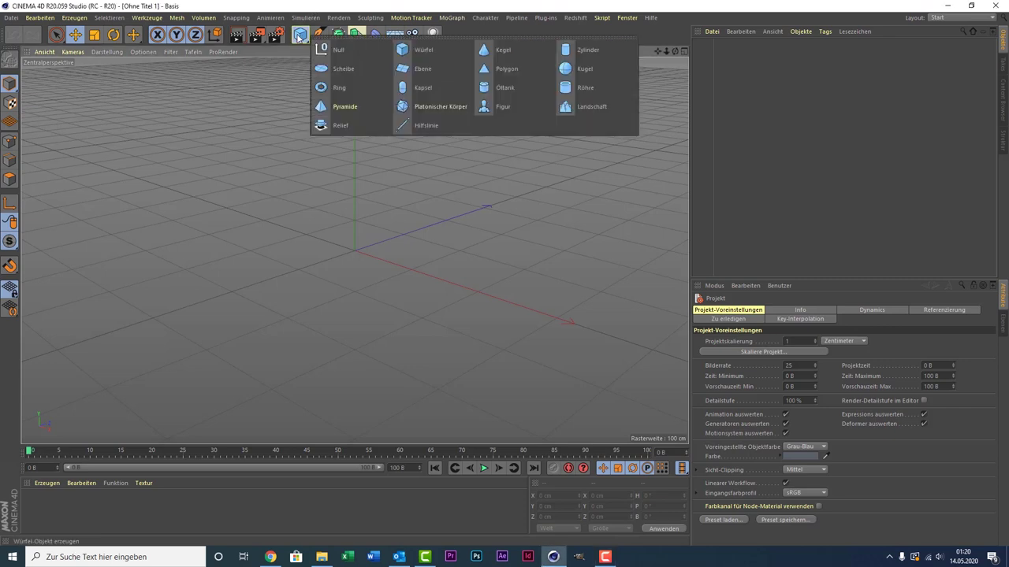
pyautogui.click(607, 68)
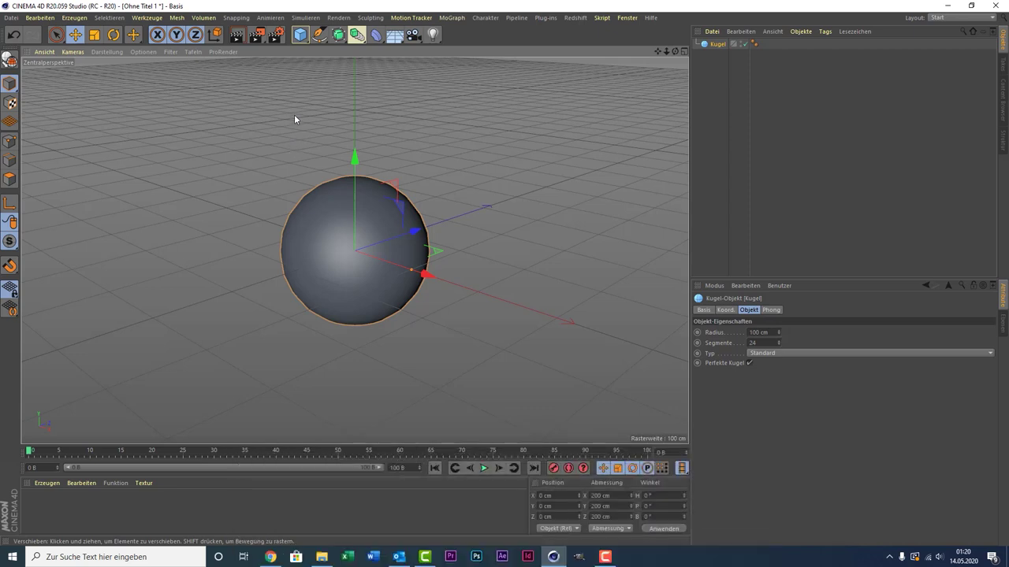
pyautogui.click(397, 41)
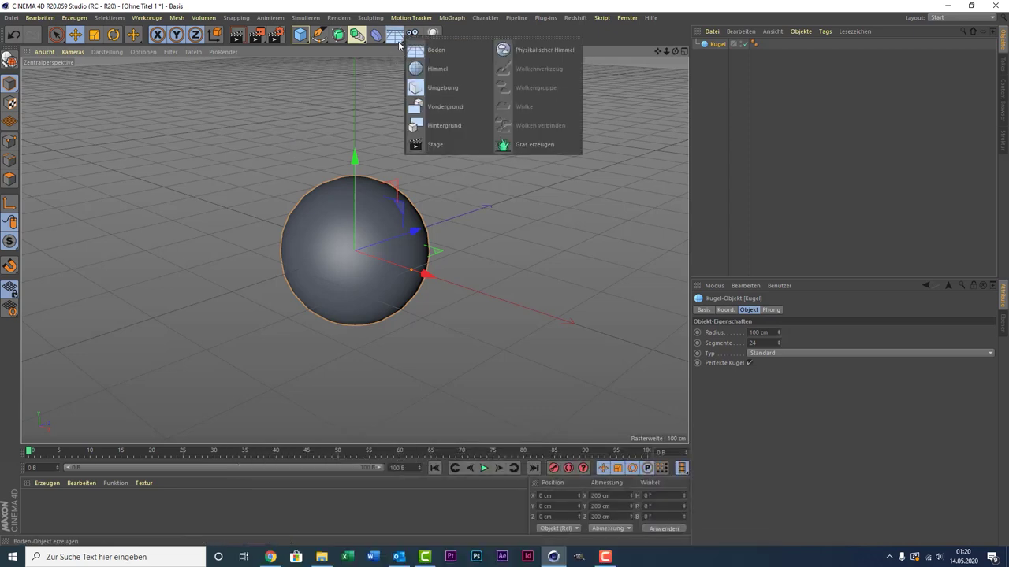
pyautogui.click(469, 52)
pyautogui.moveTo(354, 162); pyautogui.dragTo(330, 316)
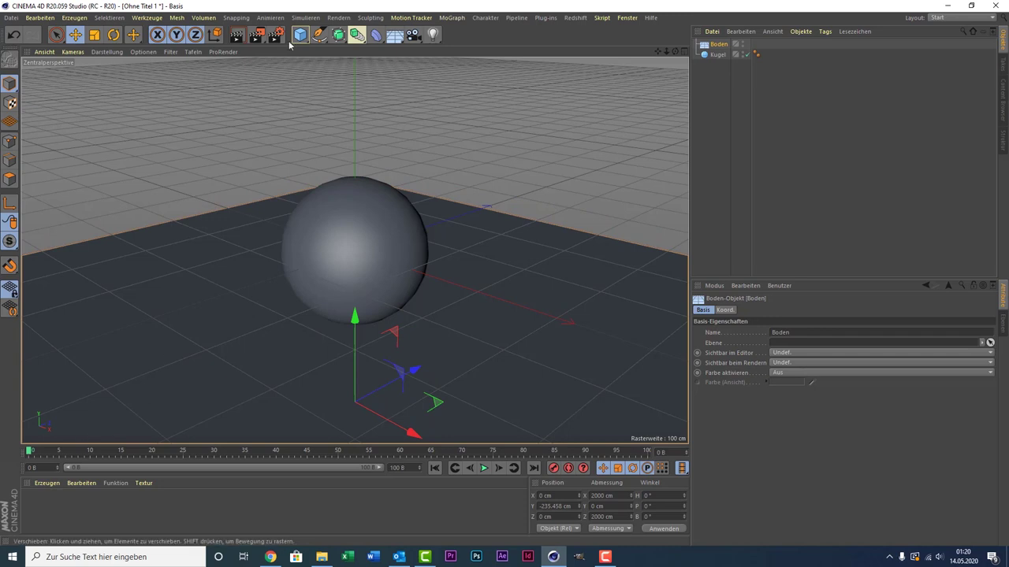
# - Add an area light, move it to the front left and tilt it toward the sphere
pyautogui.moveTo(433, 35); pyautogui.dragTo(439, 49)
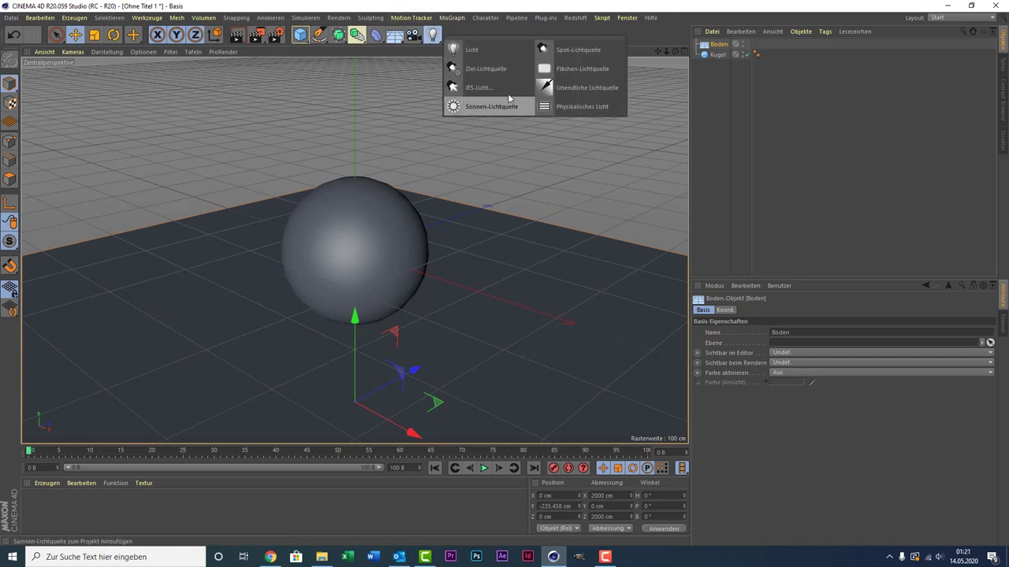
pyautogui.click(579, 69)
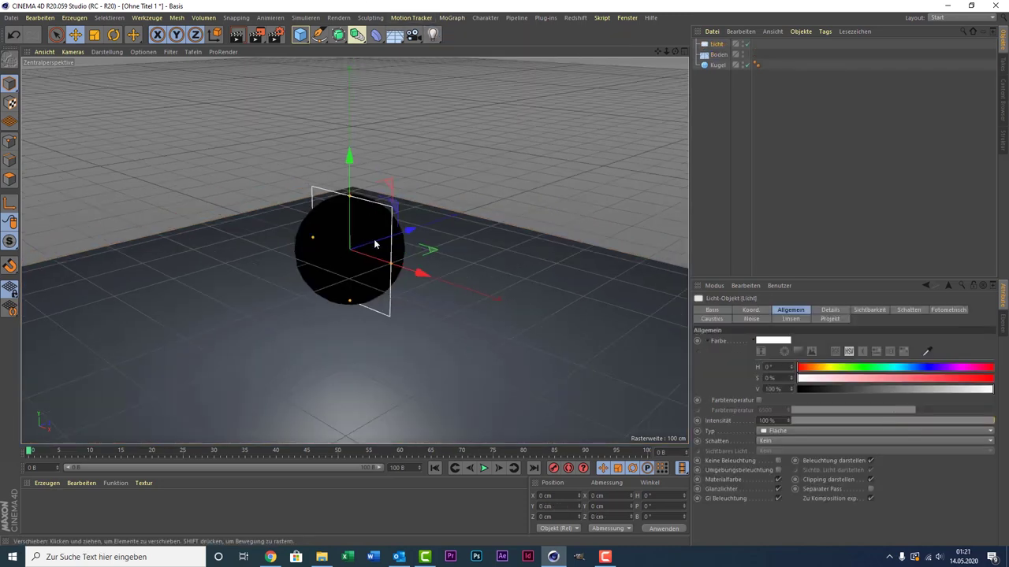
pyautogui.moveTo(344, 244)
pyautogui.mouseDown()
pyautogui.moveTo(65, 219)
pyautogui.moveTo(55, 272)
pyautogui.moveTo(50, 148)
pyautogui.mouseUp()
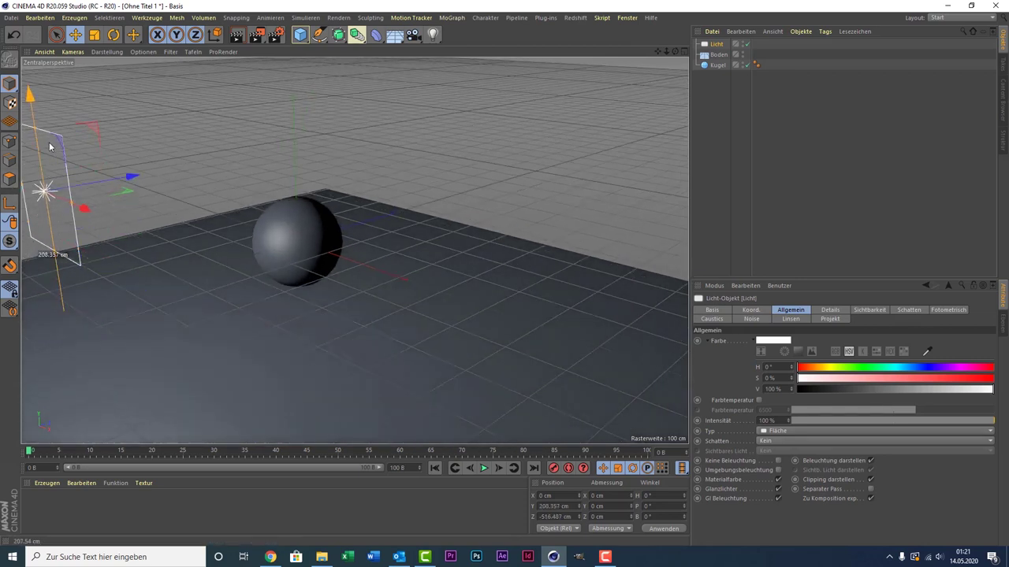
pyautogui.press('space')
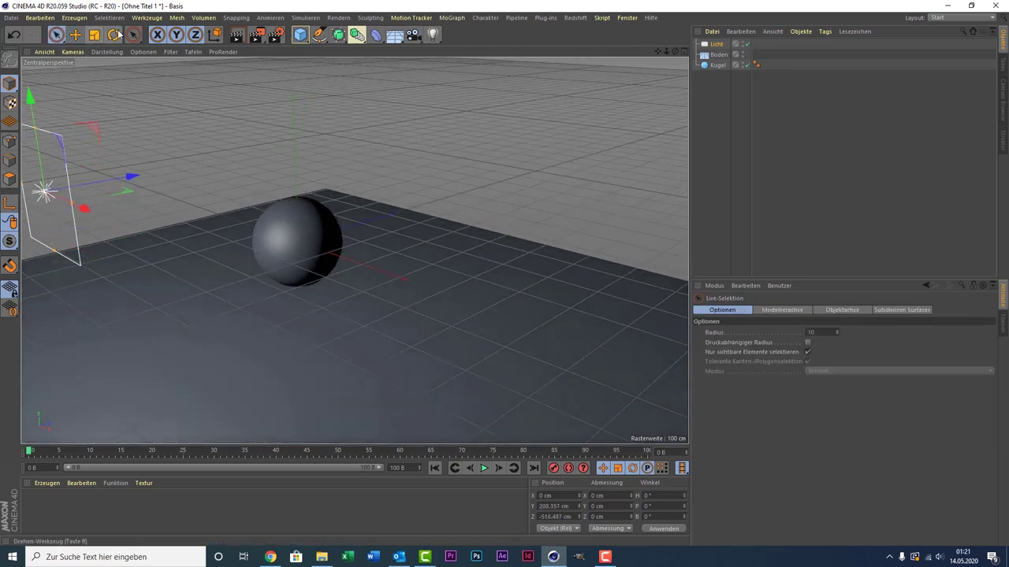
pyautogui.click(113, 35)
pyautogui.moveTo(660, 52); pyautogui.dragTo(185, 202)
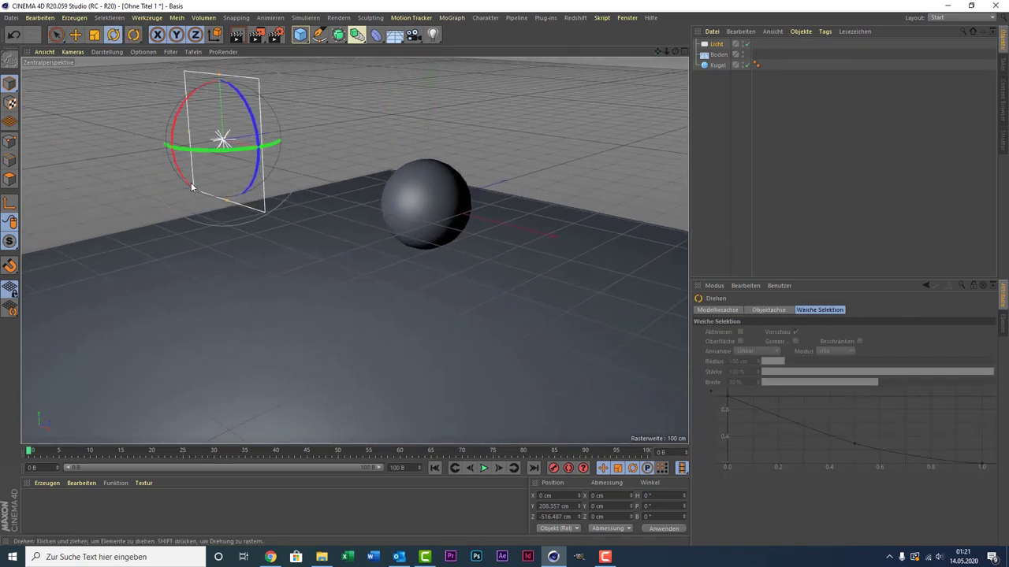
pyautogui.moveTo(186, 191); pyautogui.dragTo(176, 155)
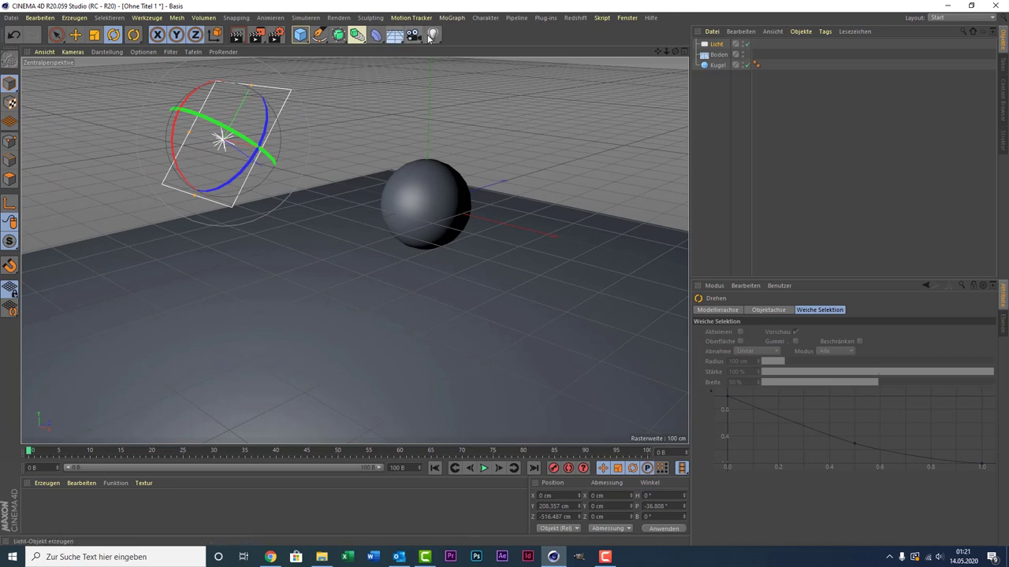
# - Add a second area light, rotate it flat (P -85.6°) and raise it to Y 339.749 cm above the sphere
pyautogui.moveTo(433, 34); pyautogui.dragTo(451, 45)
pyautogui.click(543, 69)
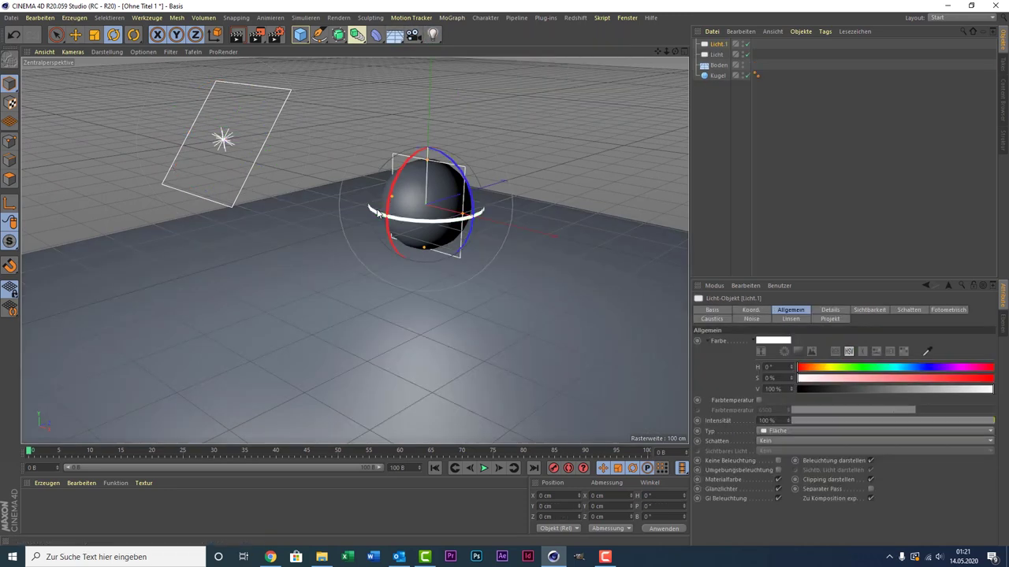
pyautogui.moveTo(379, 211); pyautogui.dragTo(440, 107)
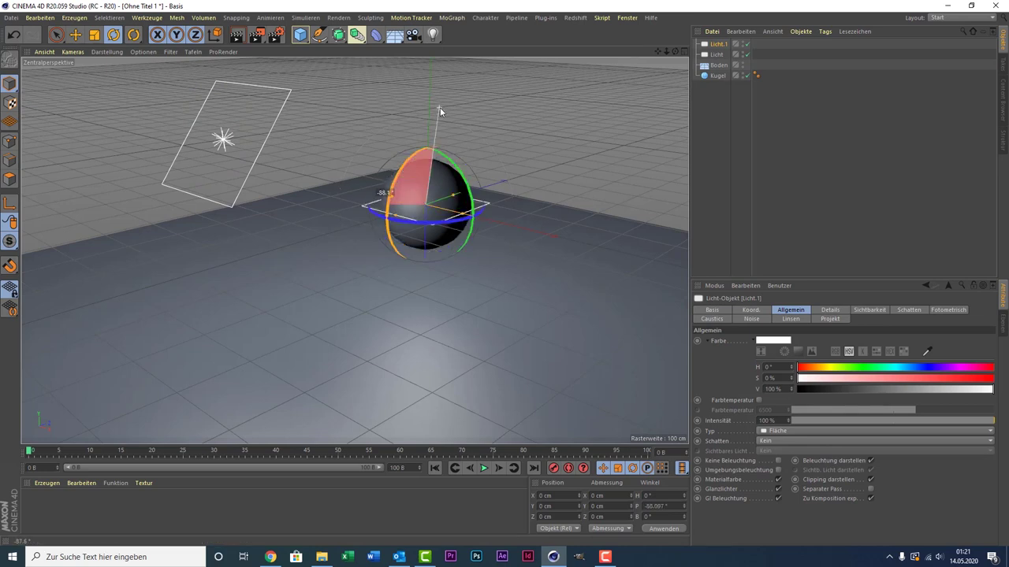
pyautogui.press('space')
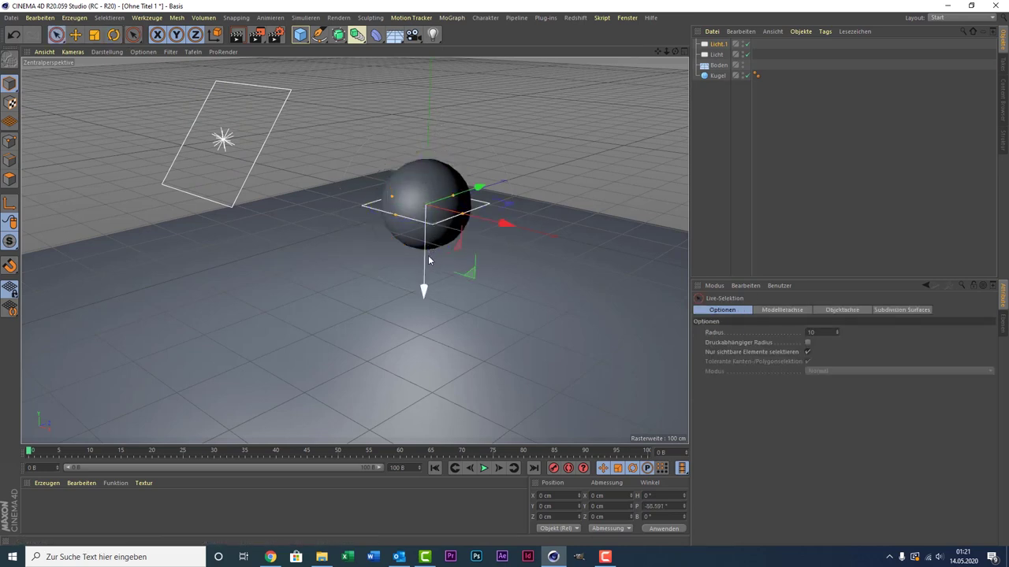
pyautogui.moveTo(425, 288); pyautogui.dragTo(442, 101)
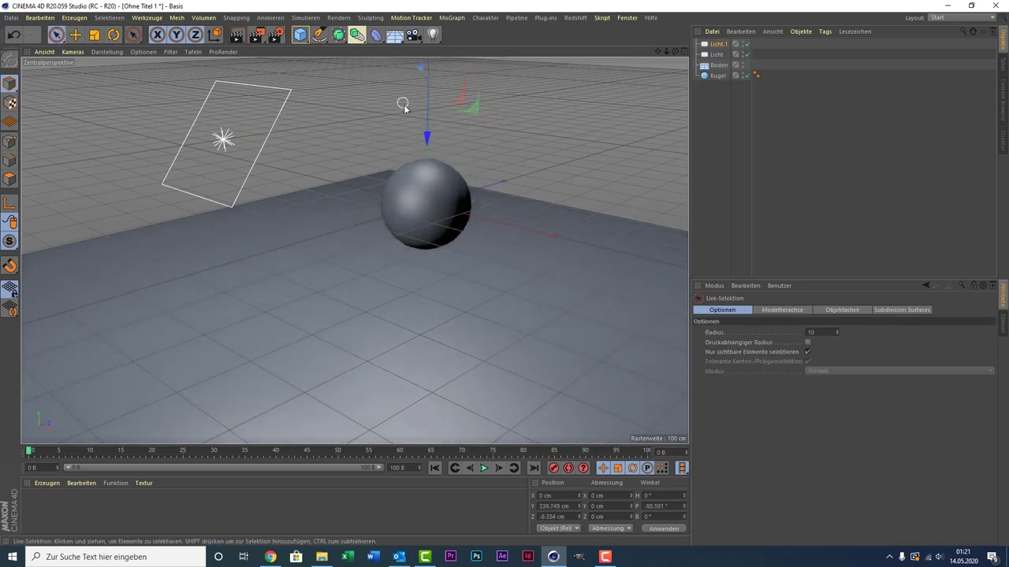
pyautogui.scroll(3, 429, 190)
pyautogui.scroll(2, 429, 190)
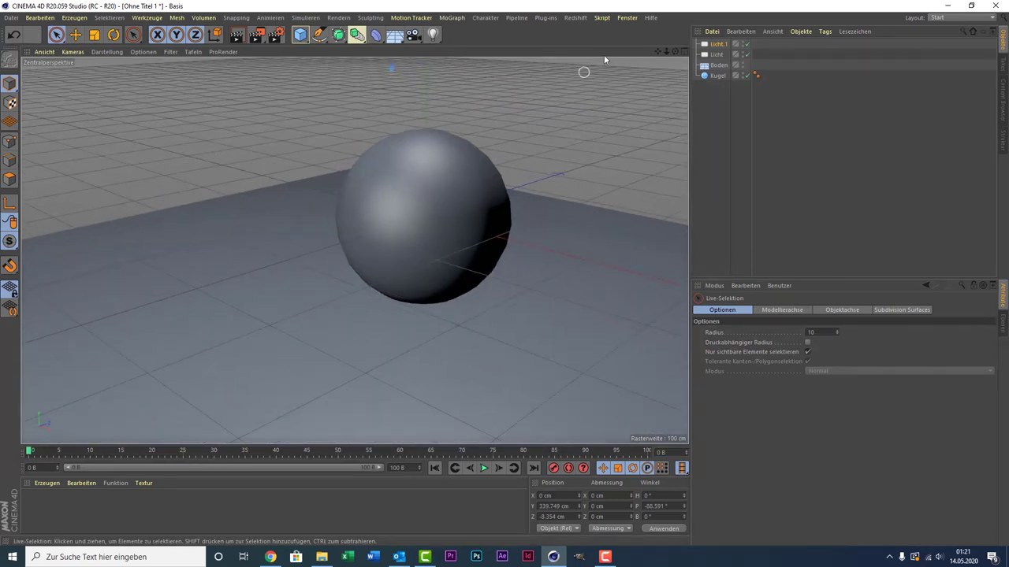
pyautogui.moveTo(657, 51); pyautogui.dragTo(496, 231)
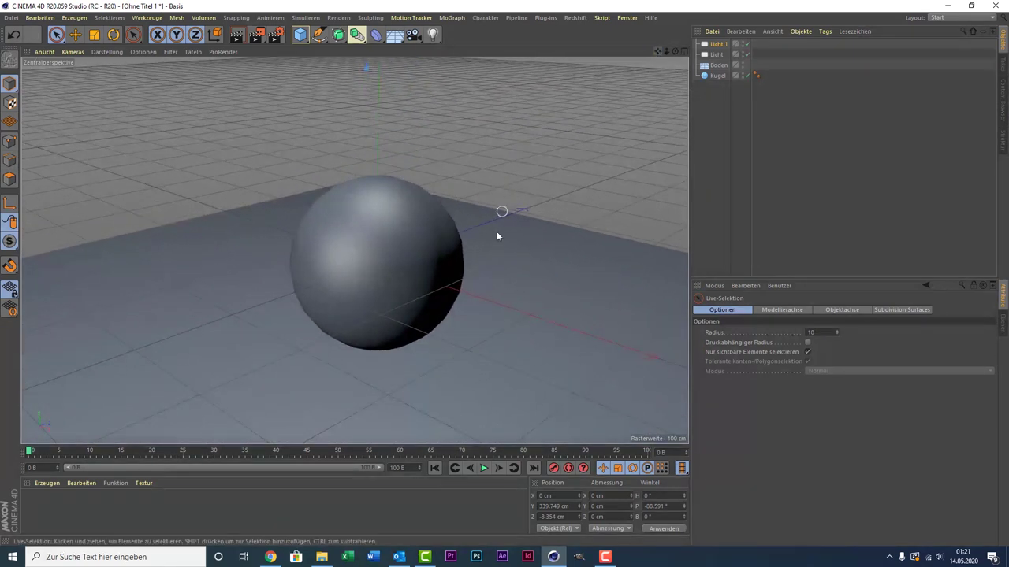
# - Grow hair on the Kugel via Simulieren > Hair-Objekte > Haar erzeugen and render the brown furry ball
pyautogui.click(718, 75)
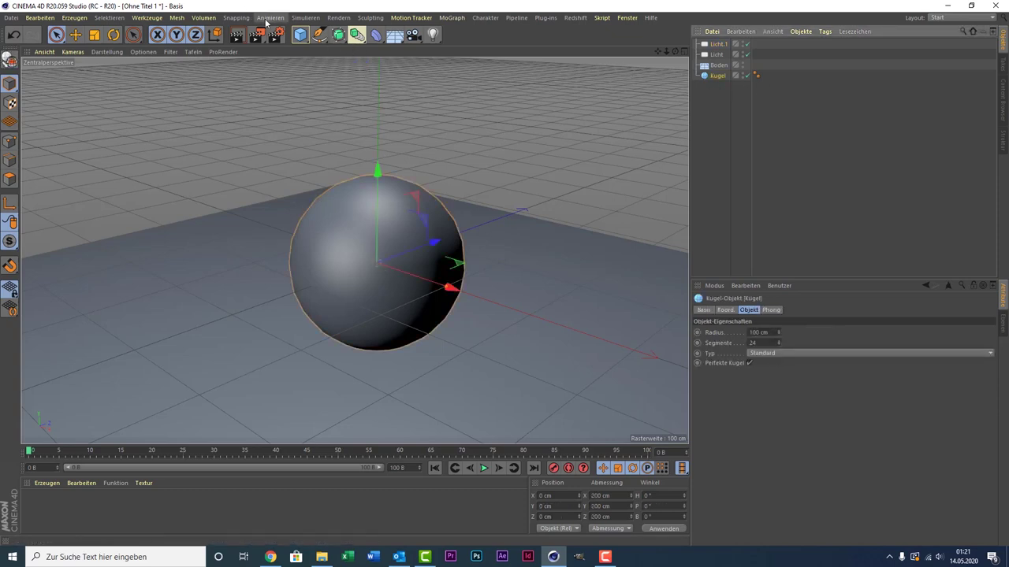
pyautogui.click(306, 17)
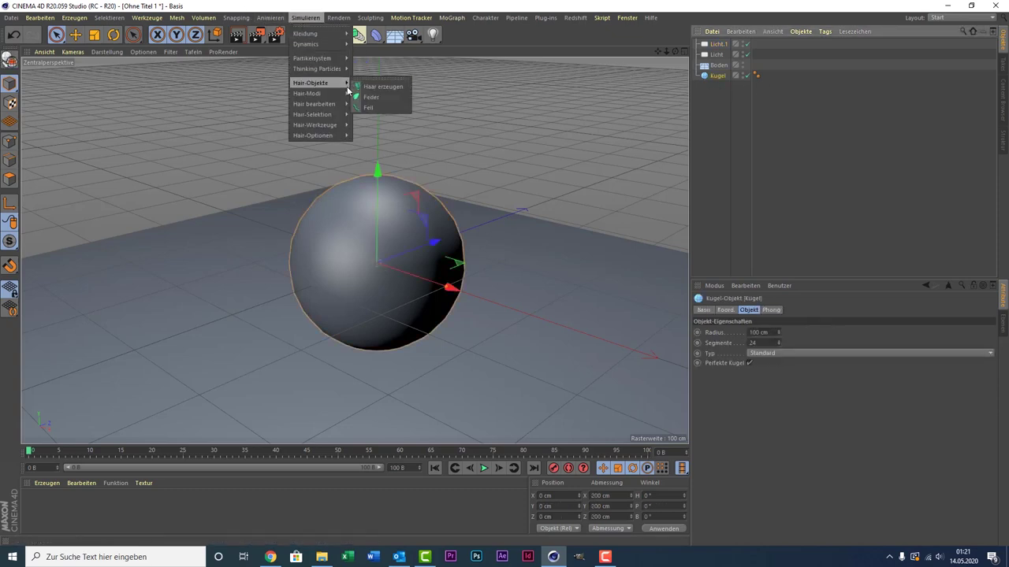
pyautogui.click(369, 85)
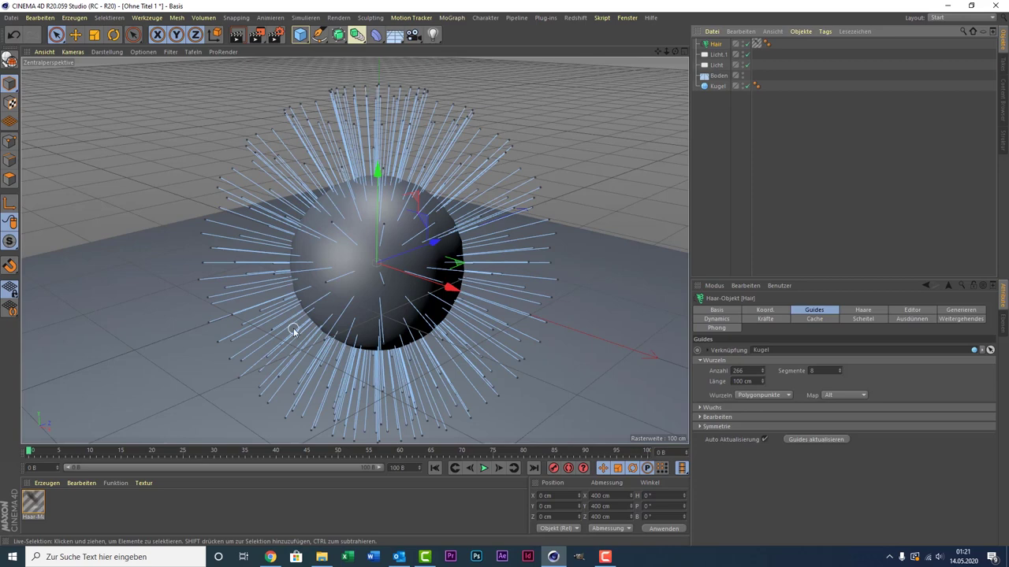
pyautogui.click(241, 37)
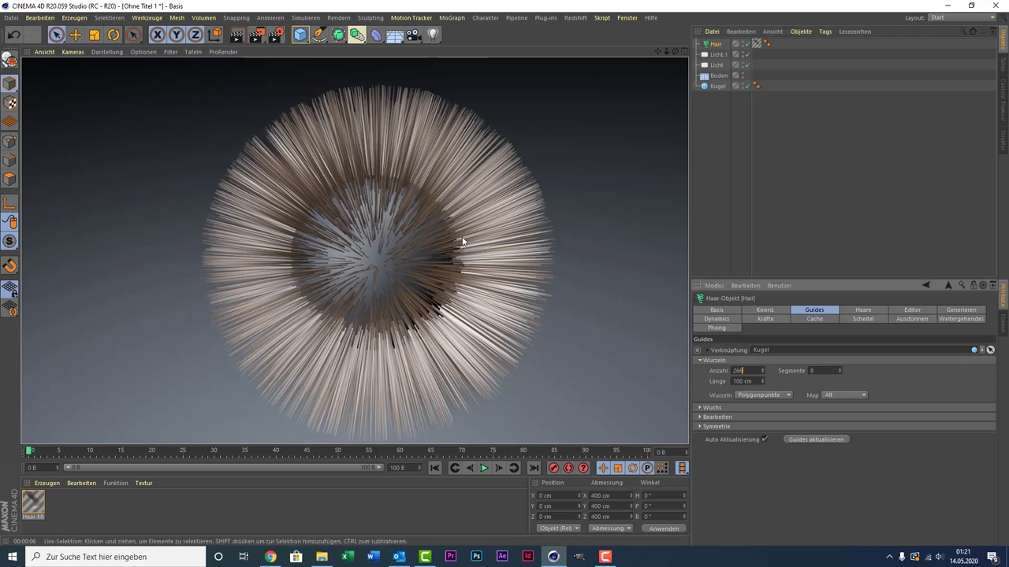
# - Try 1000 hair guides but cancel, keeping 266 guides, then reselect the Kugel
pyautogui.keyDown('ctrl'); pyautogui.click(718, 76); pyautogui.keyUp('ctrl')
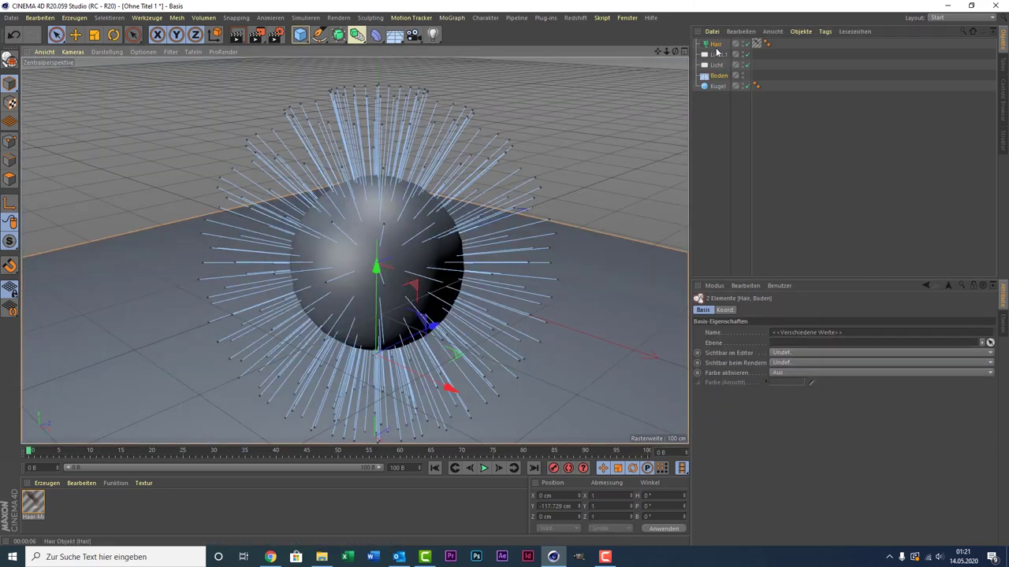
pyautogui.click(716, 45)
pyautogui.click(744, 371)
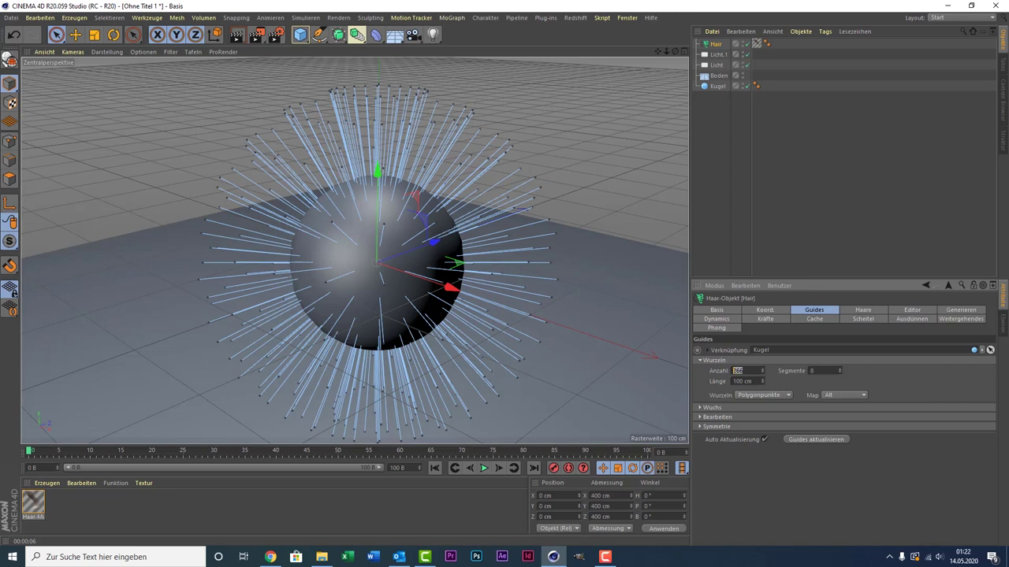
pyautogui.write('1000')
pyautogui.press('Return')
pyautogui.click(738, 370)
pyautogui.click(709, 88)
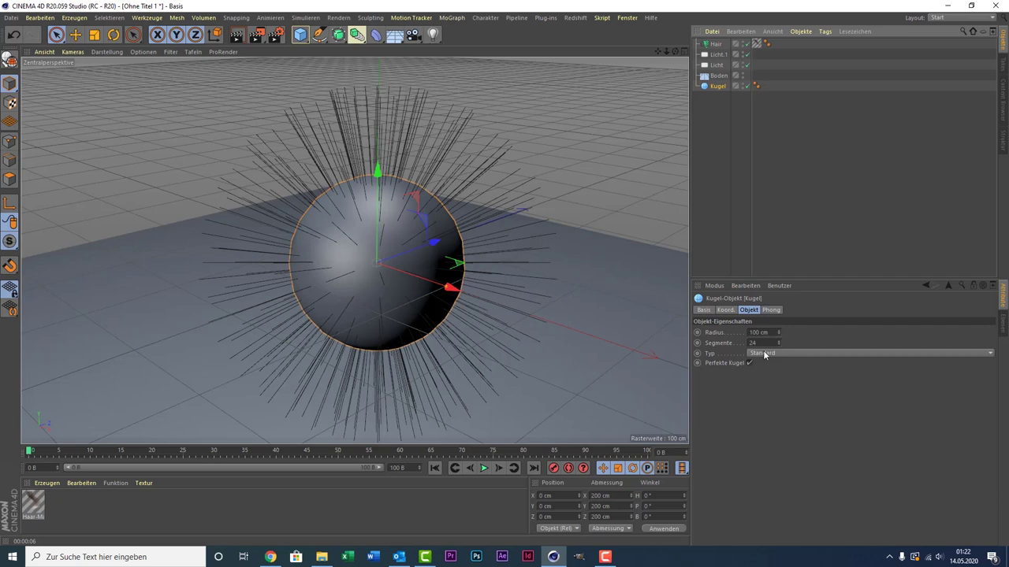
# - Set the Kugel's Segmente to 100
pyautogui.doubleClick(752, 343)
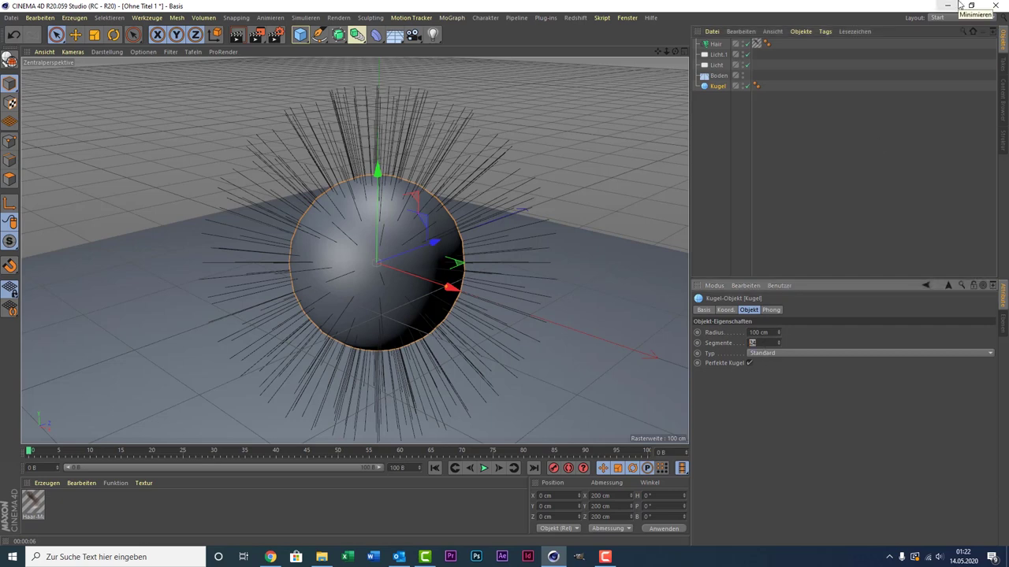
pyautogui.write('100')
pyautogui.click(821, 461)
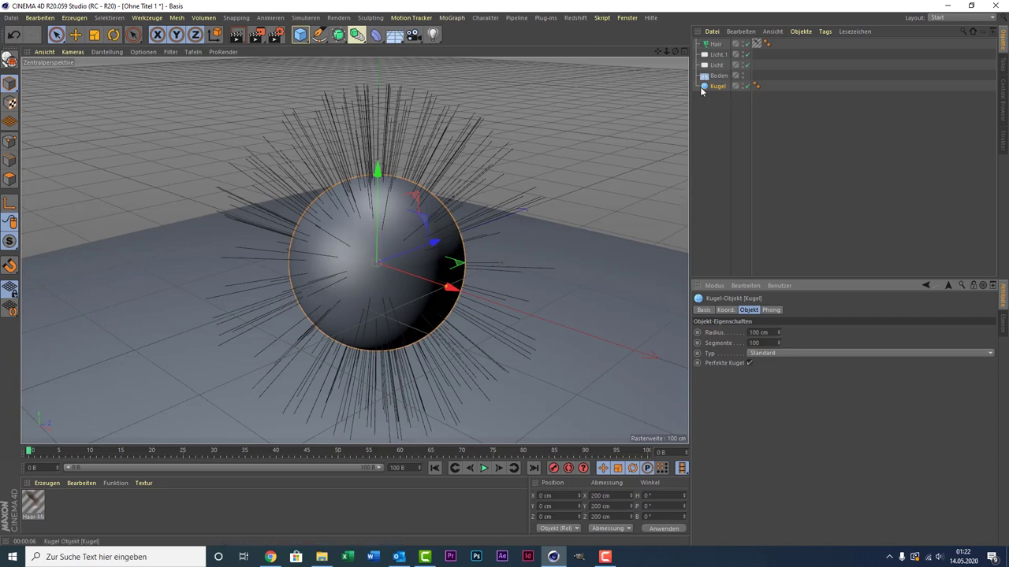
# - Make the sphere an editable polygon object and switch to Polygon mode
pyautogui.rightClick(363, 252)
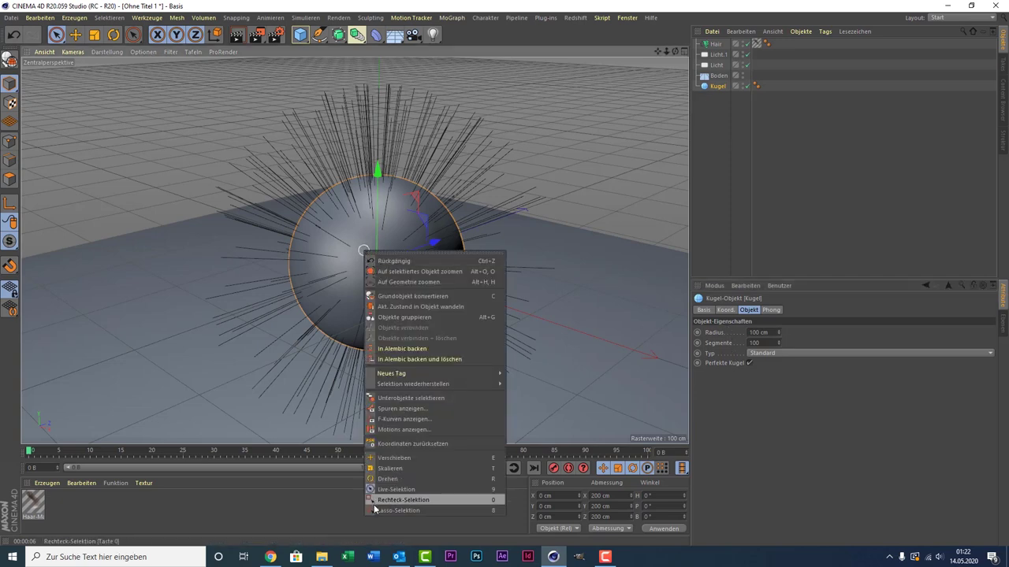
pyautogui.click(106, 206)
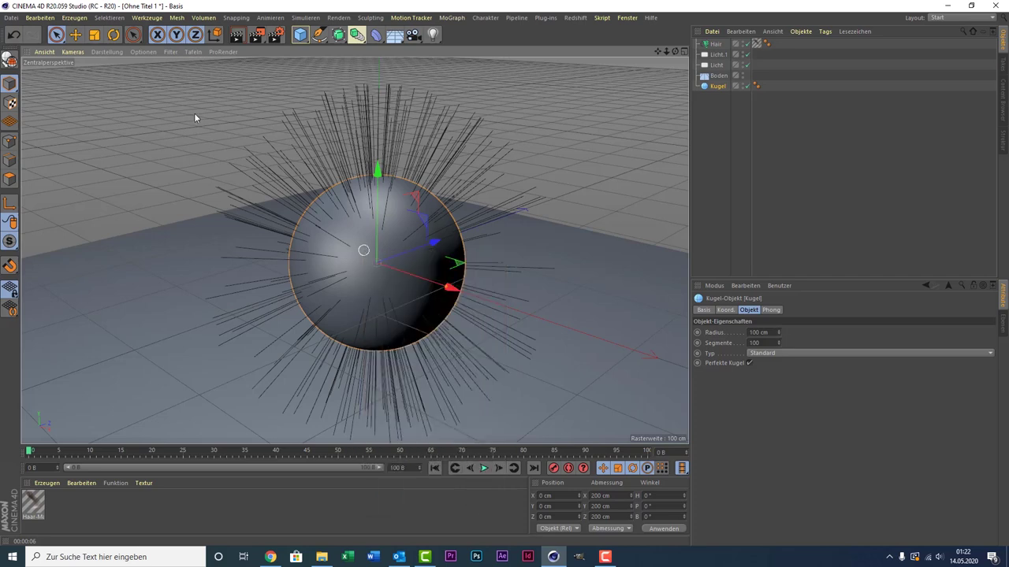
pyautogui.press('c')
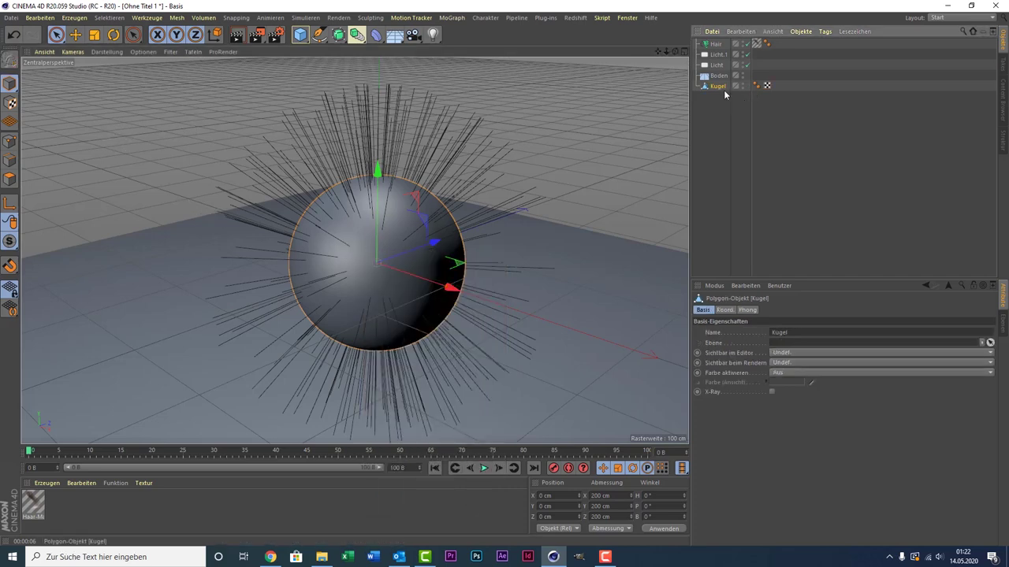
pyautogui.rightClick(413, 219)
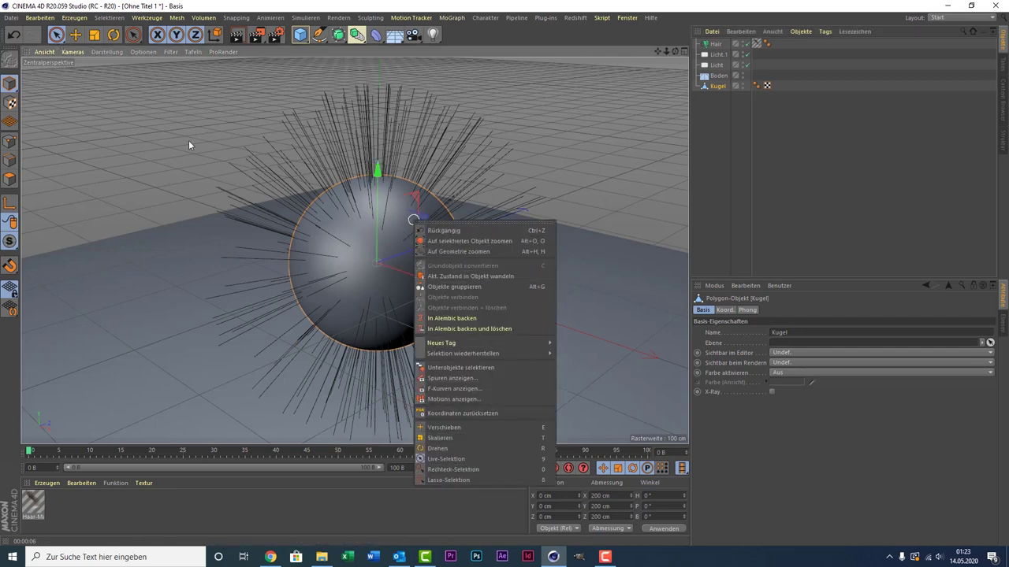
pyautogui.click(9, 179)
pyautogui.click(10, 179)
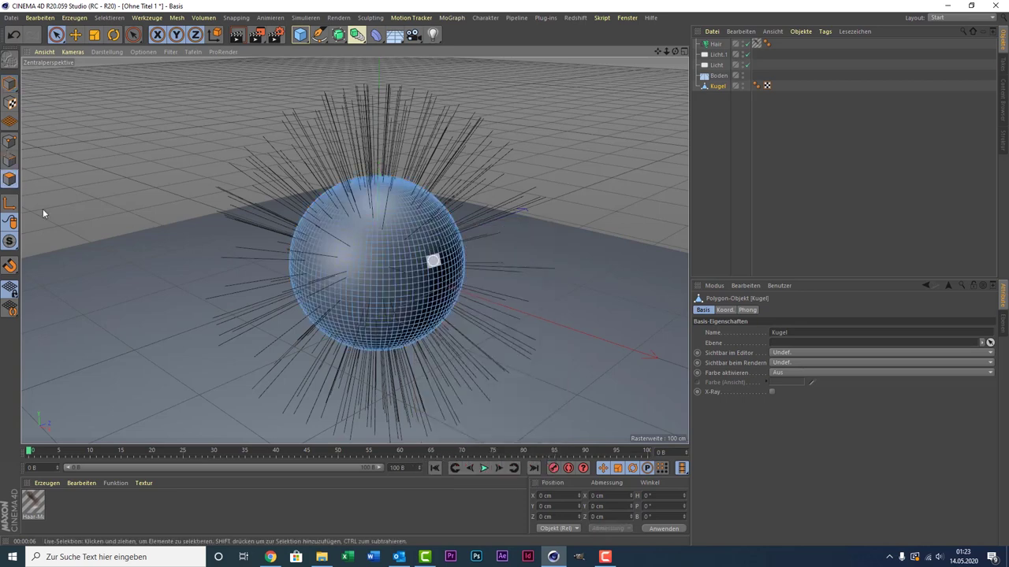
# - Select all polygons, try Triangulieren and Unterteilen, then undo back to a parametric Kugel
pyautogui.rightClick(407, 244)
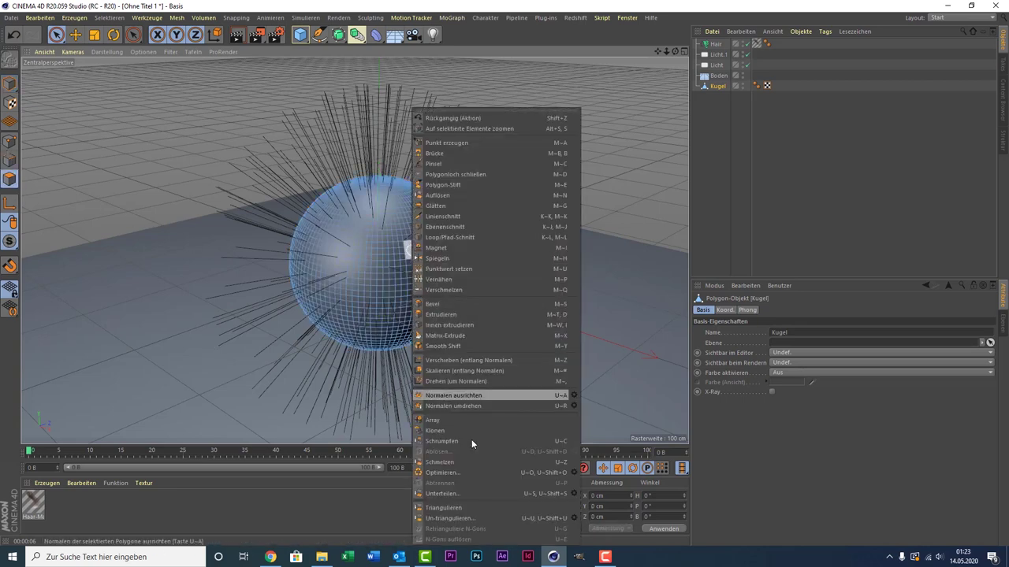
pyautogui.press('Escape')
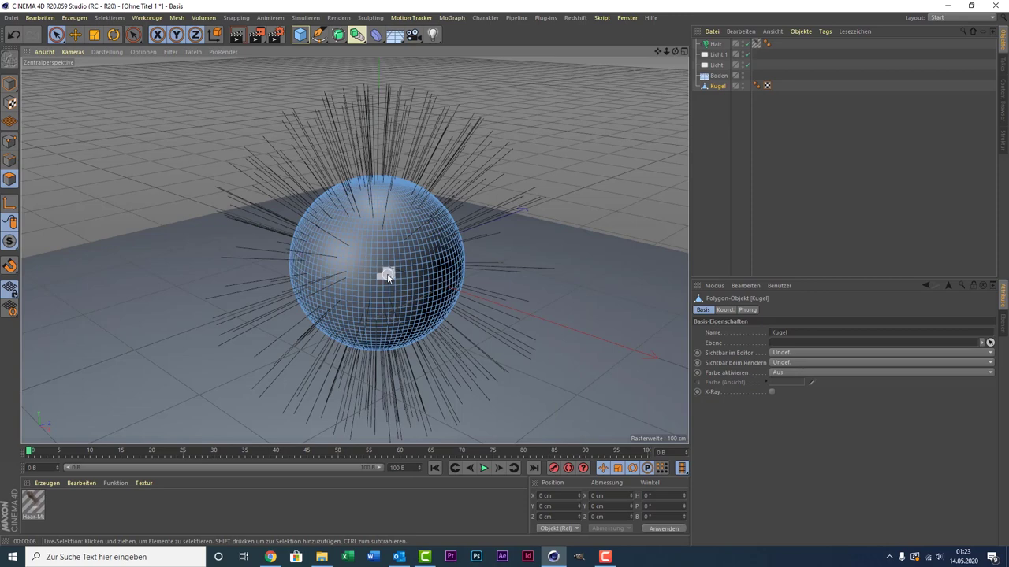
pyautogui.hotkey('ctrl', 'a')
pyautogui.rightClick(387, 275)
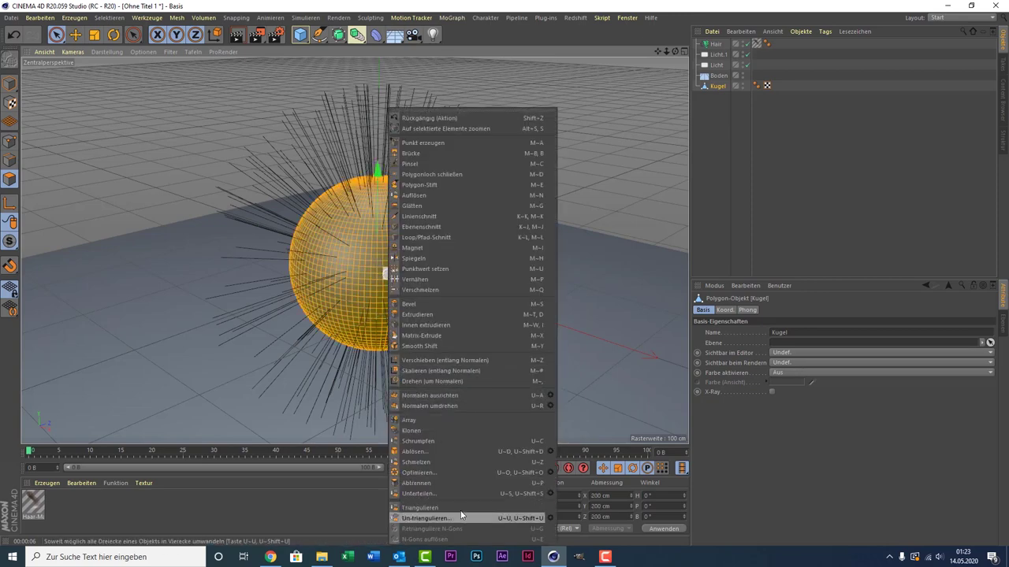
pyautogui.click(461, 509)
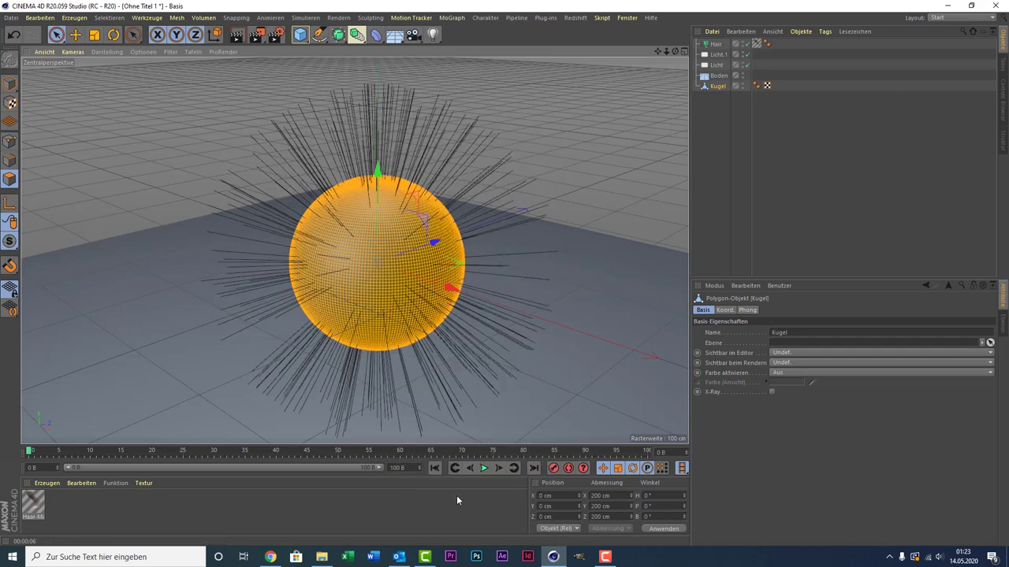
pyautogui.rightClick(364, 229)
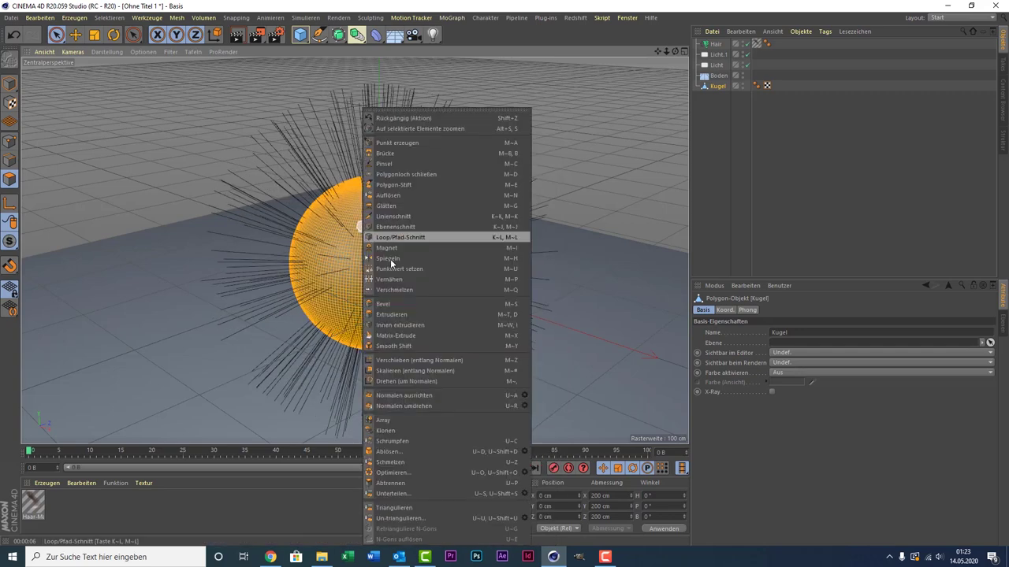
pyautogui.click(471, 494)
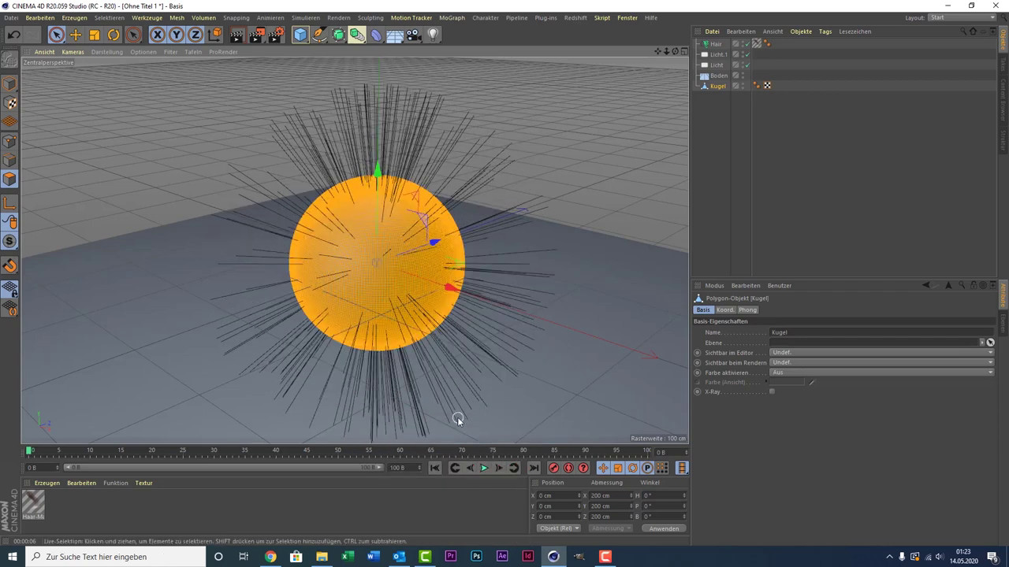
pyautogui.hotkey('ctrl', 'z')
pyautogui.hotkey('ctrl', 'z')
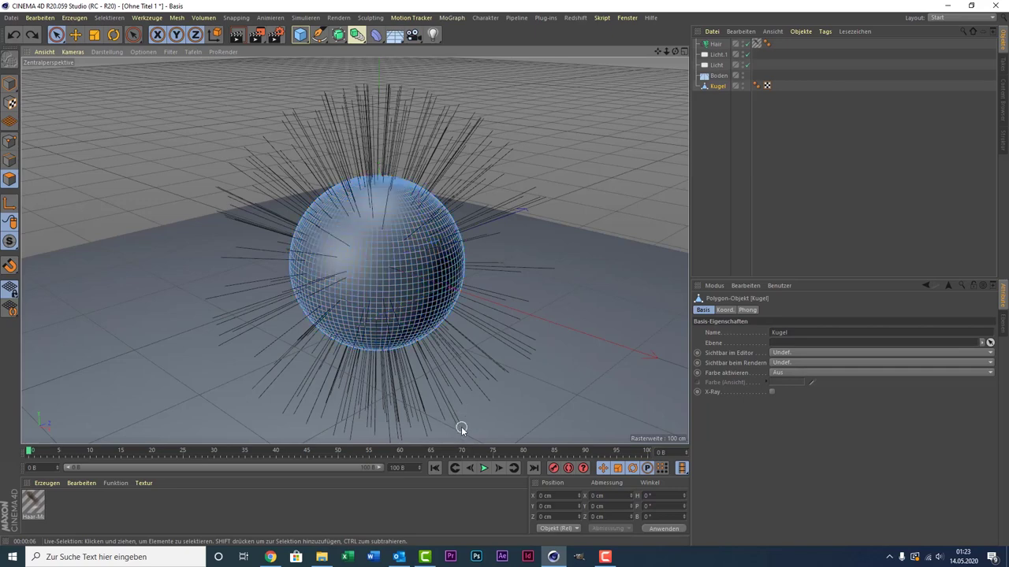
pyautogui.hotkey('ctrl', 'z')
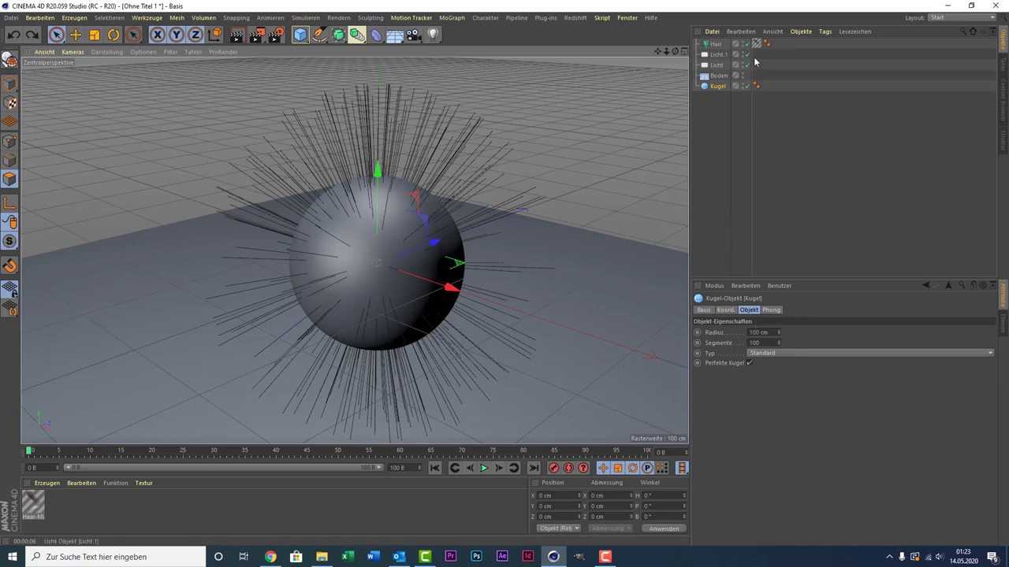
# - Set the Hair object's Guides Anzahl to 1000 and render the view
pyautogui.click(720, 88)
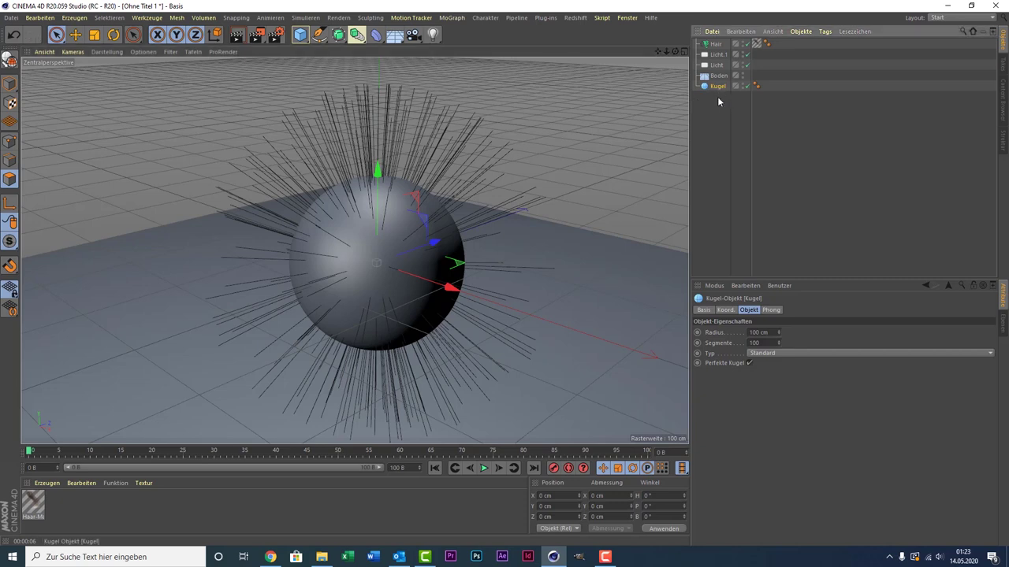
pyautogui.click(716, 45)
pyautogui.click(738, 370)
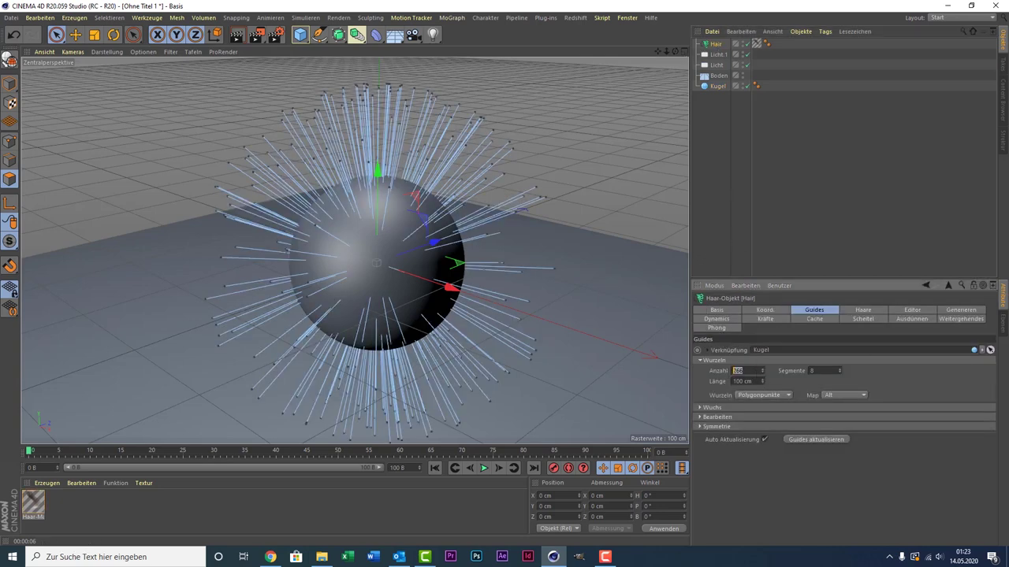
pyautogui.write('1000')
pyautogui.press('Return')
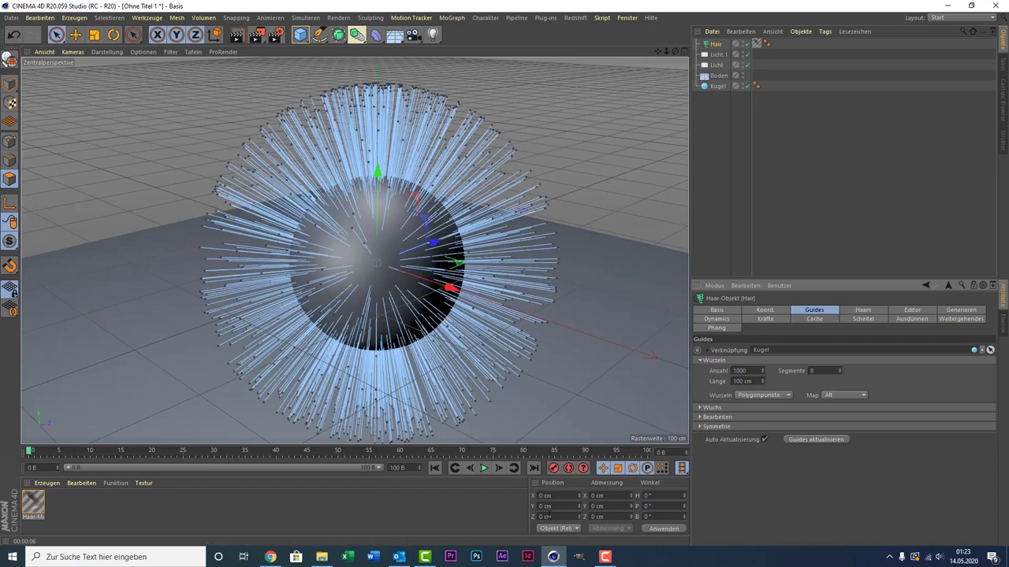
pyautogui.click(235, 36)
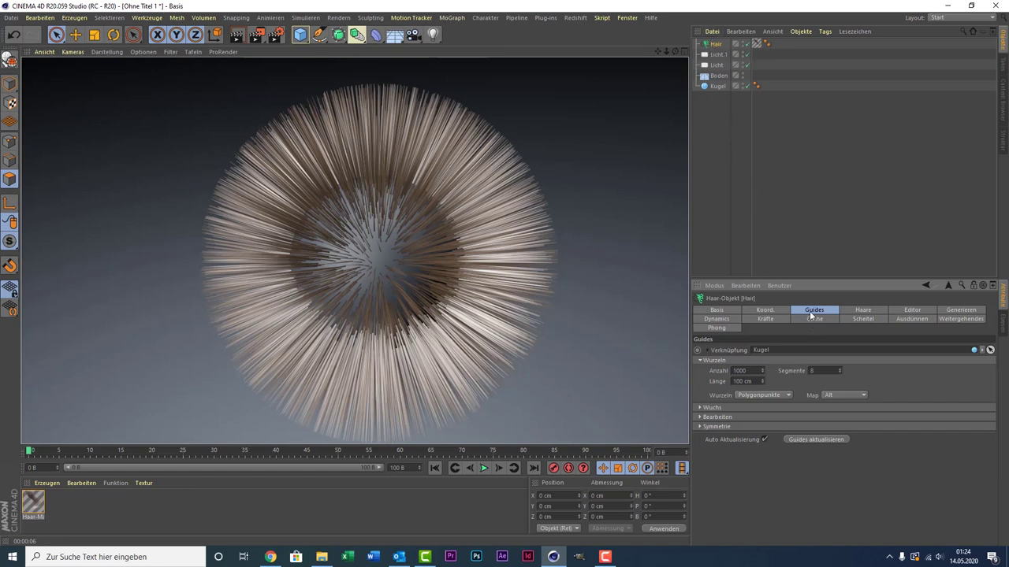
# - Set Klonen to 5 on the Haare tab and render again to check the denser fur
pyautogui.click(862, 310)
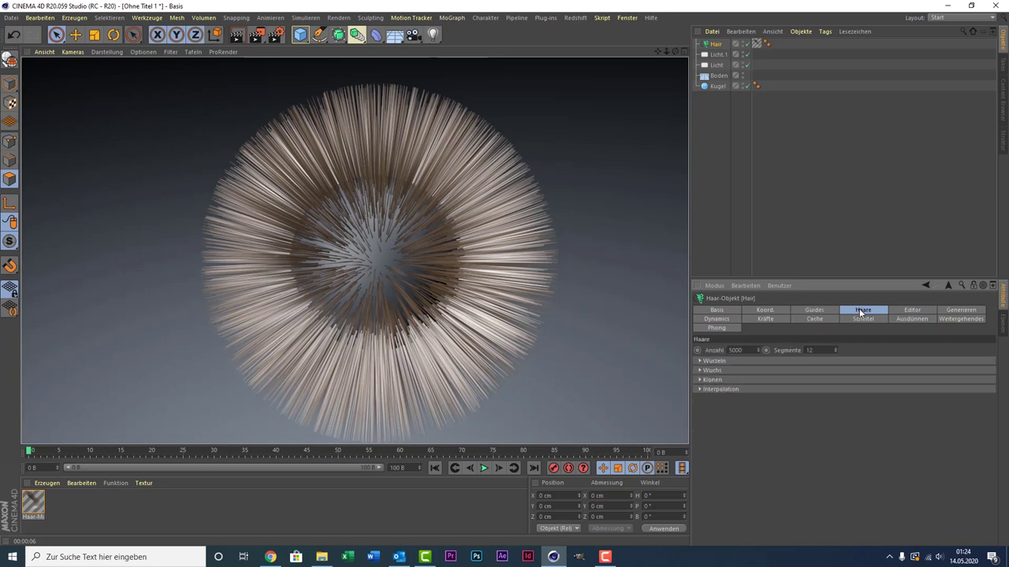
pyautogui.click(707, 381)
pyautogui.click(745, 391)
pyautogui.write('5')
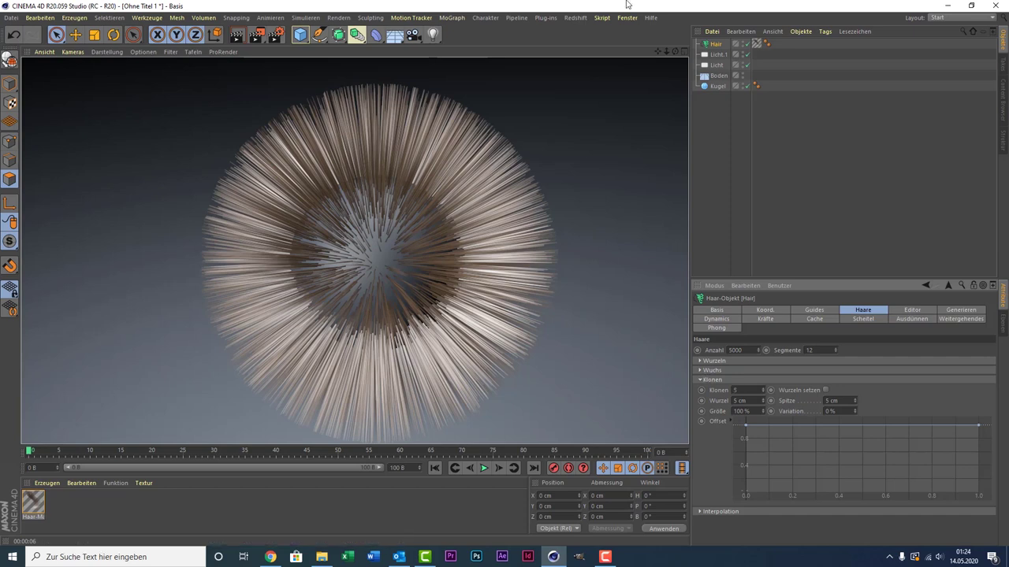
pyautogui.press('Return')
pyautogui.click(565, 179)
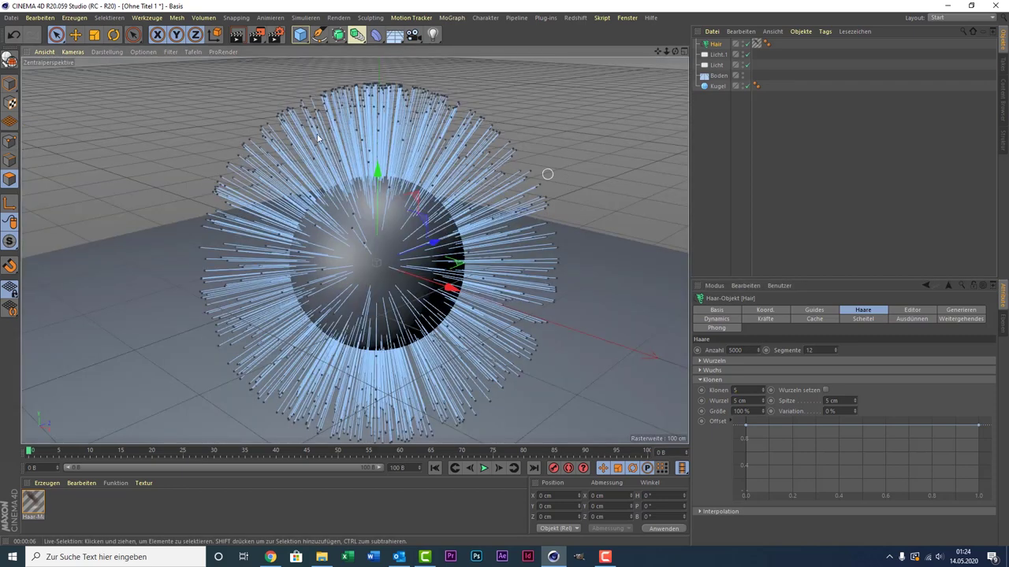
pyautogui.click(237, 34)
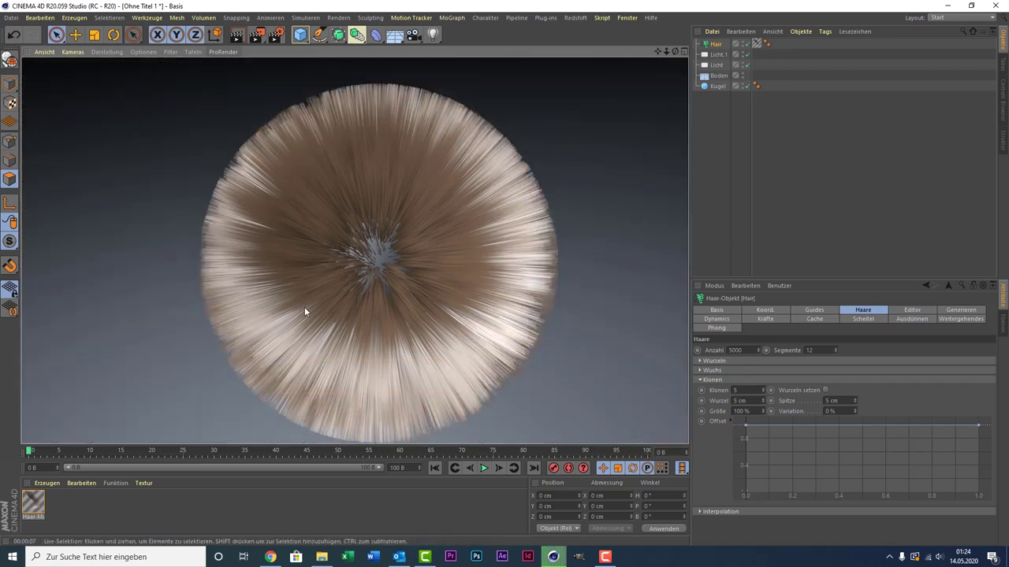
# - Create material 'Mat' with magenta colour (H 300°, S 79%) and apply it to the floor
pyautogui.click(103, 509)
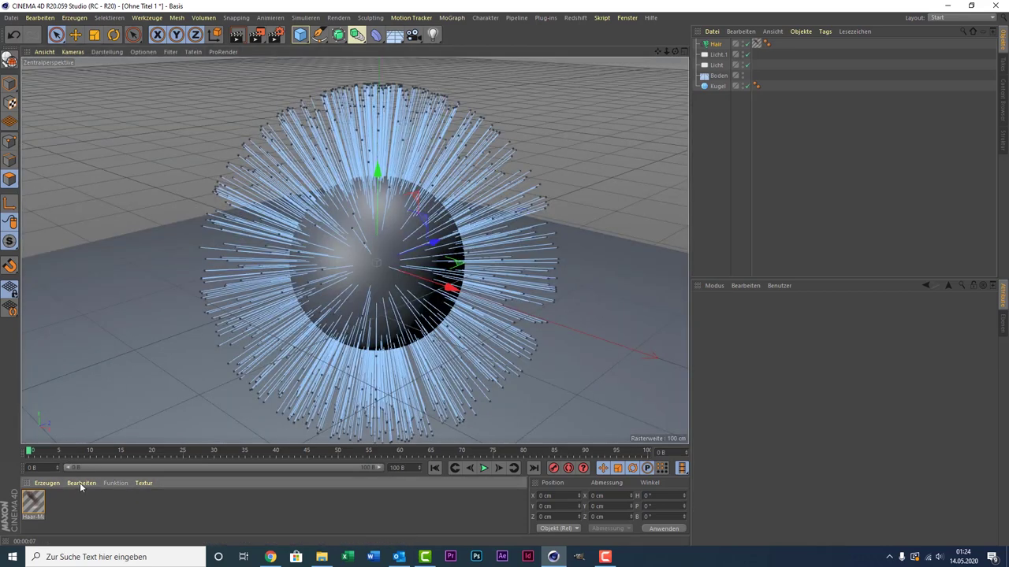
pyautogui.doubleClick(73, 500)
pyautogui.doubleClick(33, 503)
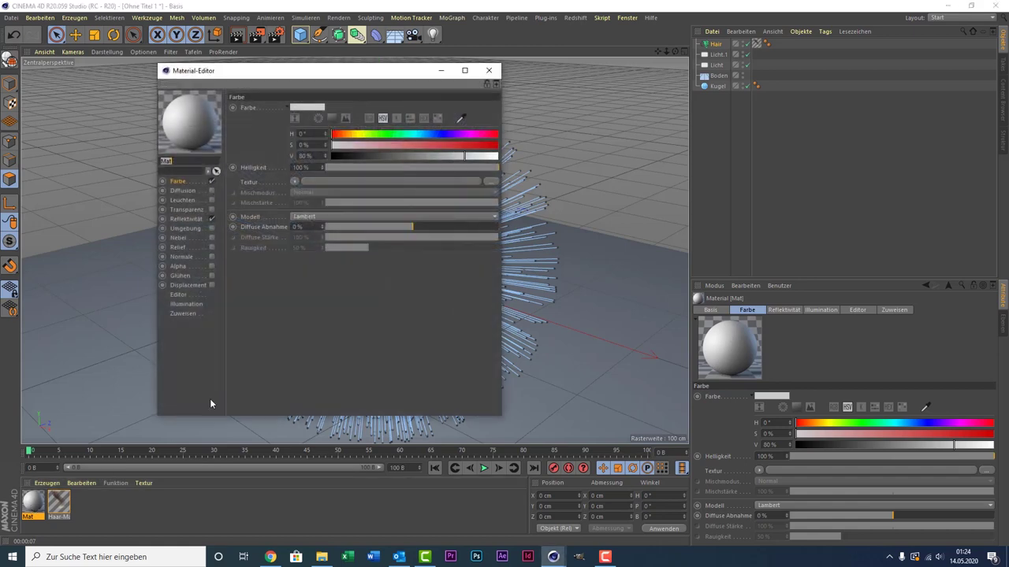
pyautogui.click(471, 134)
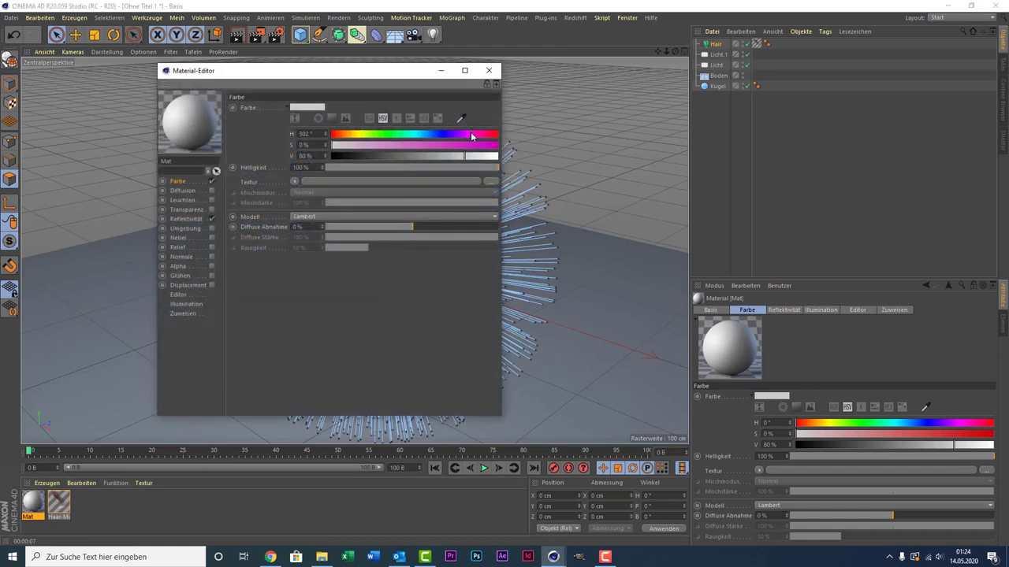
pyautogui.click(464, 145)
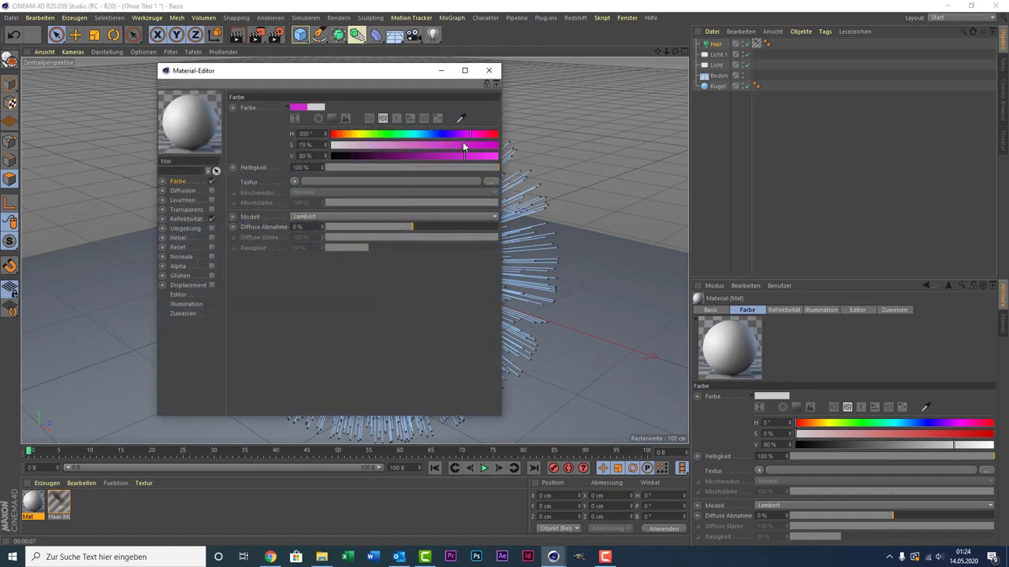
pyautogui.click(489, 70)
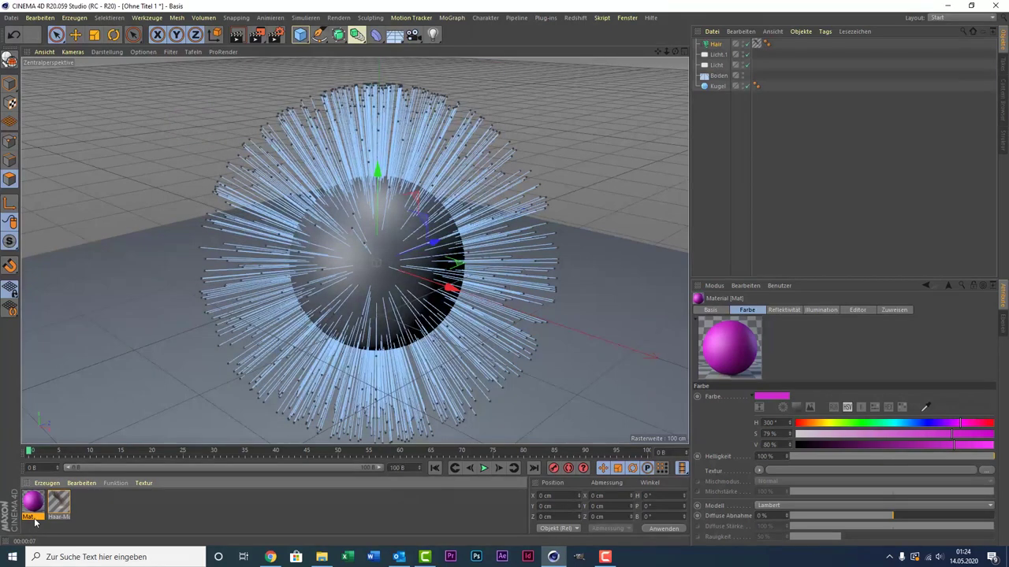
pyautogui.moveTo(105, 351); pyautogui.dragTo(127, 311)
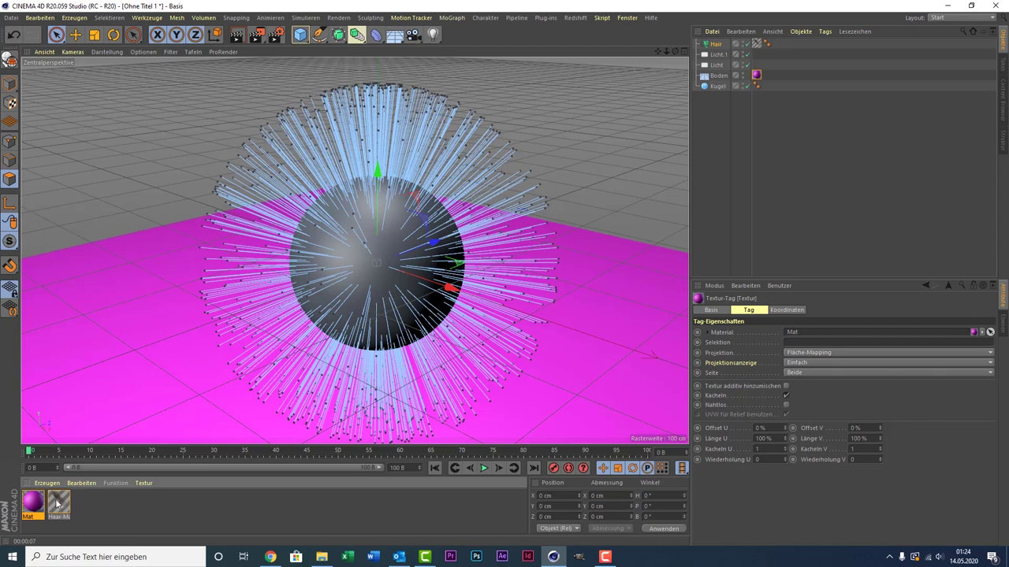
# - In Haar-Mat, set the Farbe gradient's right knot to bright pink
pyautogui.doubleClick(58, 504)
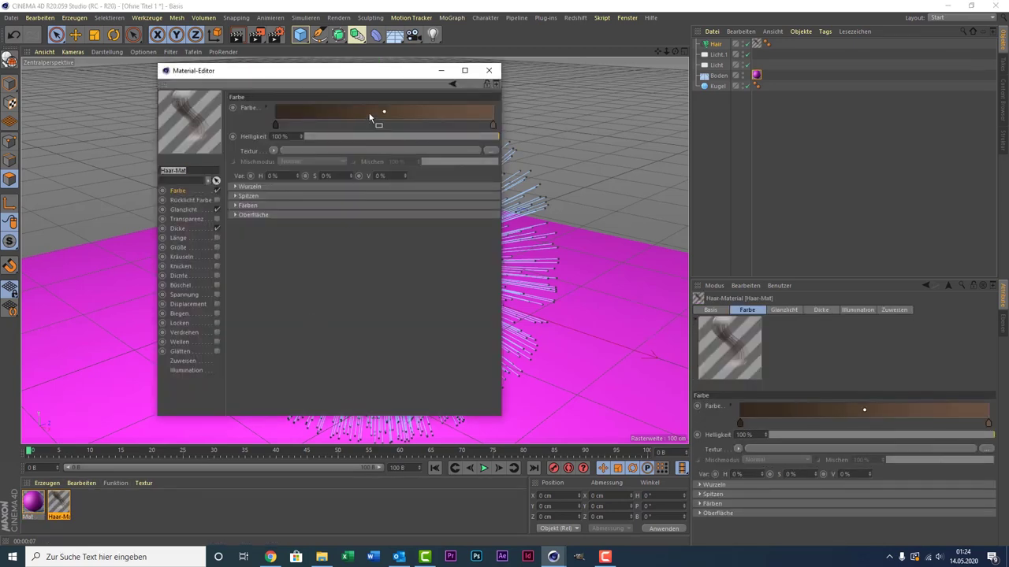
pyautogui.moveTo(396, 75); pyautogui.dragTo(741, 70)
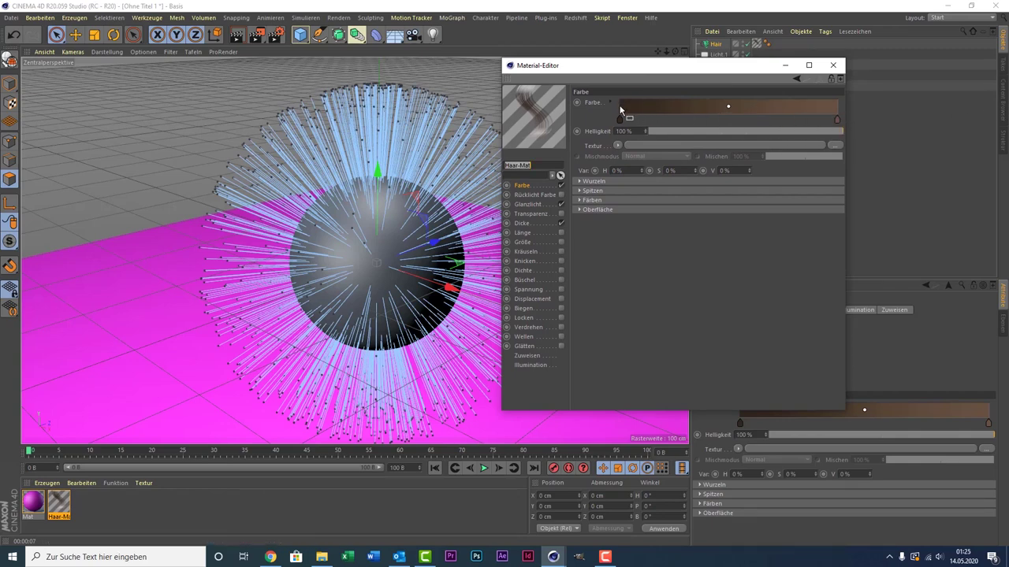
pyautogui.doubleClick(837, 119)
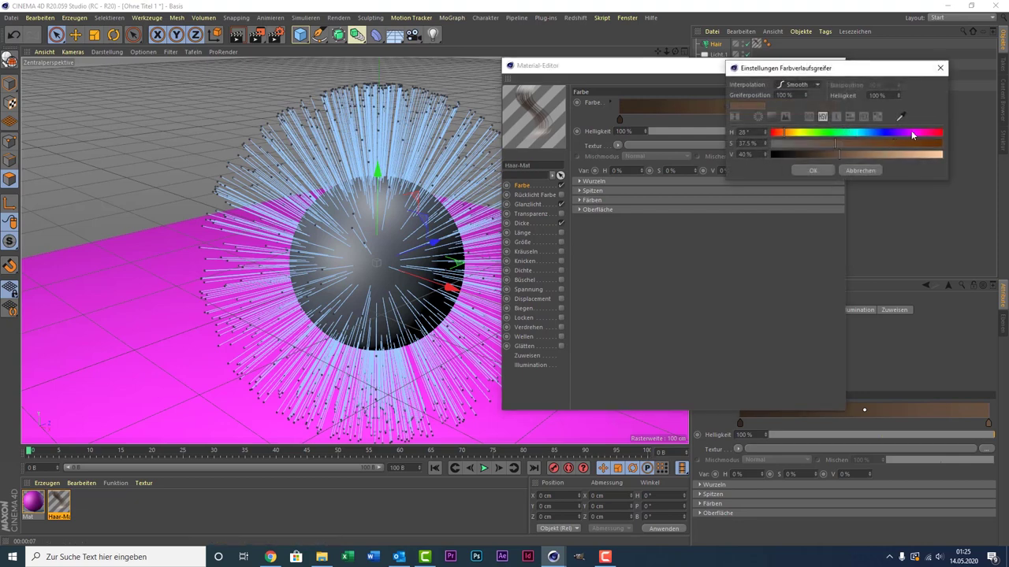
pyautogui.click(912, 134)
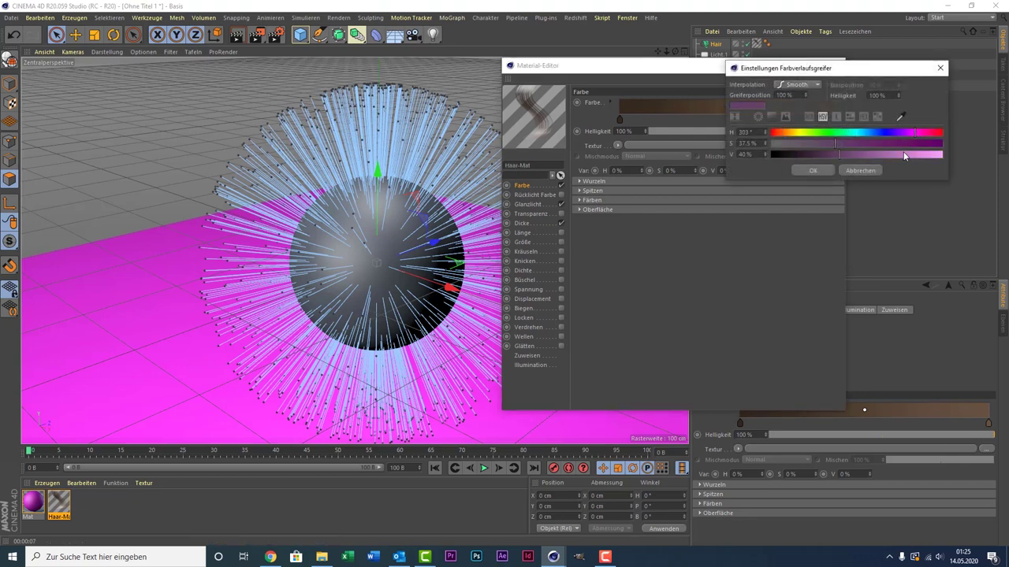
pyautogui.click(904, 155)
pyautogui.click(814, 171)
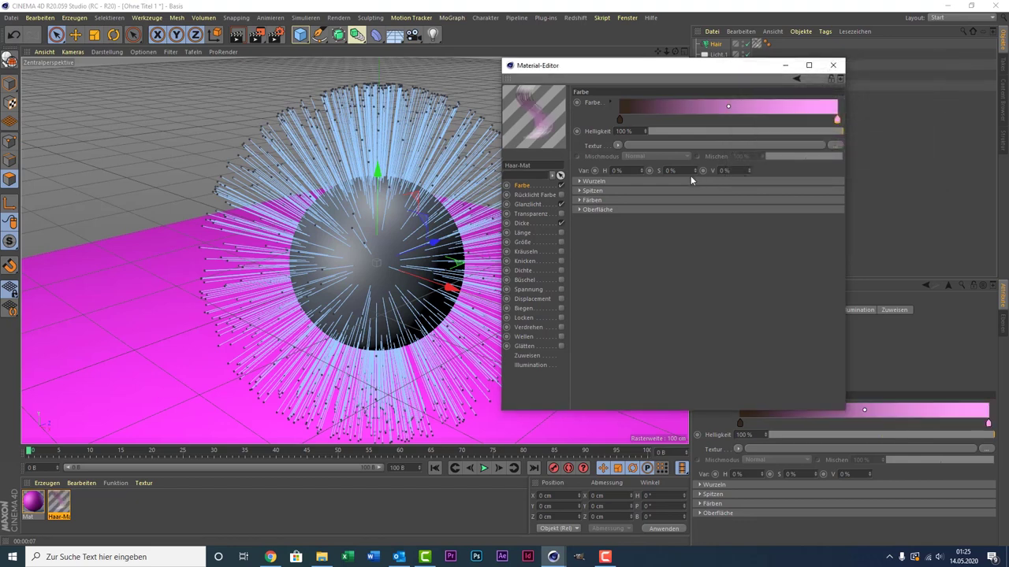
# - Set the gradient's left knot to purple (H 293°, V 42%)
pyautogui.doubleClick(620, 120)
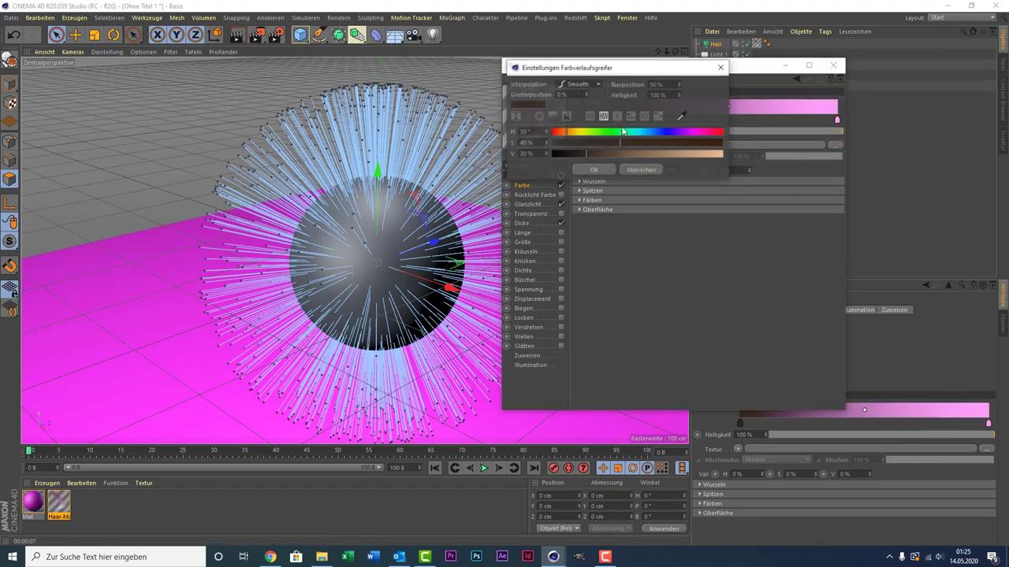
pyautogui.moveTo(680, 133); pyautogui.dragTo(691, 135)
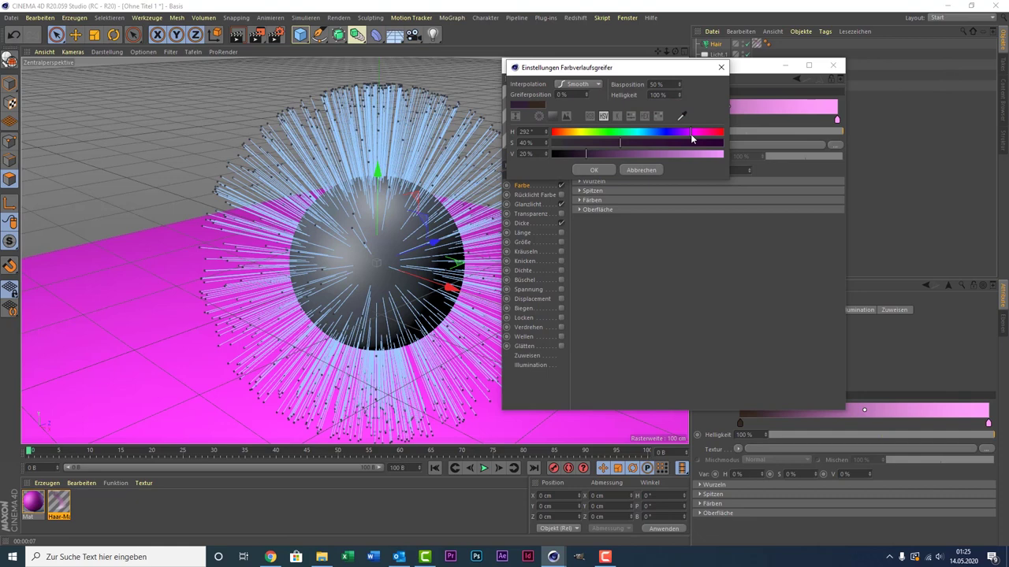
pyautogui.click(623, 154)
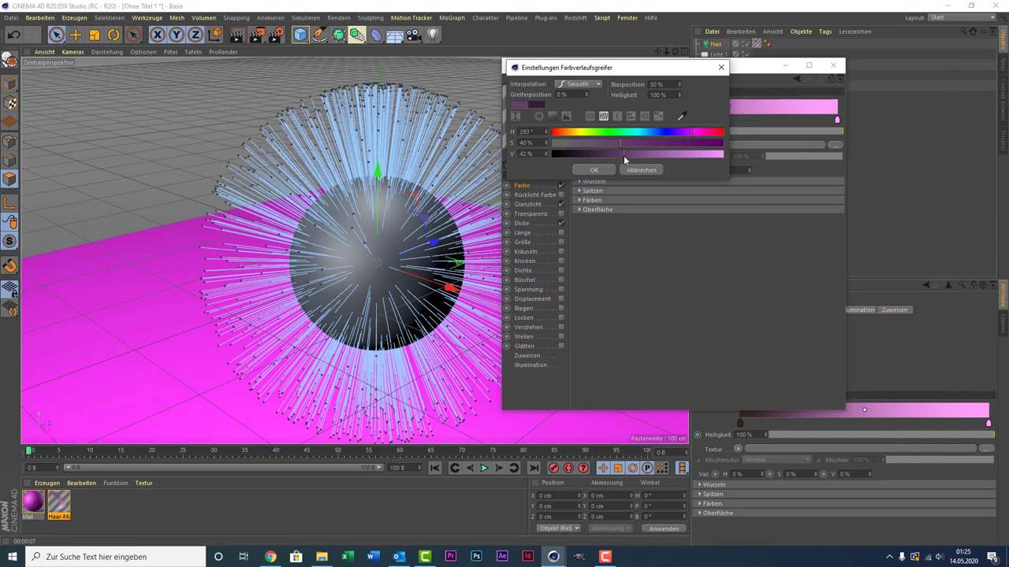
pyautogui.click(593, 170)
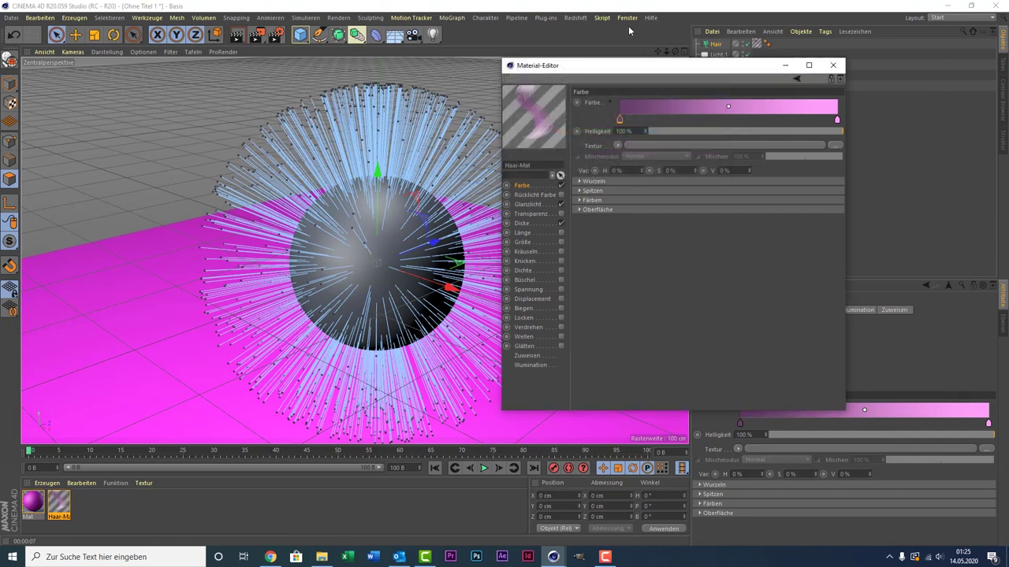
pyautogui.moveTo(611, 66); pyautogui.dragTo(602, 40)
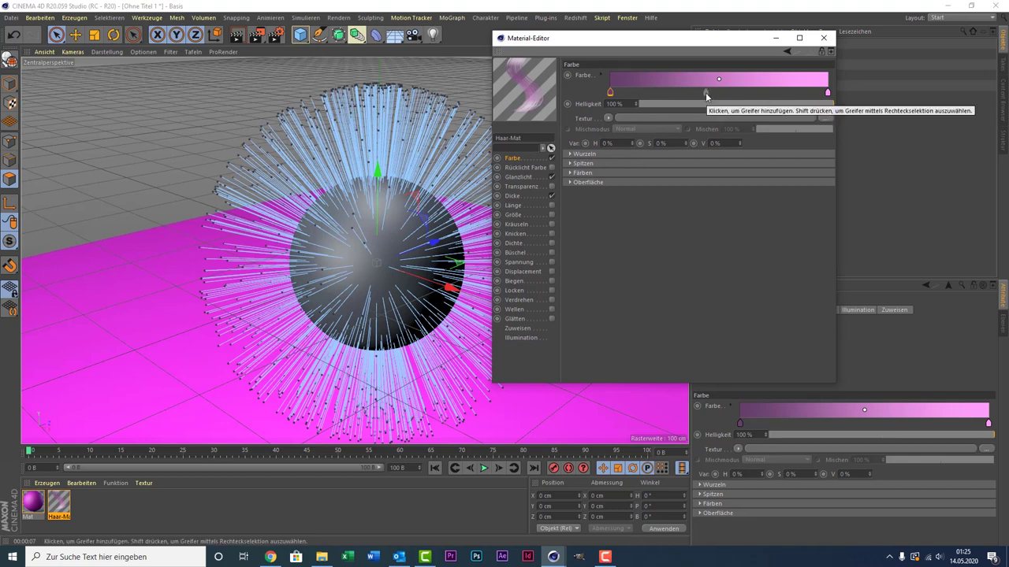
pyautogui.click(705, 92)
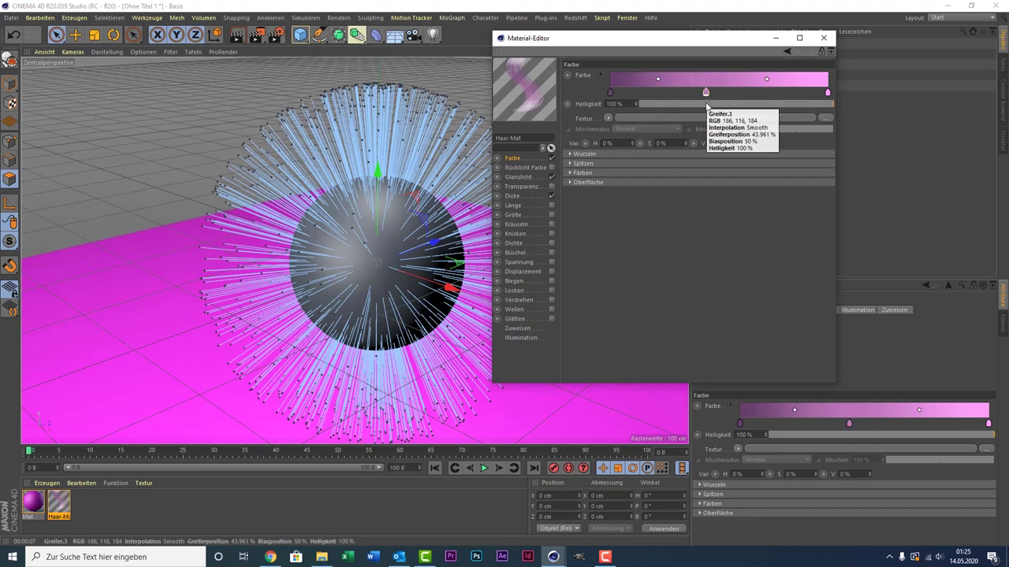
pyautogui.doubleClick(706, 93)
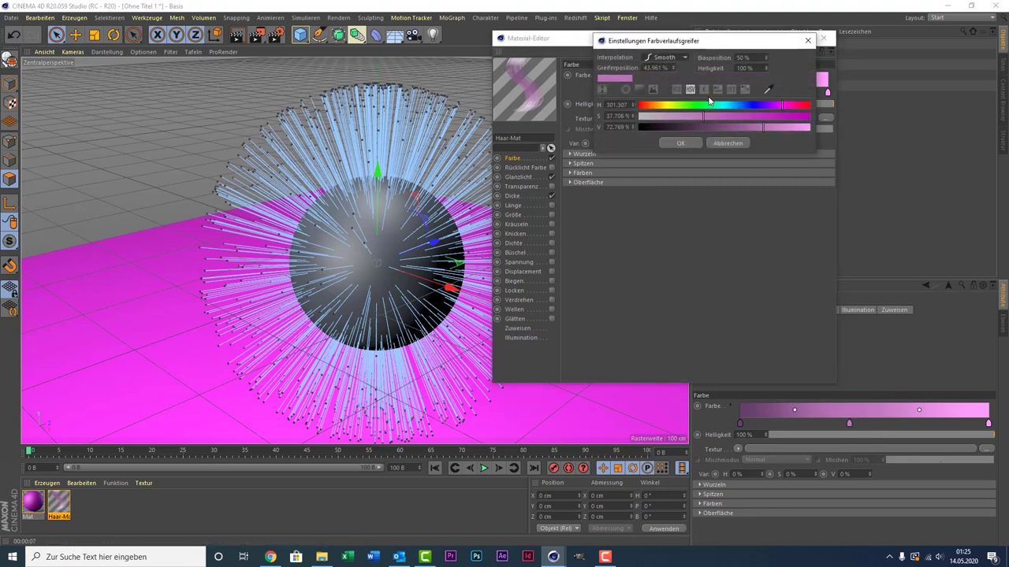
pyautogui.click(702, 104)
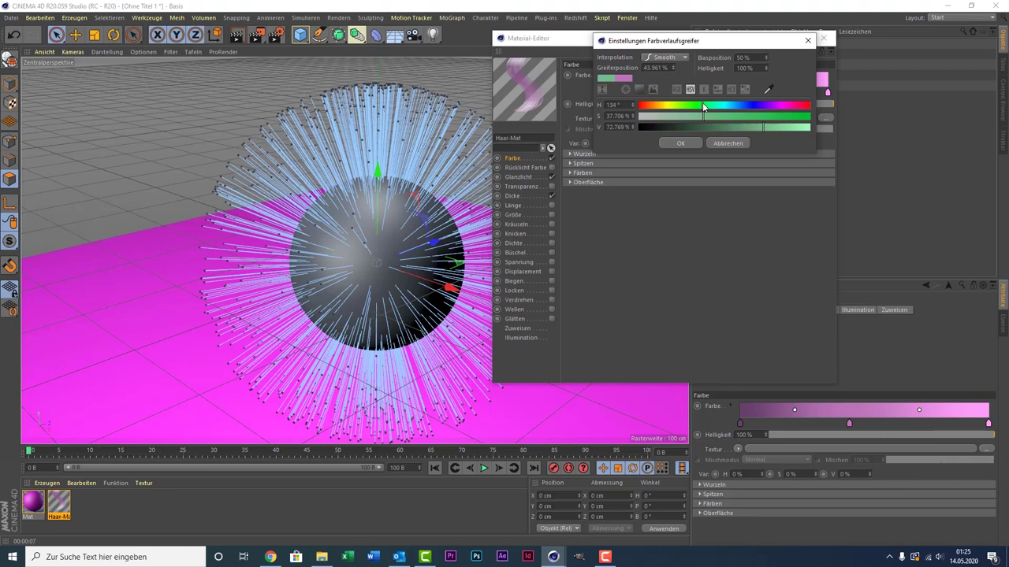
pyautogui.click(682, 142)
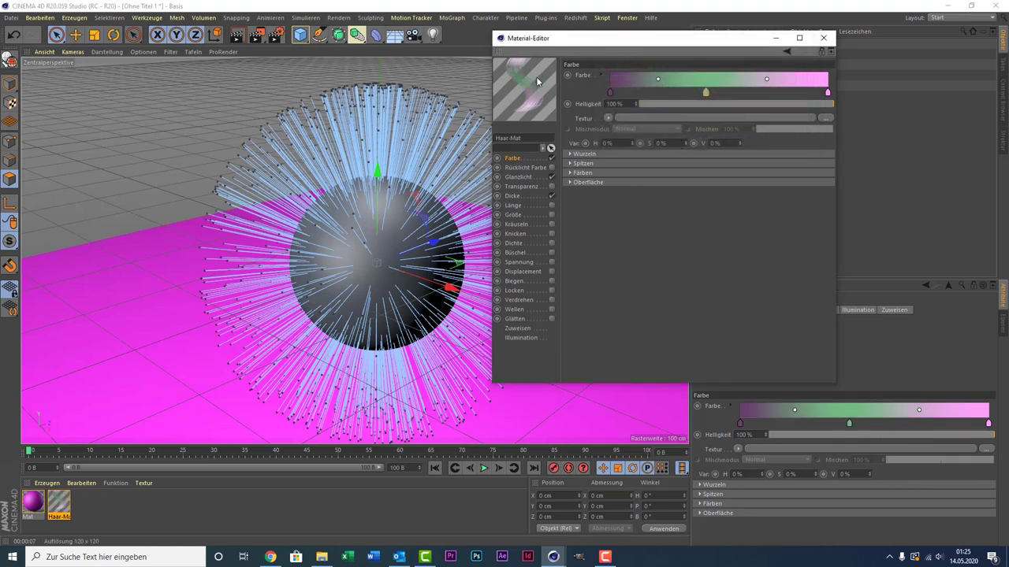
pyautogui.hotkey('ctrl', 'z')
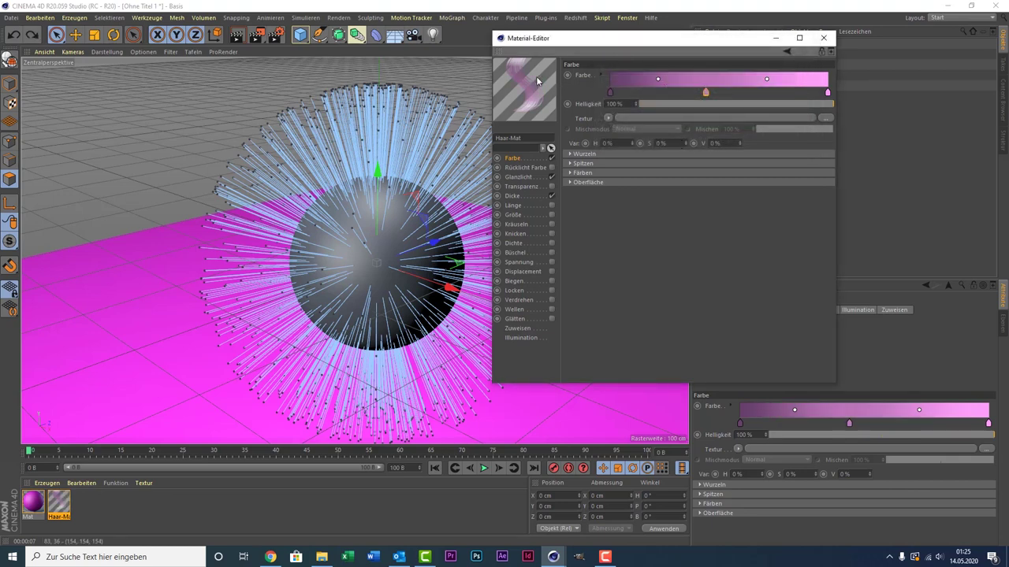
pyautogui.hotkey('ctrl', 'z')
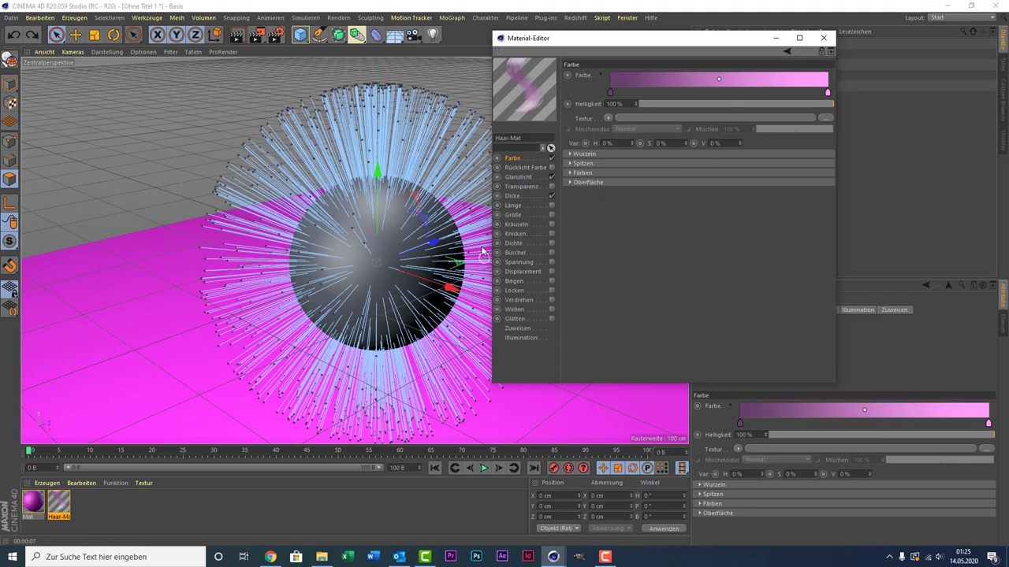
# - Enable Kräuseln, Knicken and Büschel on Haar-Mat and render the fluffy pink fur ball
pyautogui.click(554, 224)
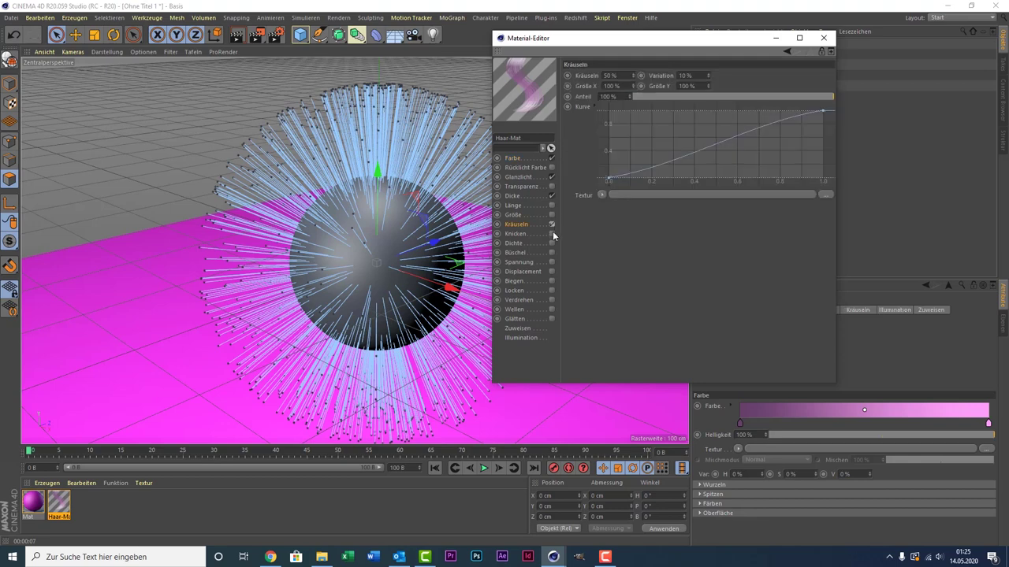
pyautogui.click(553, 234)
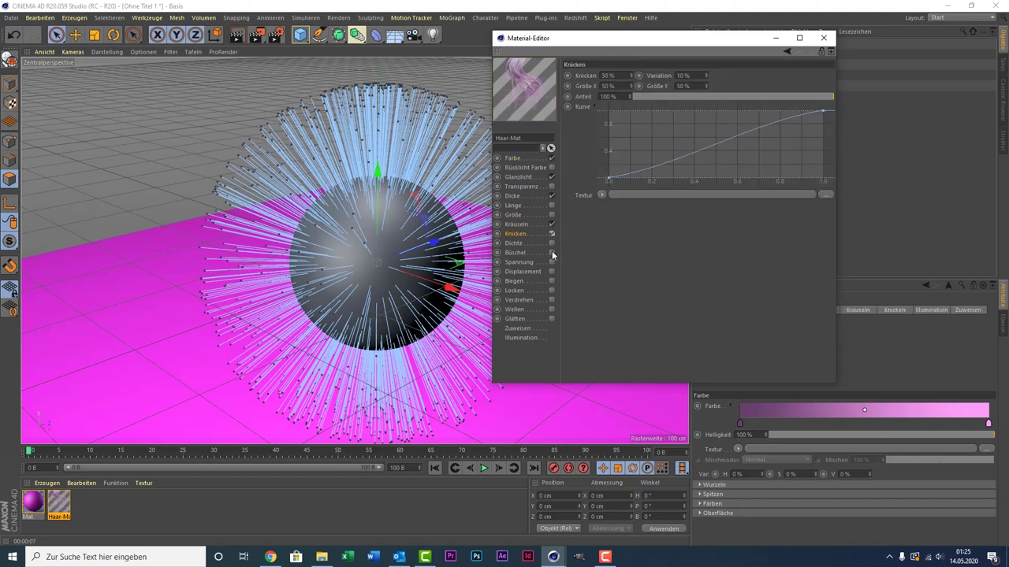
pyautogui.click(552, 252)
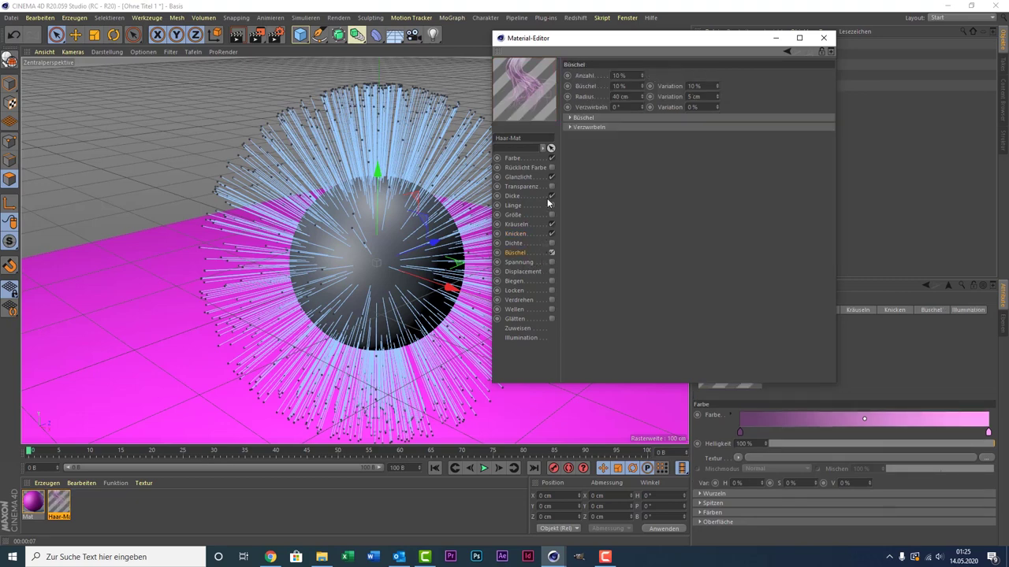
pyautogui.click(234, 41)
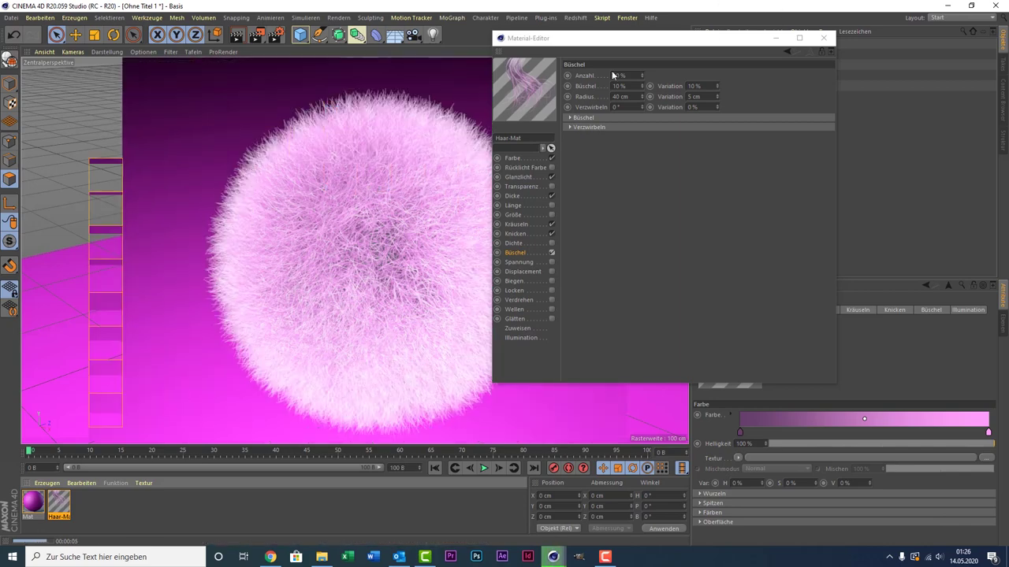
pyautogui.moveTo(565, 39); pyautogui.dragTo(672, 52)
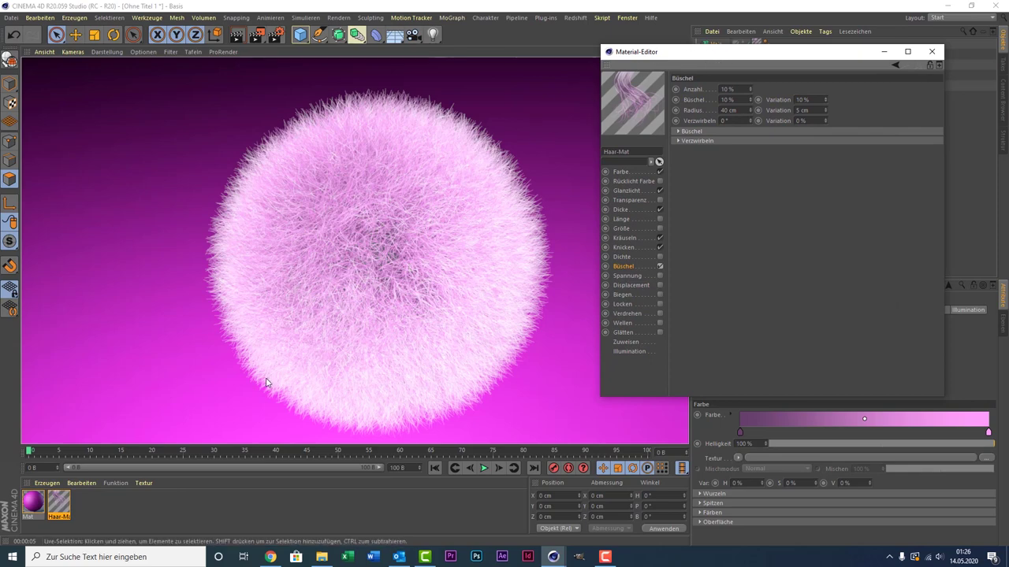
# - Clear the render and duplicate the magenta Mat material with copy and paste
pyautogui.click(386, 263)
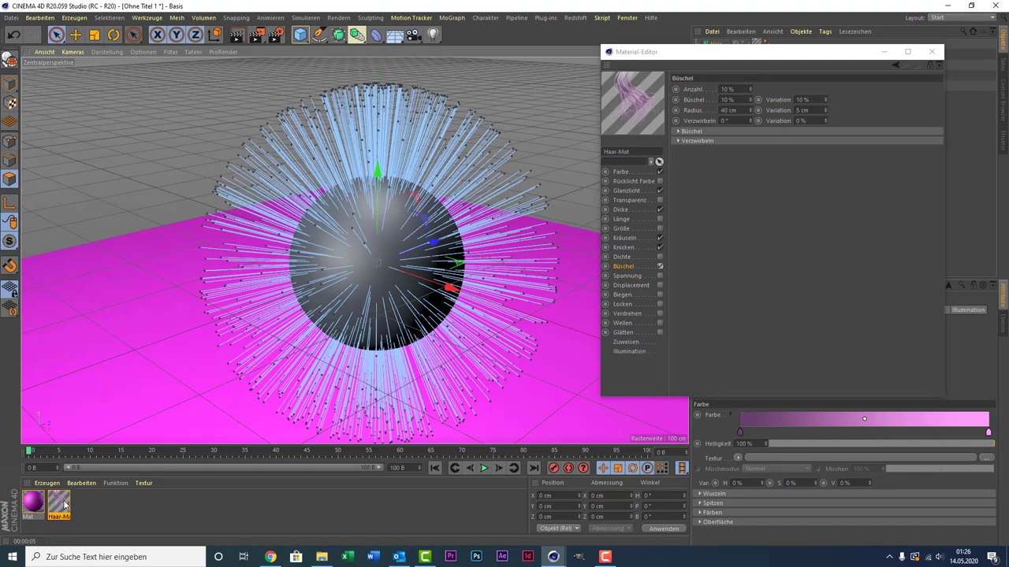
pyautogui.click(31, 509)
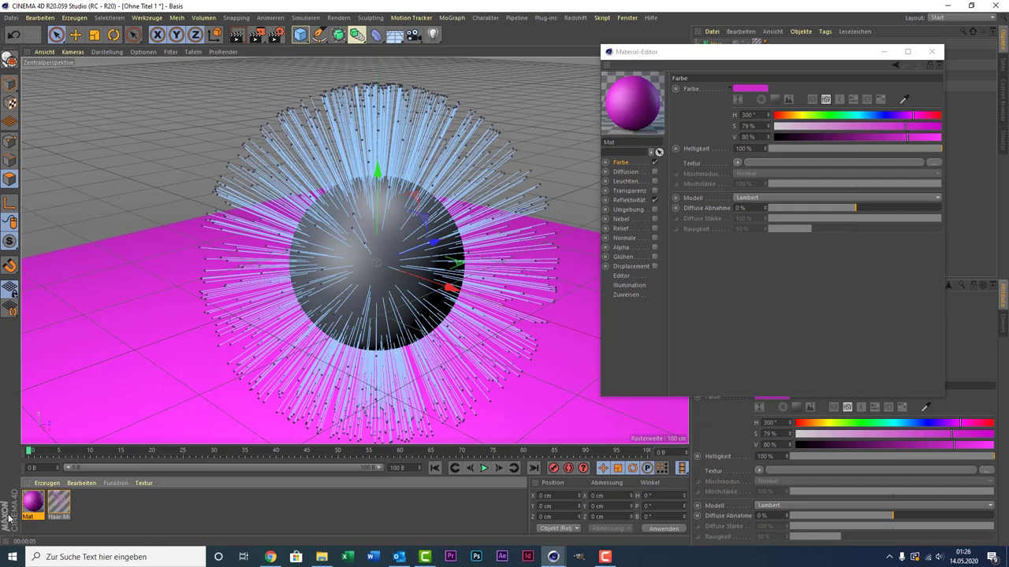
pyautogui.hotkey('ctrl', 'c')
pyautogui.hotkey('ctrl', 'v')
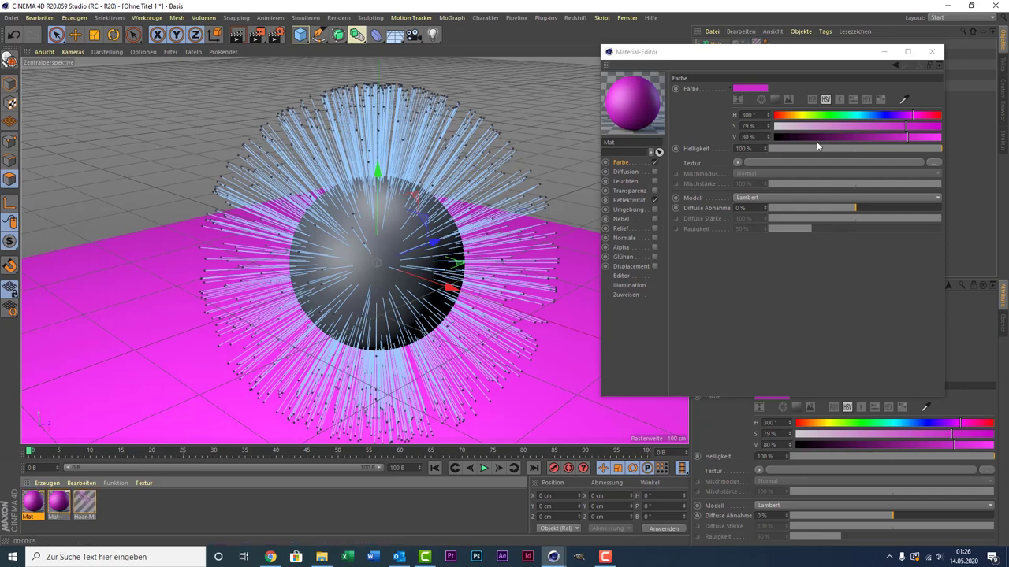
pyautogui.click(880, 53)
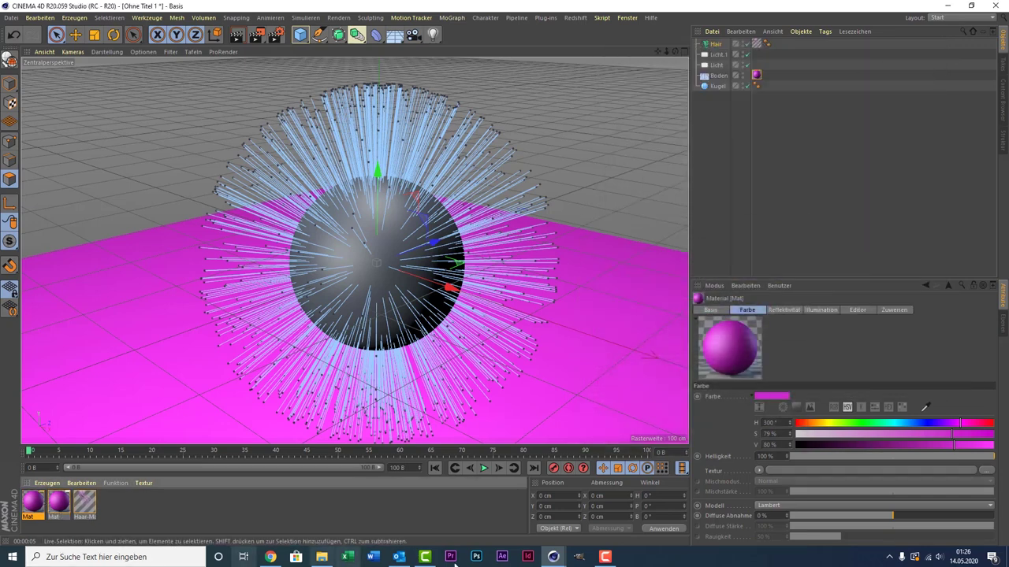
# - Apply Mat to the Kugel sphere and raise its colour value to 100%
pyautogui.moveTo(553, 558)
pyautogui.click(597, 512)
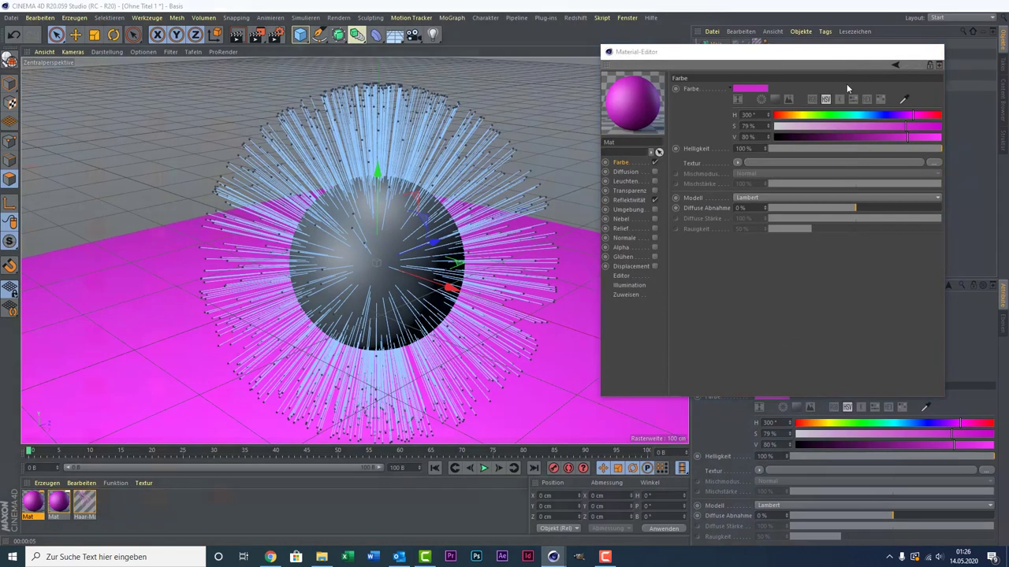
pyautogui.click(930, 52)
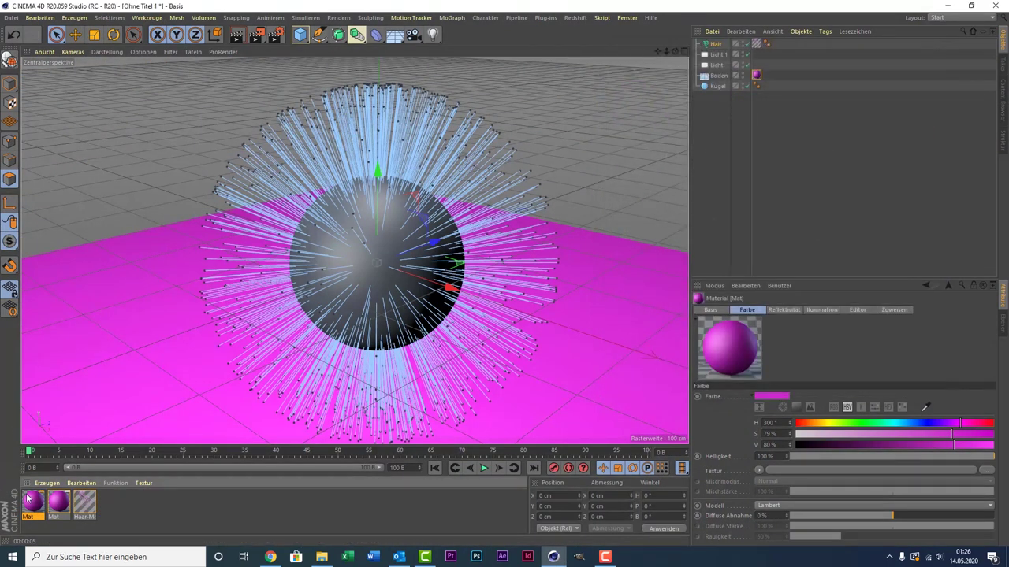
pyautogui.moveTo(31, 504); pyautogui.dragTo(33, 498)
pyautogui.moveTo(921, 164); pyautogui.dragTo(716, 86)
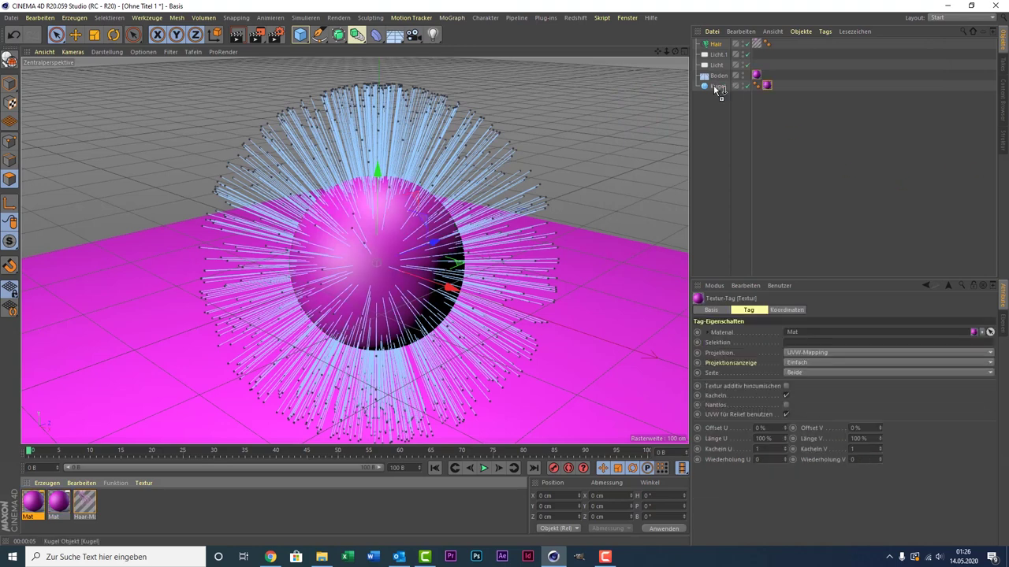
pyautogui.doubleClick(34, 502)
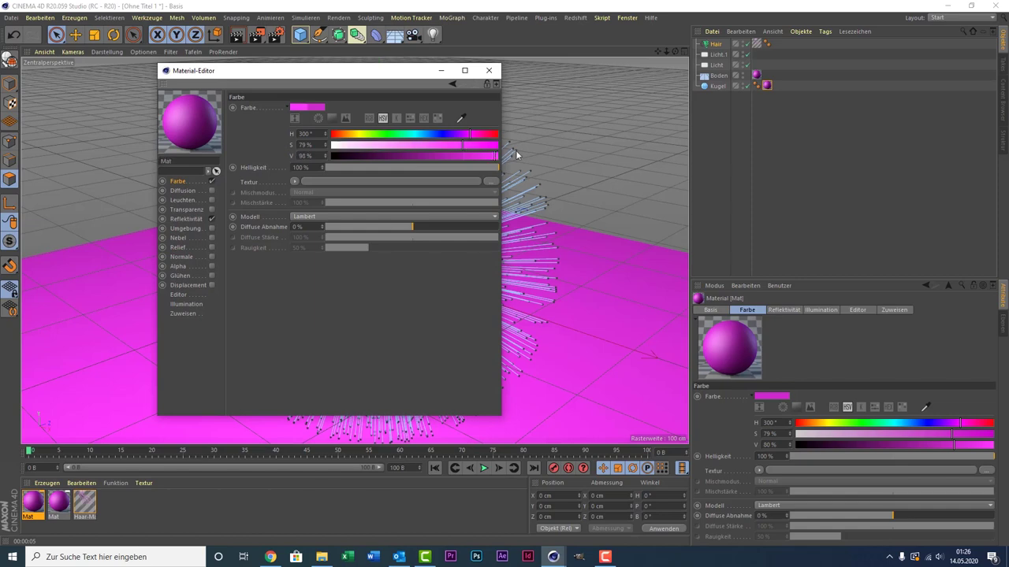
pyautogui.click(488, 70)
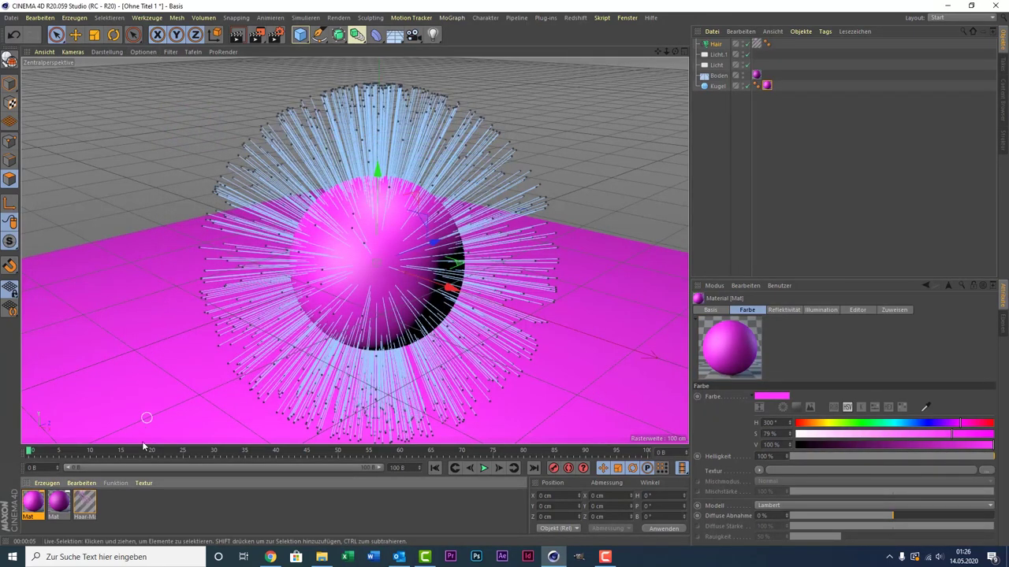
# - Thicken Haar-Mat's hair tips in the Dicke channel and render a preview
pyautogui.doubleClick(86, 505)
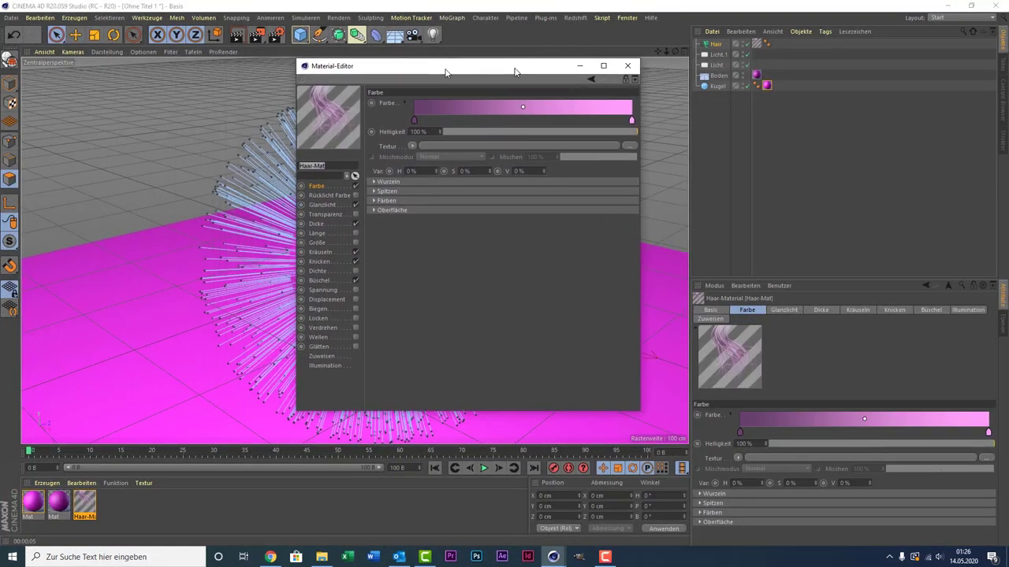
pyautogui.moveTo(308, 76); pyautogui.dragTo(601, 83)
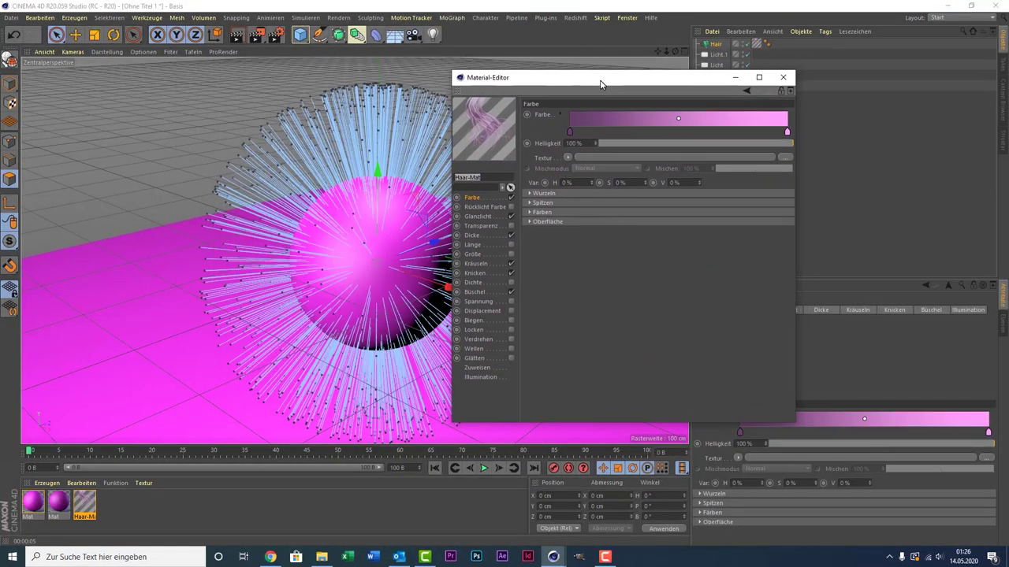
pyautogui.click(486, 236)
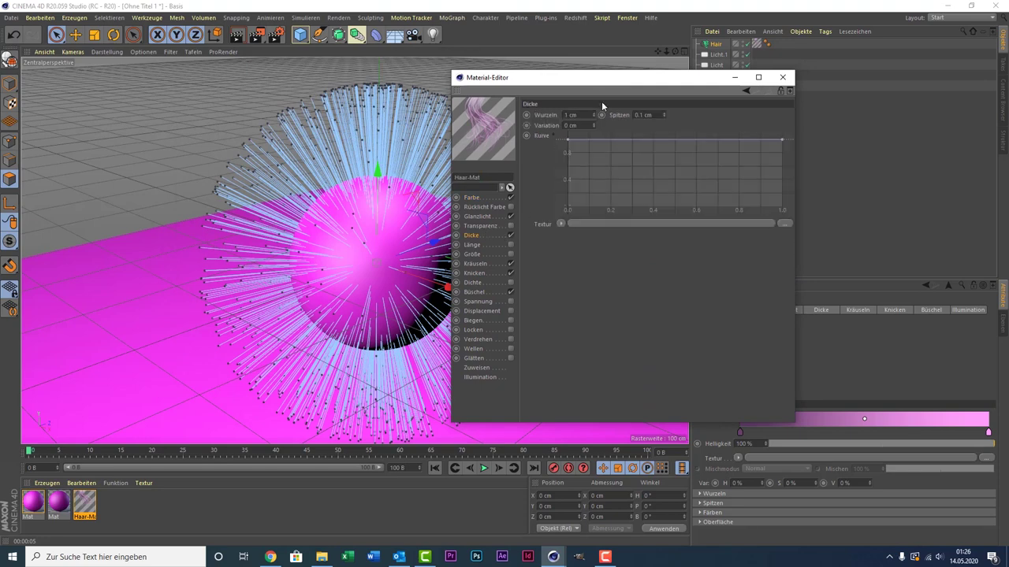
pyautogui.moveTo(702, 29); pyautogui.dragTo(724, 78)
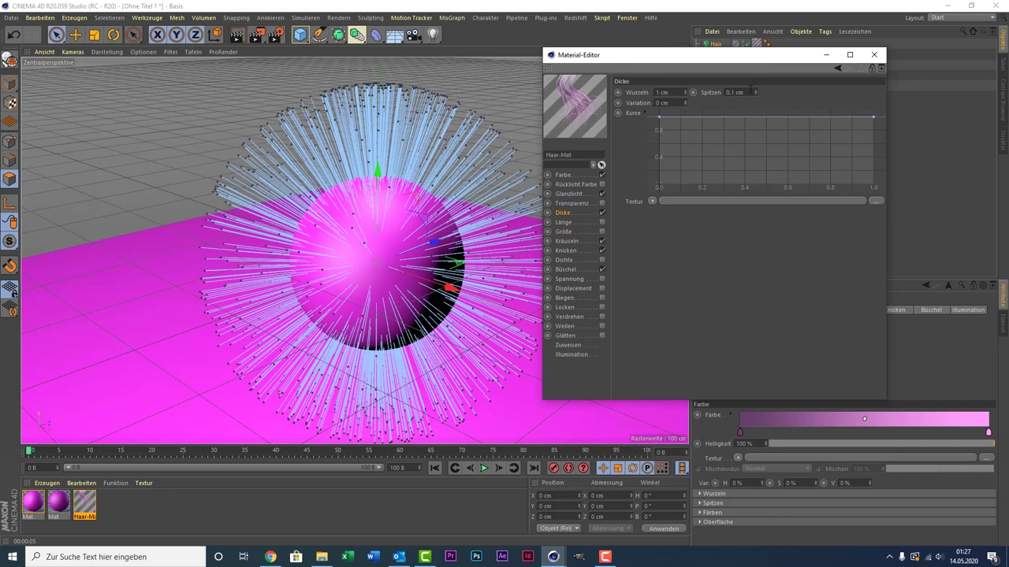
pyautogui.moveTo(754, 92); pyautogui.dragTo(754, 93)
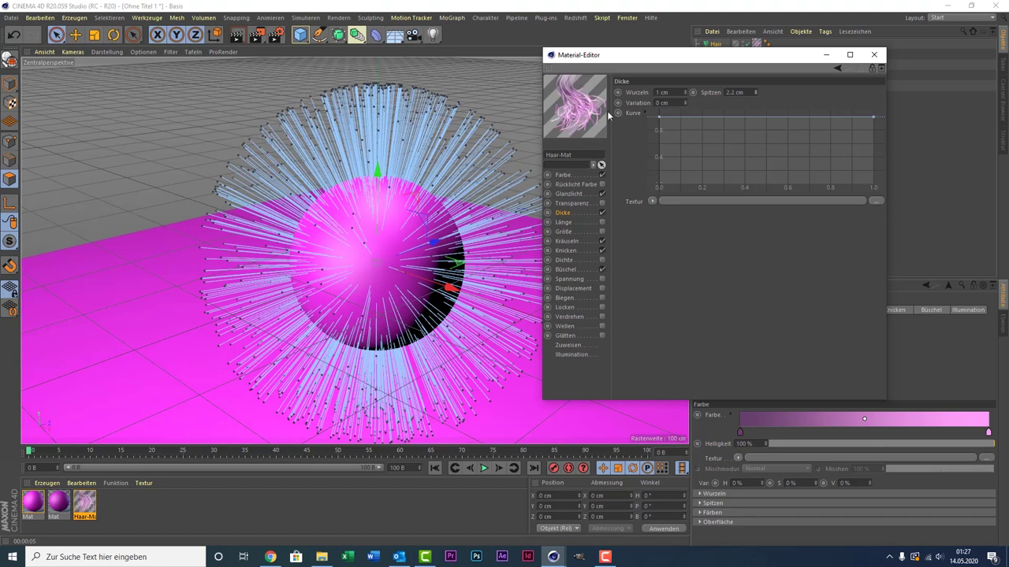
pyautogui.click(241, 38)
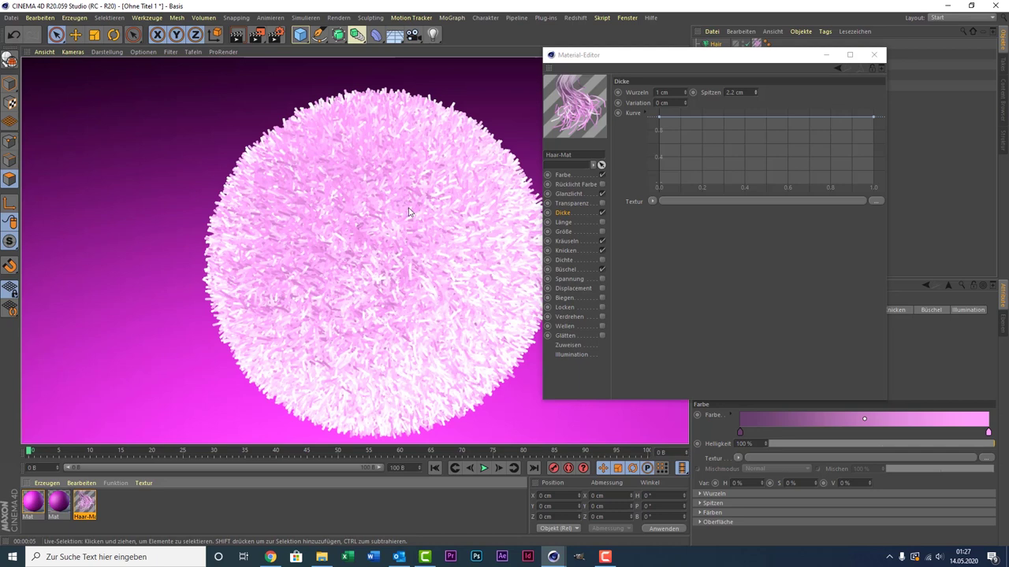
# - Set the Dicke tip thickness (Spitzen) back to 0.1 cm
pyautogui.doubleClick(739, 92)
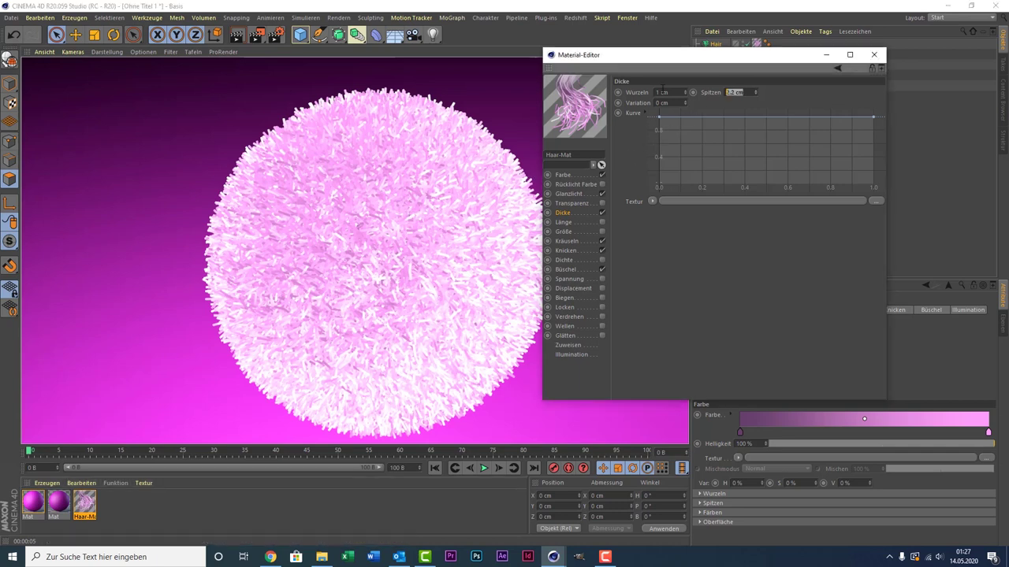
pyautogui.write('0,1')
pyautogui.press('Return')
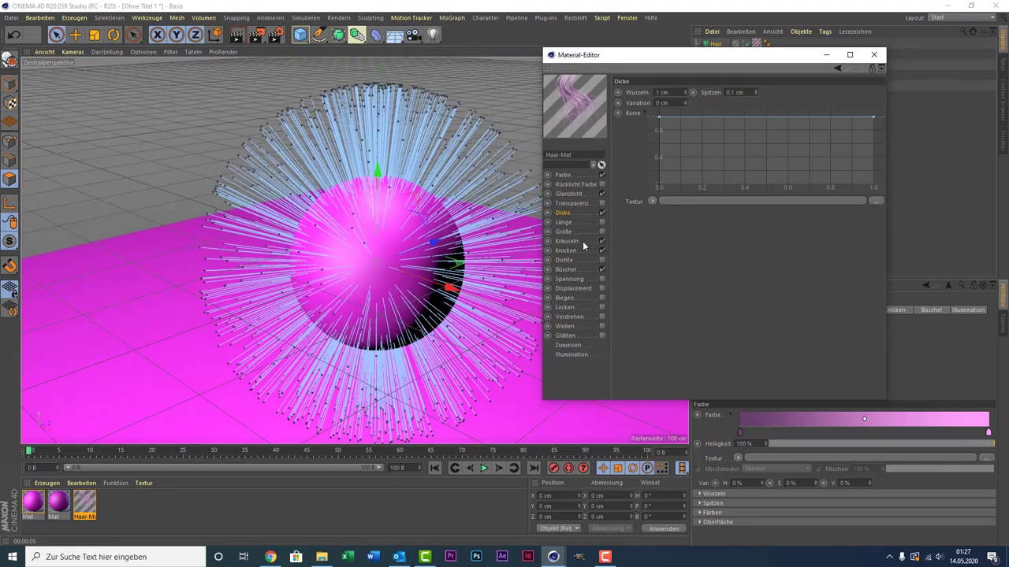
# - Check Kräuseln and Knicken, set Büschel clumping to 40%, and render the fur ball
pyautogui.click(582, 241)
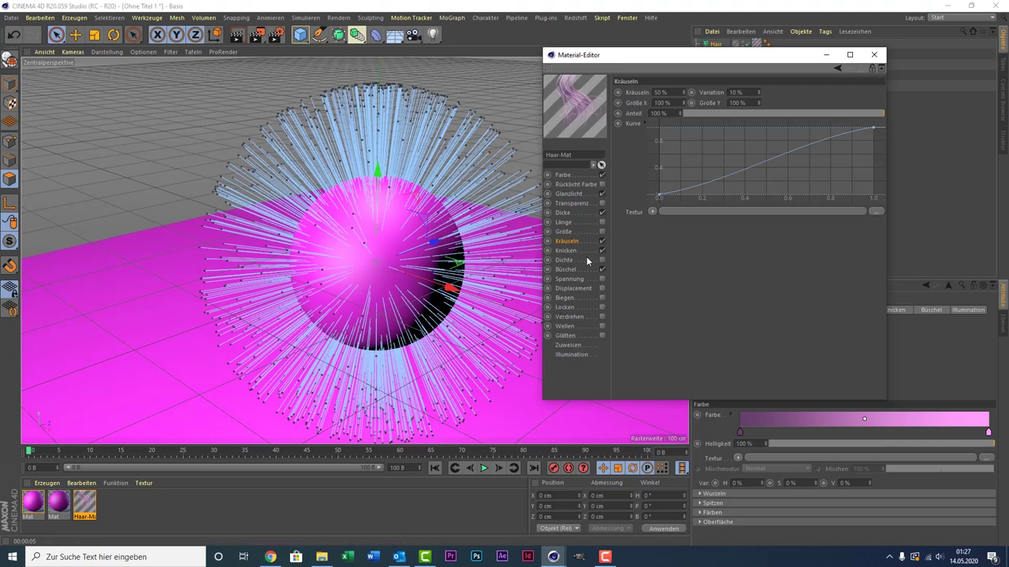
pyautogui.click(584, 251)
pyautogui.click(573, 269)
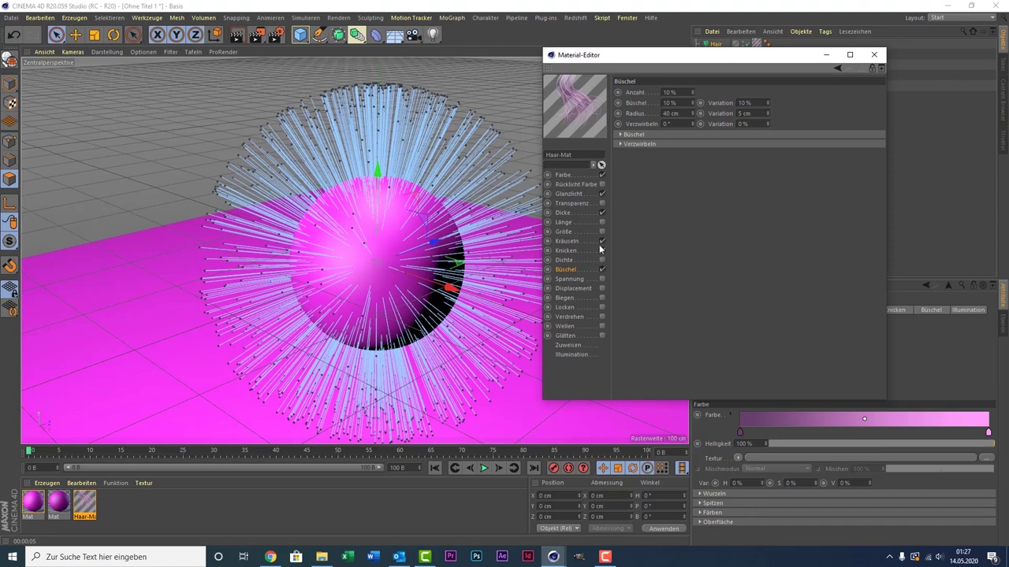
pyautogui.click(601, 250)
pyautogui.doubleClick(666, 102)
pyautogui.write('40')
pyautogui.press('Return')
pyautogui.click(235, 28)
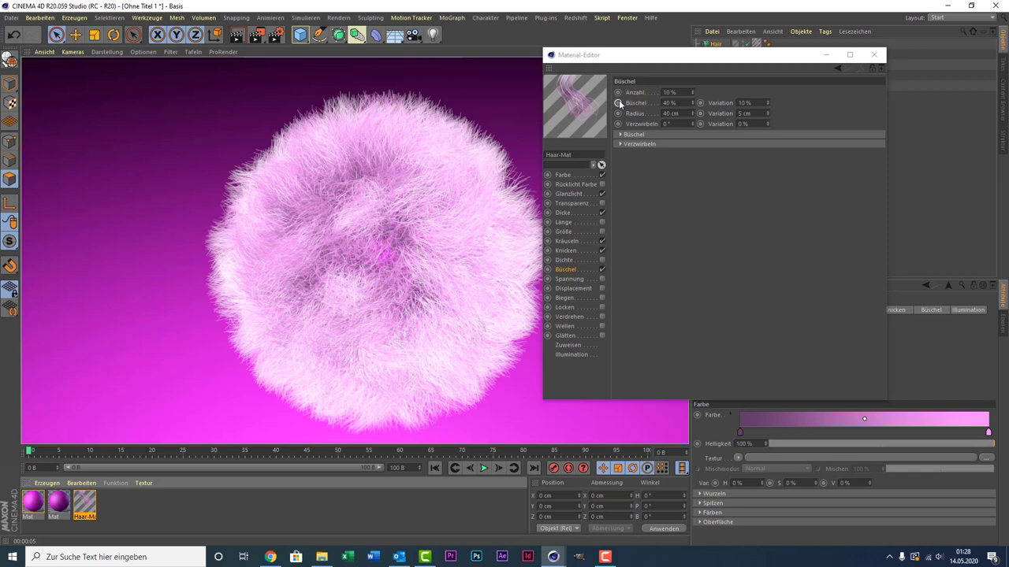
# - Change the Büschel clump amount from 40% to 20%, then show the Kräuseln and Dicke channels
pyautogui.click(676, 103)
pyautogui.doubleClick(676, 102)
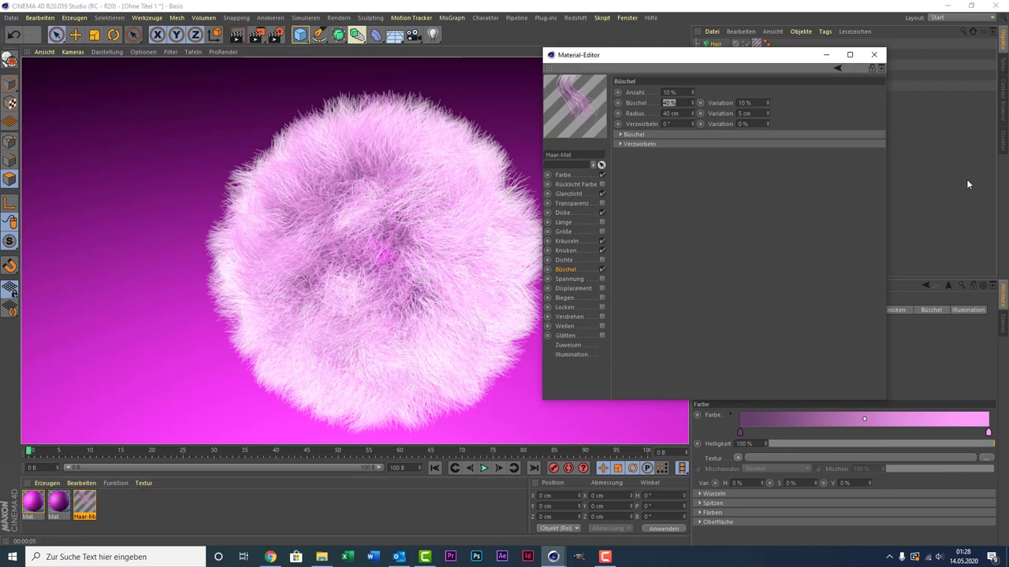
pyautogui.write('20')
pyautogui.press('Return')
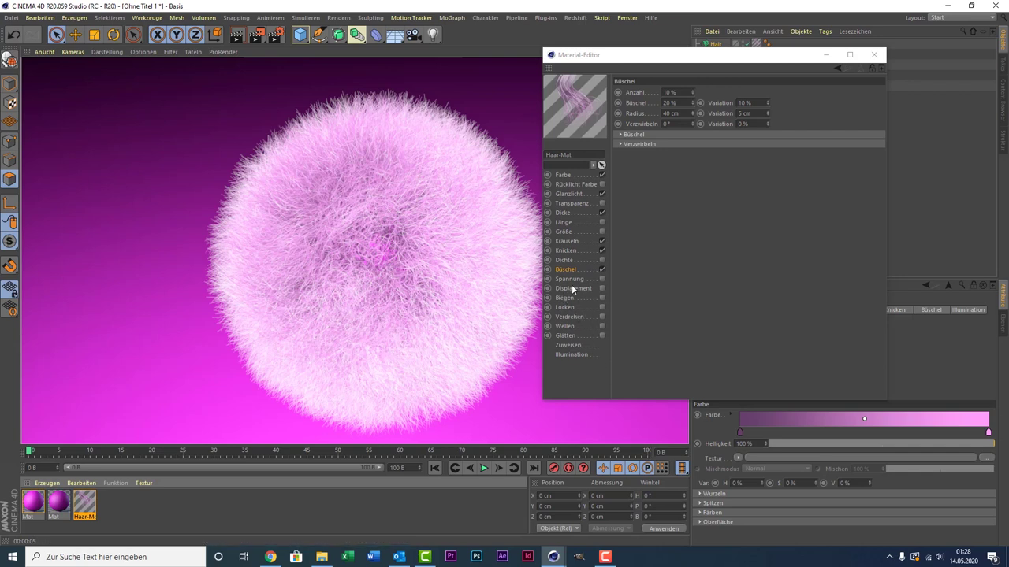
pyautogui.click(568, 243)
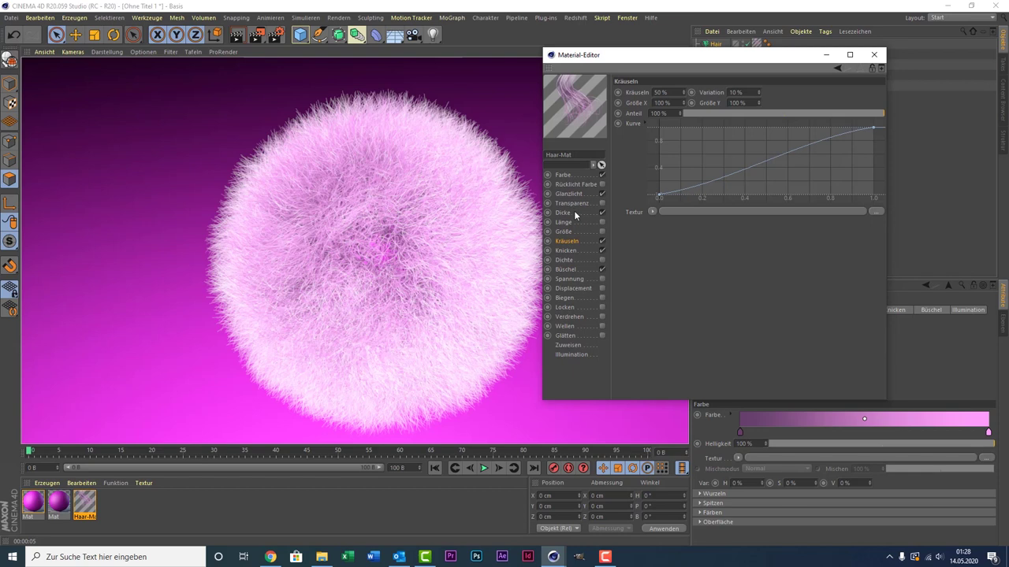
pyautogui.click(573, 210)
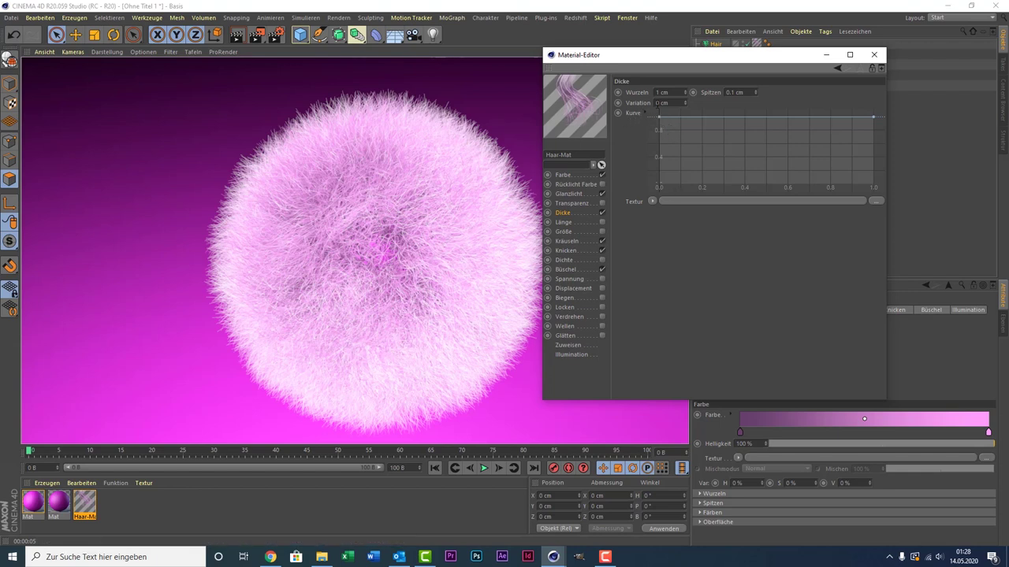
# - Set Haar-Mat's Dicke root thickness (Wurzeln) to 0.5 cm
pyautogui.doubleClick(662, 93)
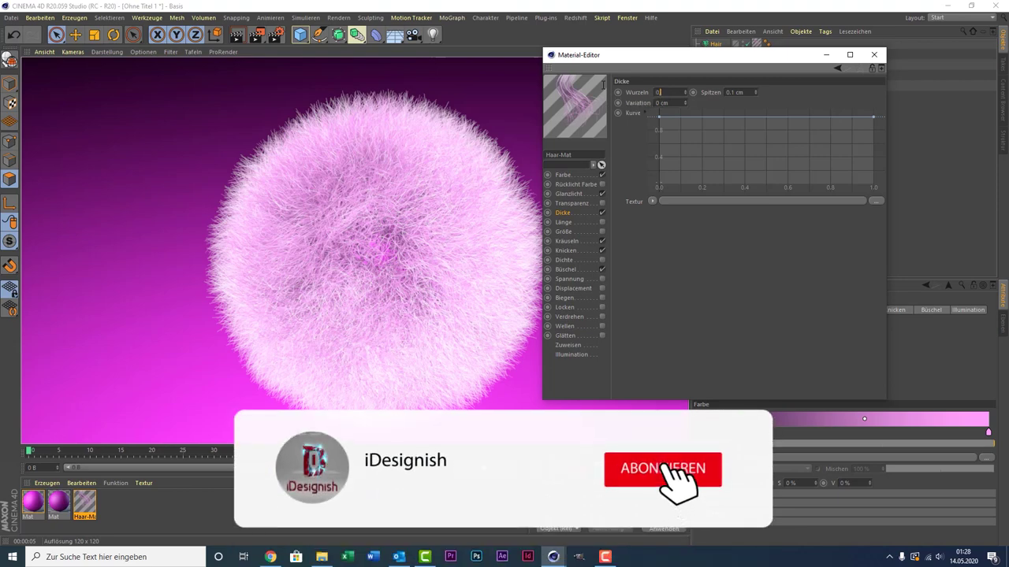
pyautogui.write('0.1')
pyautogui.press('Return')
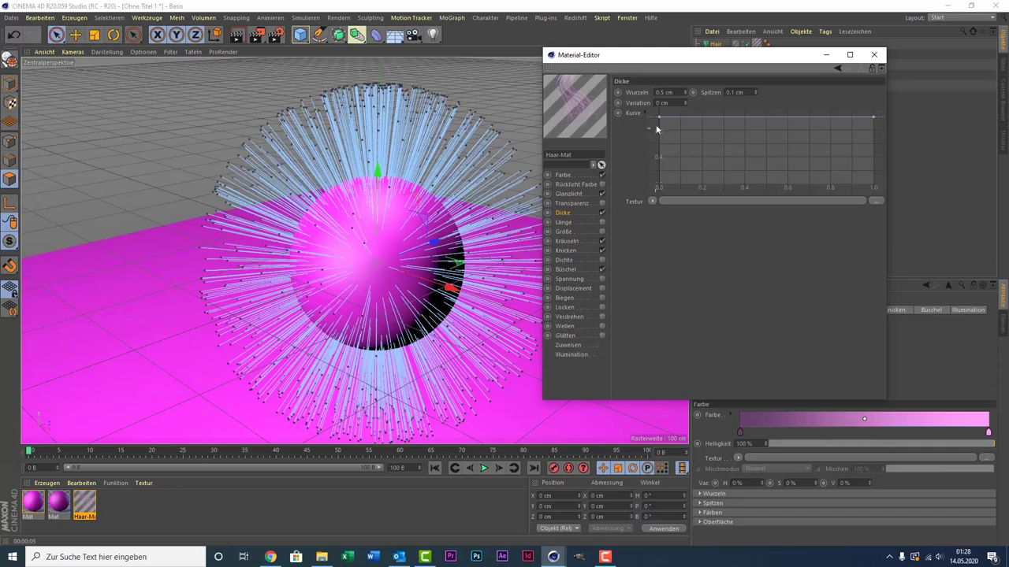
# - Add a point to the thickness curve and lower both of its ends
pyautogui.click(751, 115)
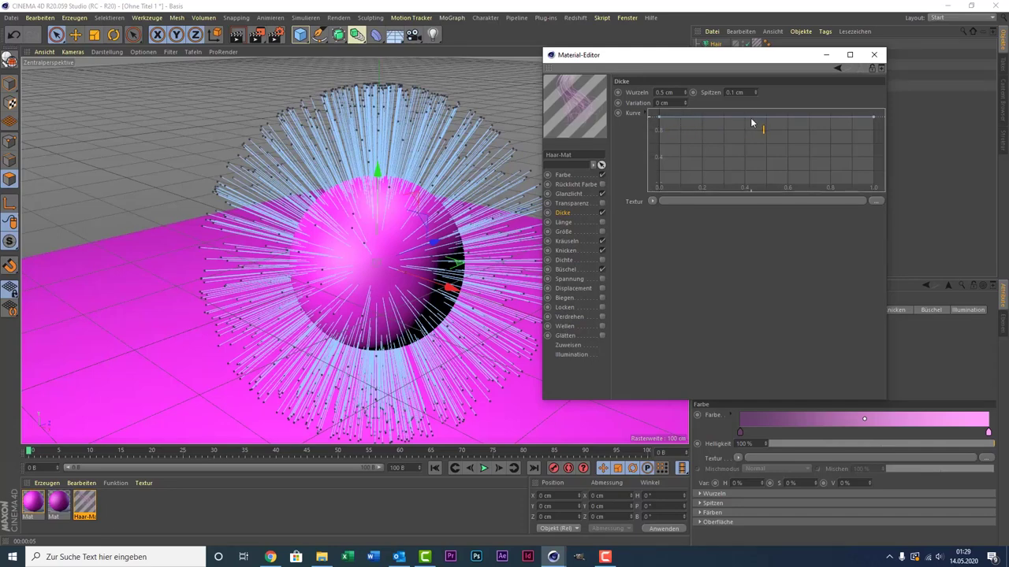
pyautogui.click(750, 117)
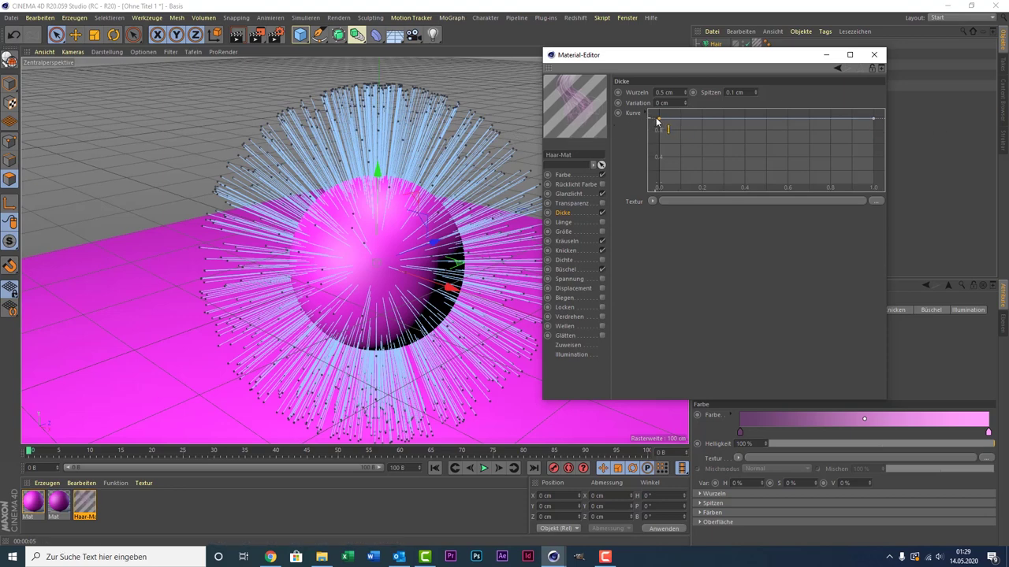
pyautogui.moveTo(659, 119); pyautogui.dragTo(655, 173)
pyautogui.moveTo(873, 120); pyautogui.dragTo(873, 142)
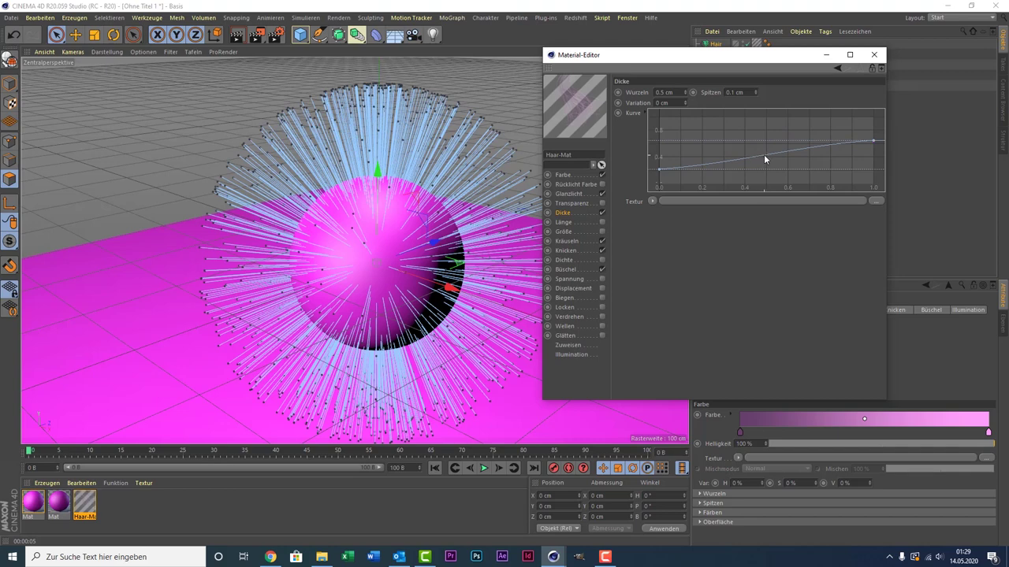
pyautogui.rightClick(655, 200)
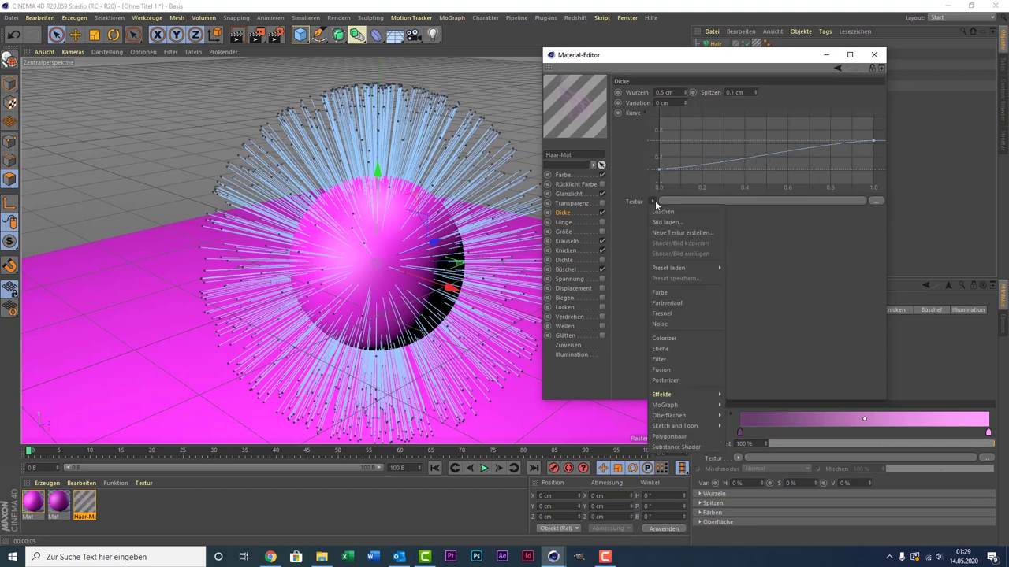
pyautogui.click(640, 170)
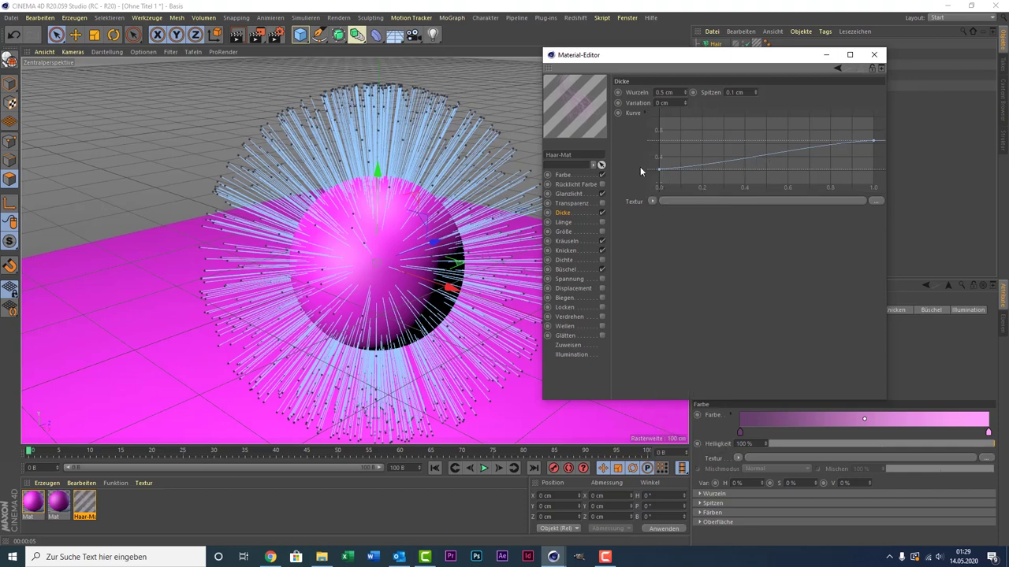
# - Raise the curve's left point to about 0.6 and right end to 0.7, then render
pyautogui.click(757, 158)
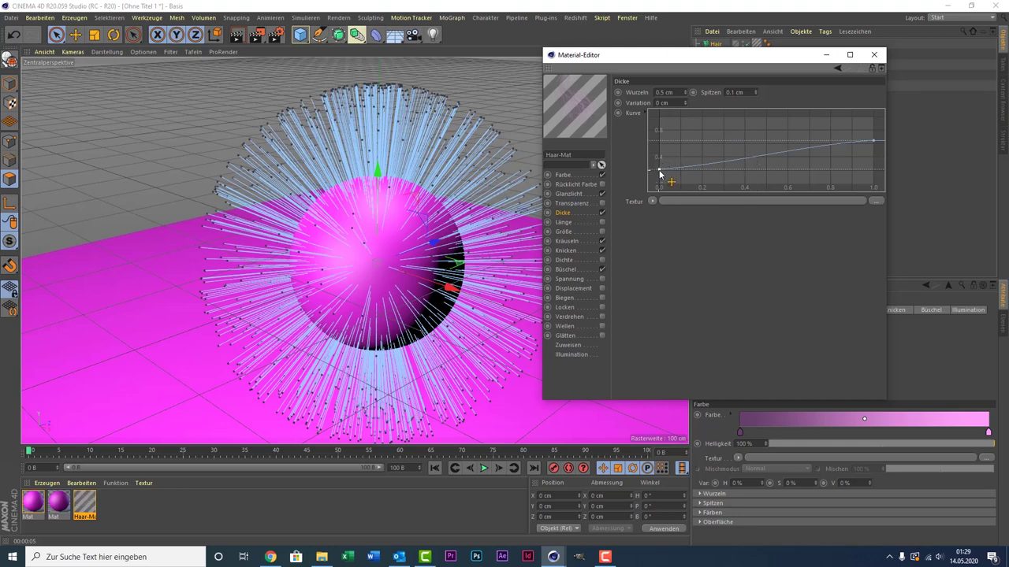
pyautogui.moveTo(657, 168); pyautogui.dragTo(660, 139)
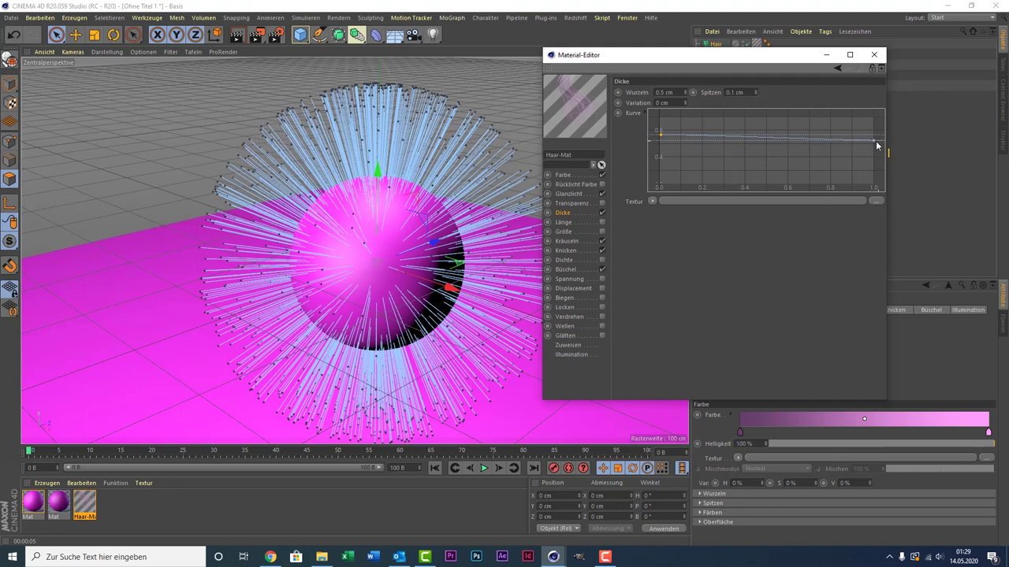
pyautogui.moveTo(874, 141); pyautogui.dragTo(874, 121)
pyautogui.click(237, 34)
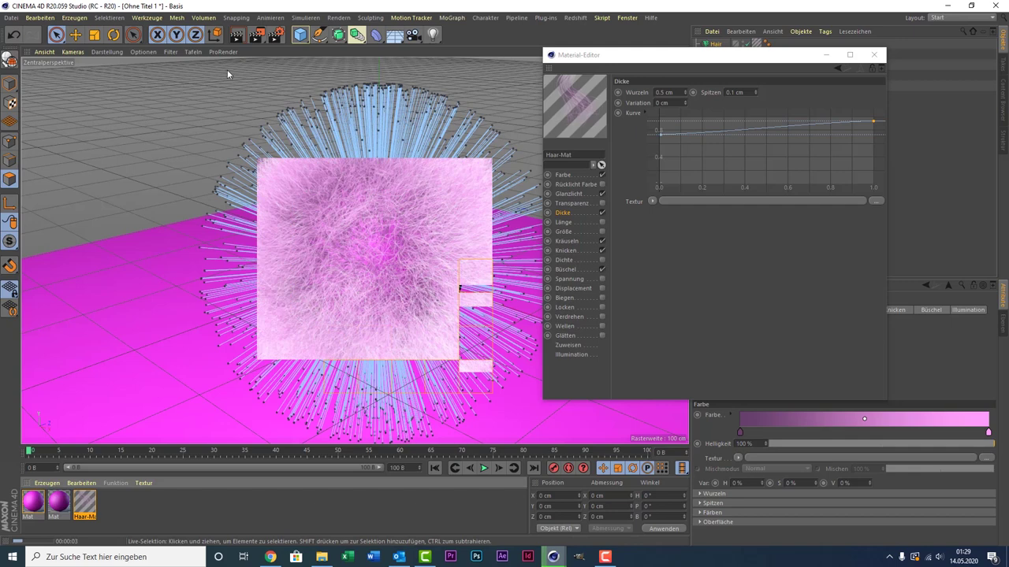
# - Lengthen the Hair object's guides to 150 cm and reframe the view on the hair
pyautogui.click(874, 55)
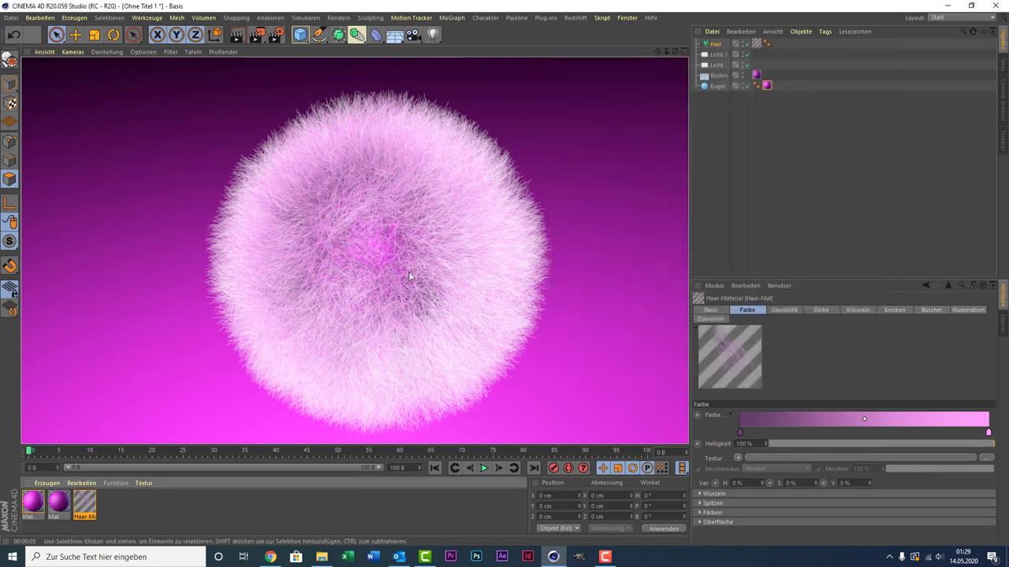
pyautogui.click(714, 44)
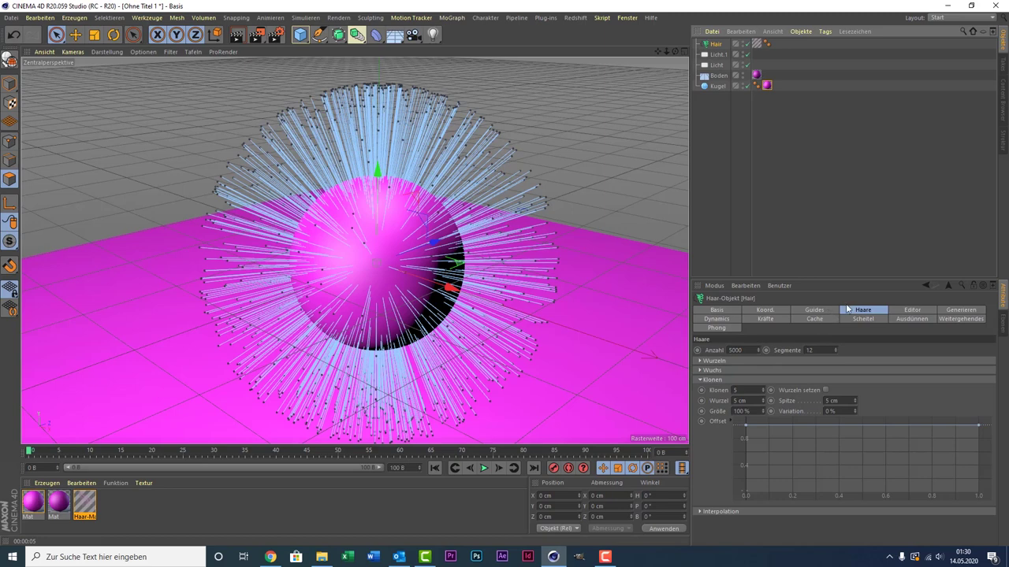
pyautogui.click(816, 310)
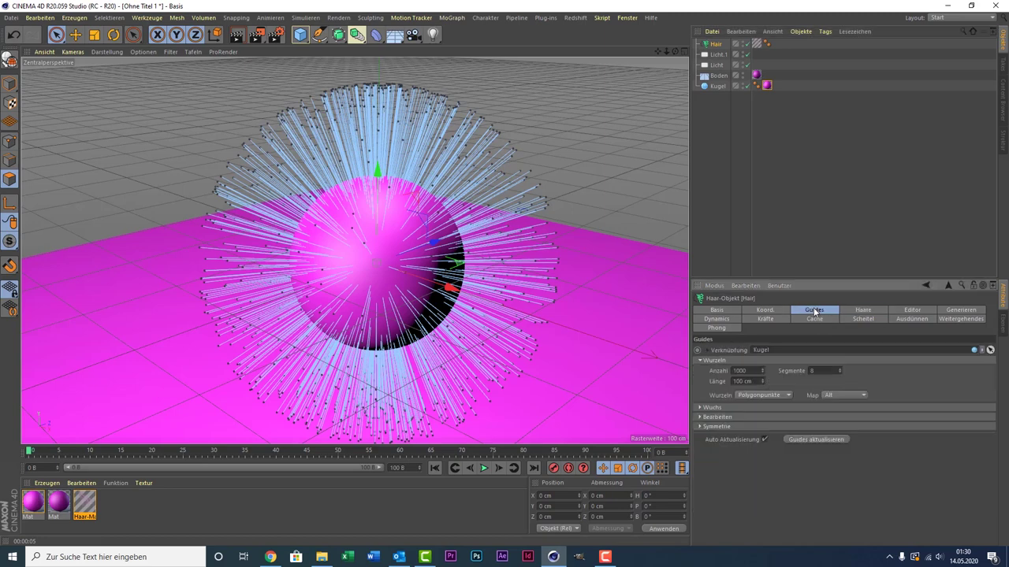
pyautogui.doubleClick(739, 382)
pyautogui.write('1')
pyautogui.write('50')
pyautogui.press('Return')
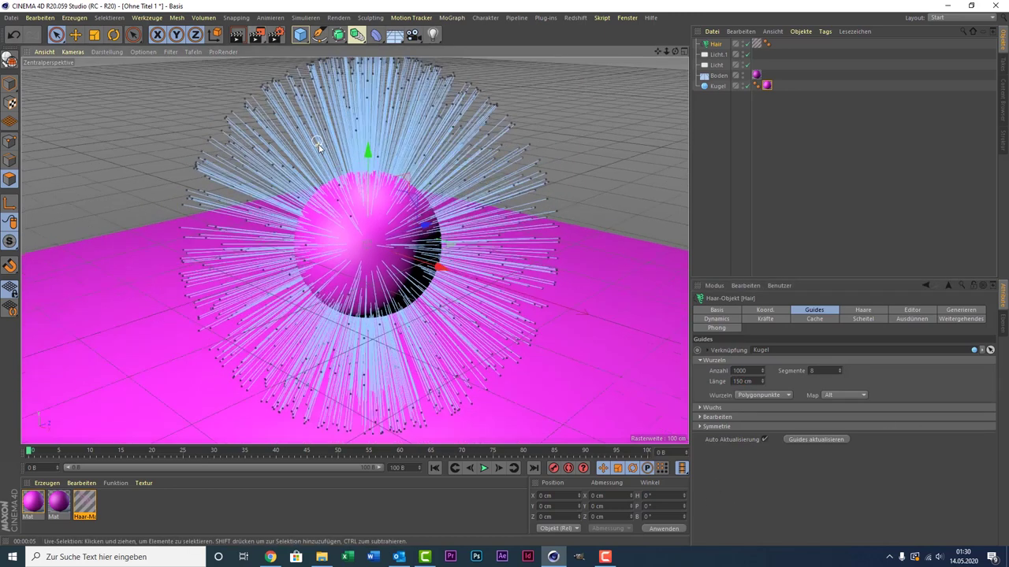
pyautogui.scroll(-2, 399, 126)
pyautogui.moveTo(663, 53); pyautogui.dragTo(668, 66)
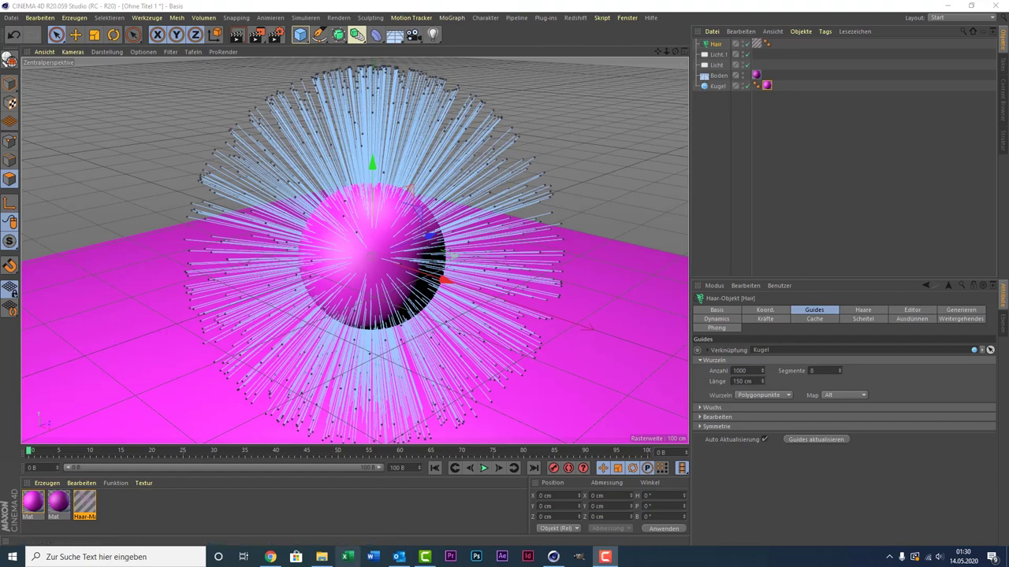
# - Play the hair animation and stop it at frame 57
pyautogui.click(483, 468)
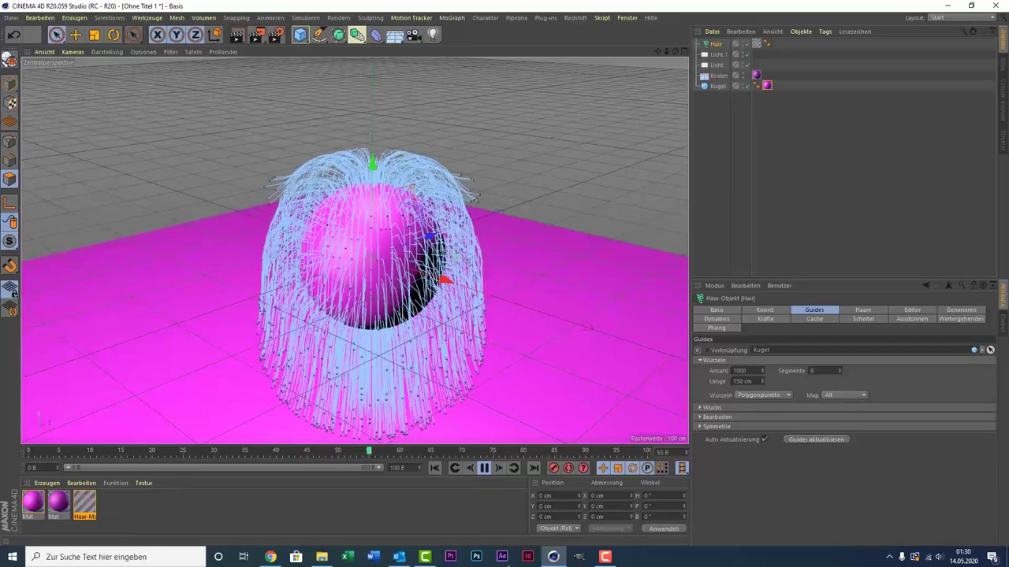
pyautogui.click(485, 468)
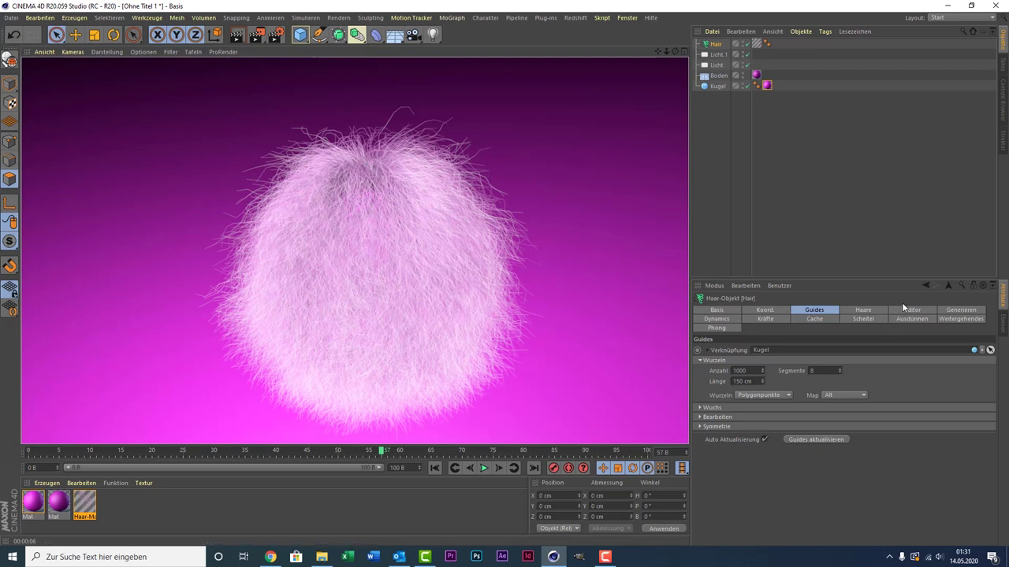
# - Switch the Hair's Kräfte tab Kraftobjekte Modus from Ausschließen to Einschließen
pyautogui.click(863, 318)
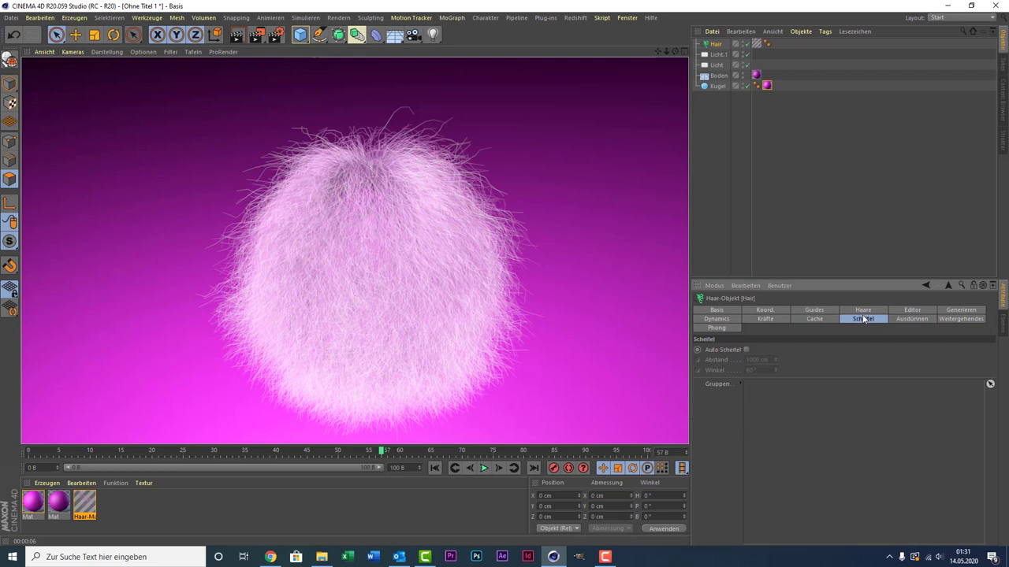
pyautogui.click(765, 319)
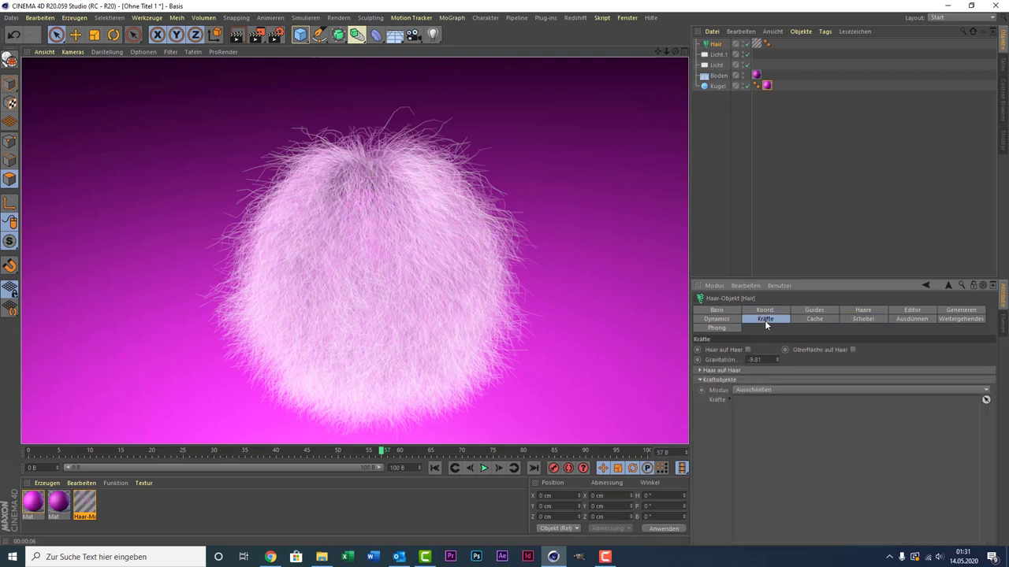
pyautogui.click(754, 391)
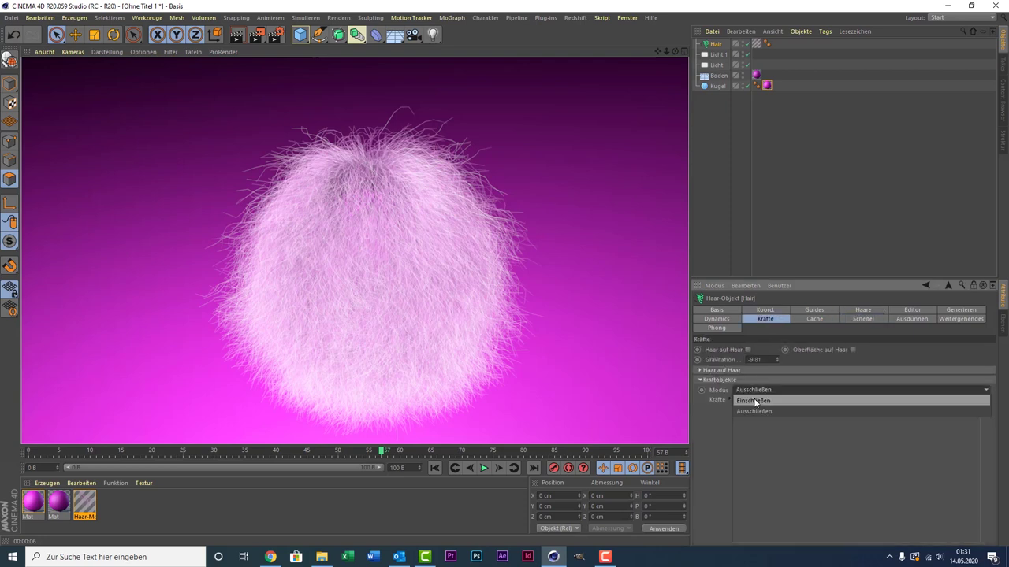
pyautogui.click(731, 399)
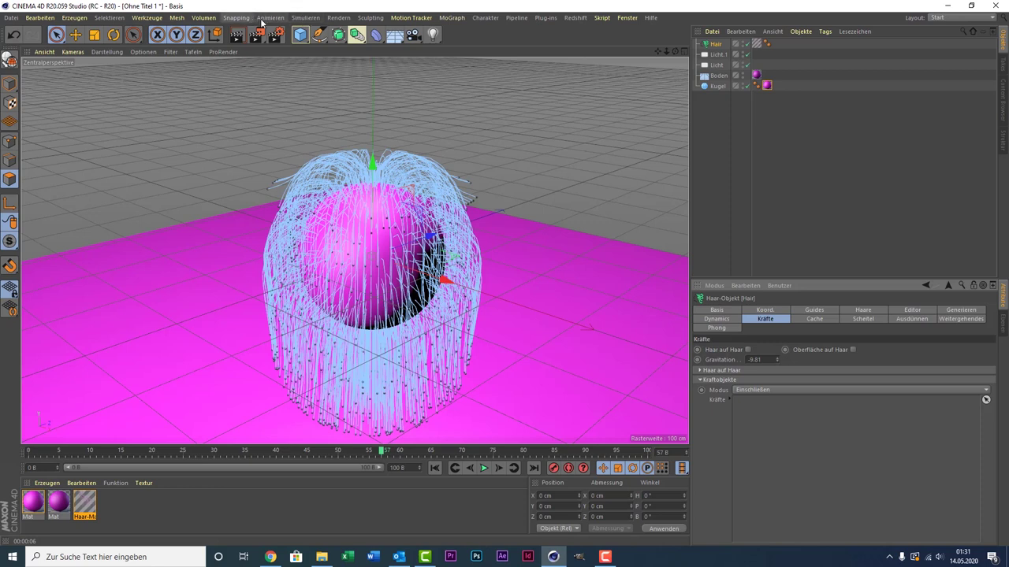
# - Add a Turbulenz force from Simulieren > Partikelsystem and position it in the hierarchy
pyautogui.click(305, 17)
pyautogui.moveTo(312, 58)
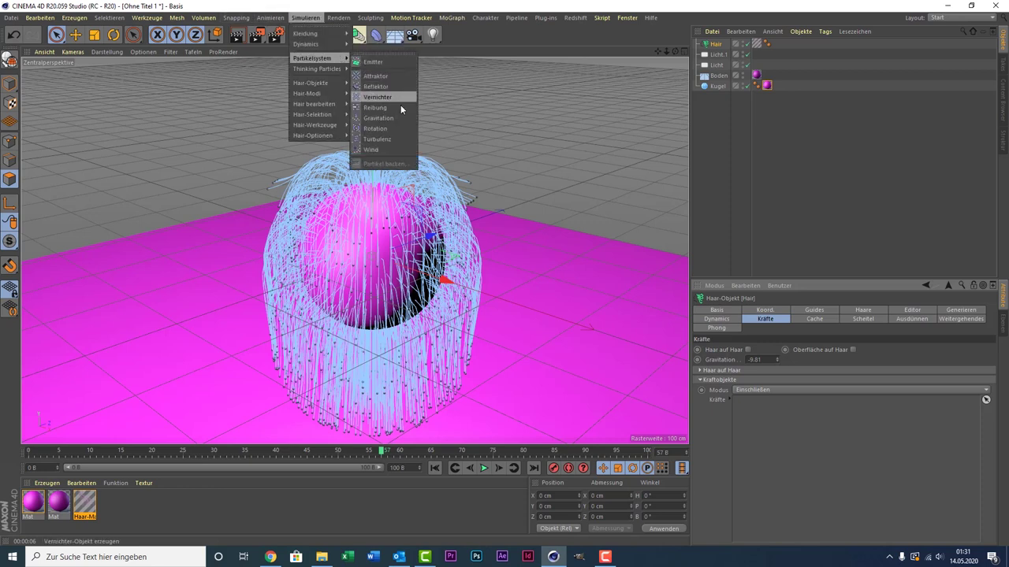
pyautogui.click(378, 139)
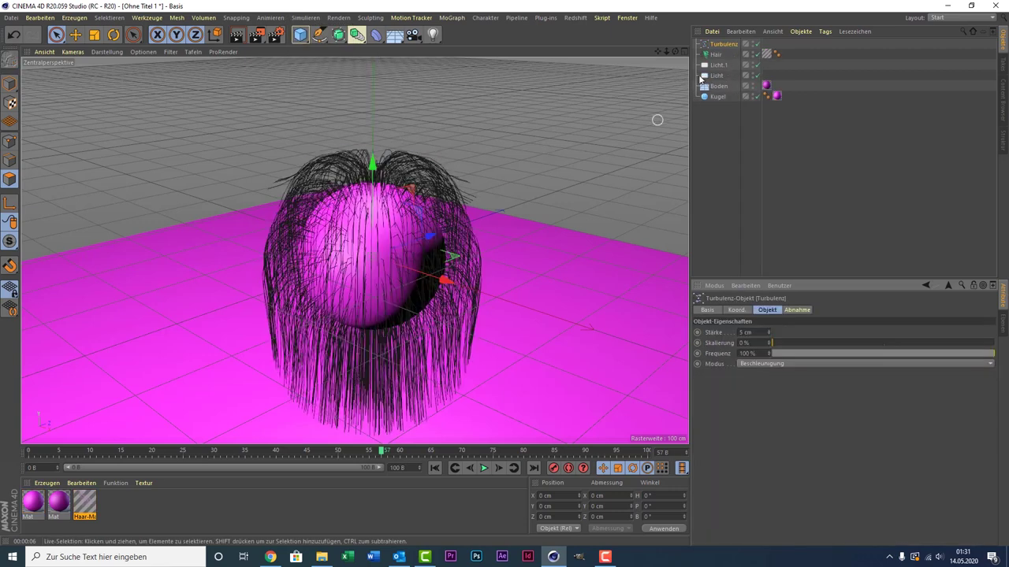
pyautogui.moveTo(725, 49); pyautogui.dragTo(766, 260)
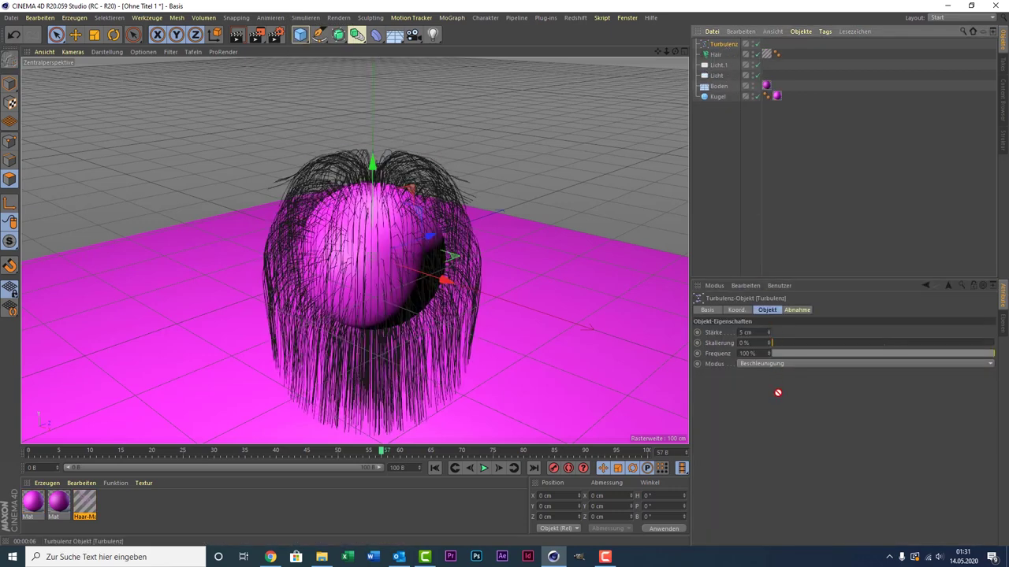
pyautogui.moveTo(719, 55); pyautogui.dragTo(726, 172)
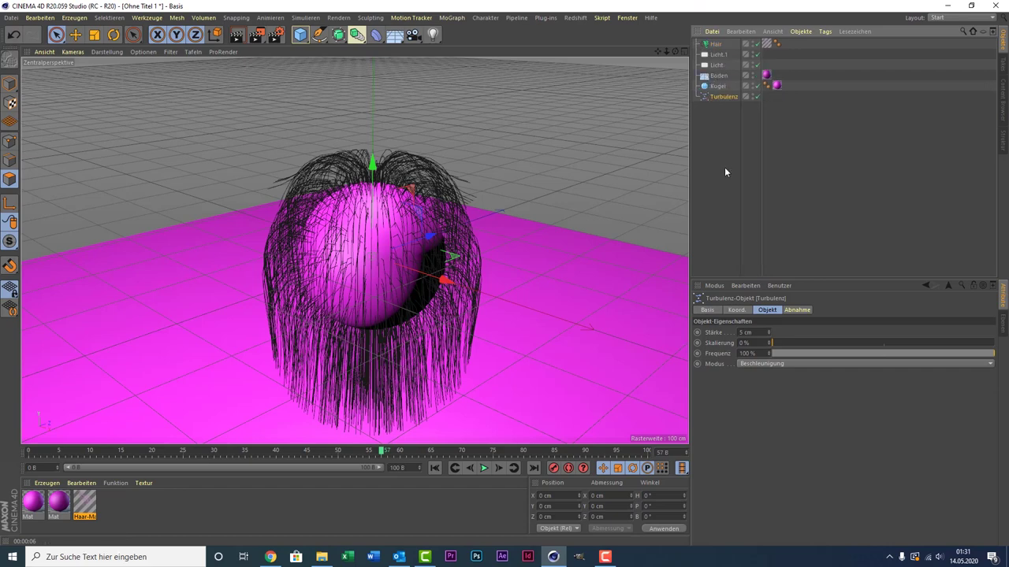
# - Add Turbulenz to the Hair object's Kräfte list and rewind to frame 0
pyautogui.click(718, 86)
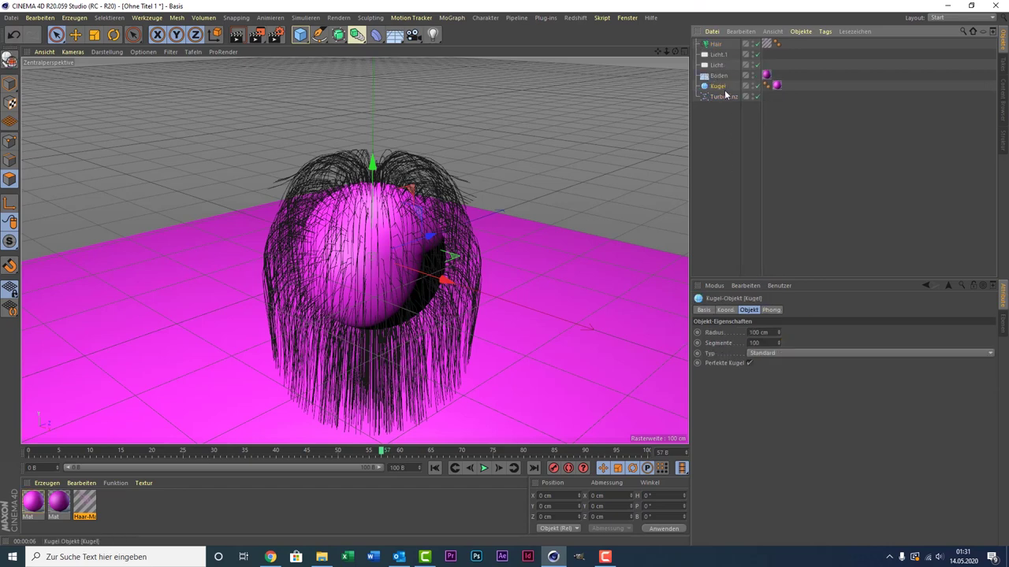
pyautogui.click(715, 44)
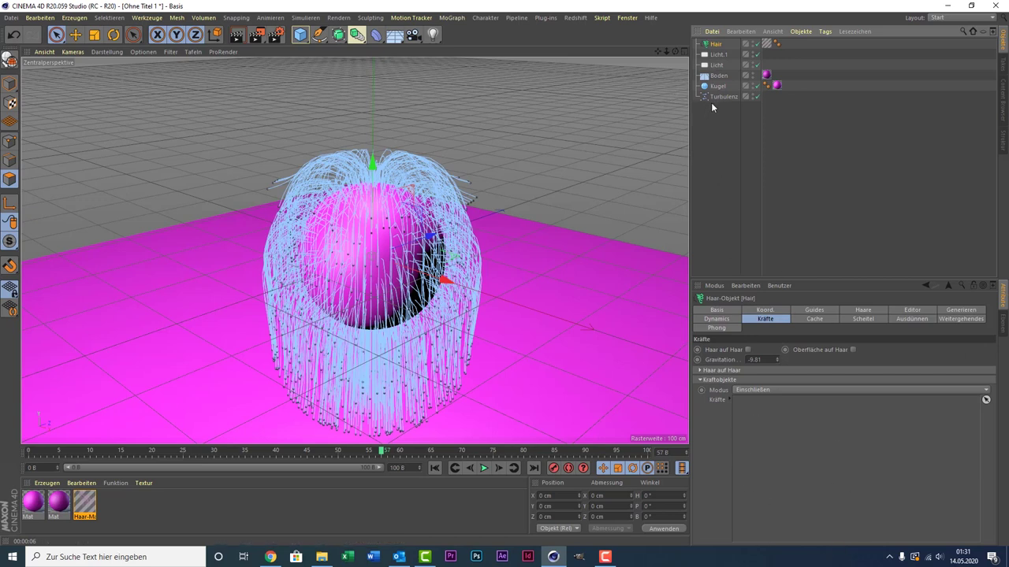
pyautogui.moveTo(711, 100); pyautogui.dragTo(725, 109)
pyautogui.moveTo(809, 433); pyautogui.dragTo(810, 443)
pyautogui.click(720, 97)
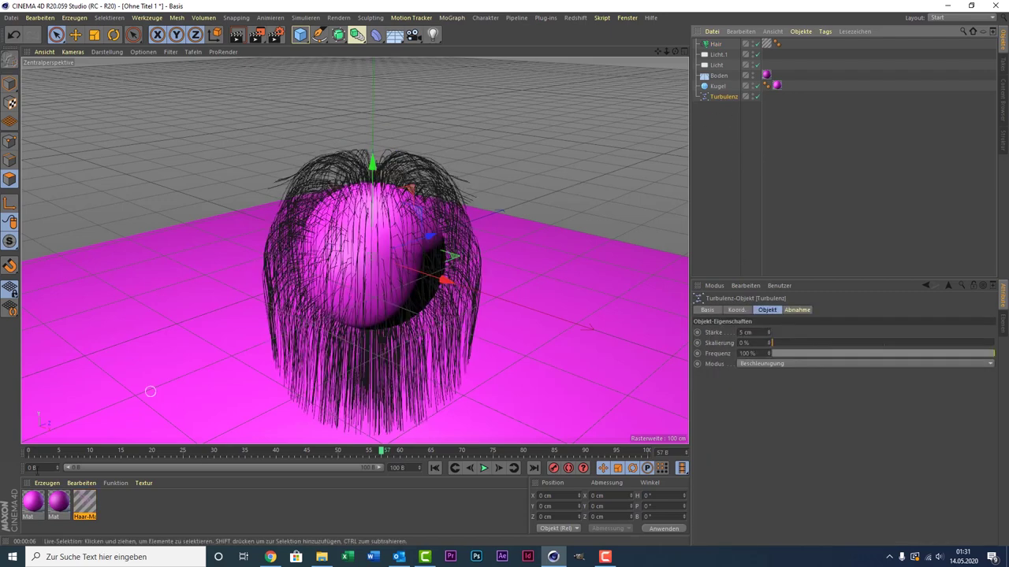
pyautogui.click(28, 453)
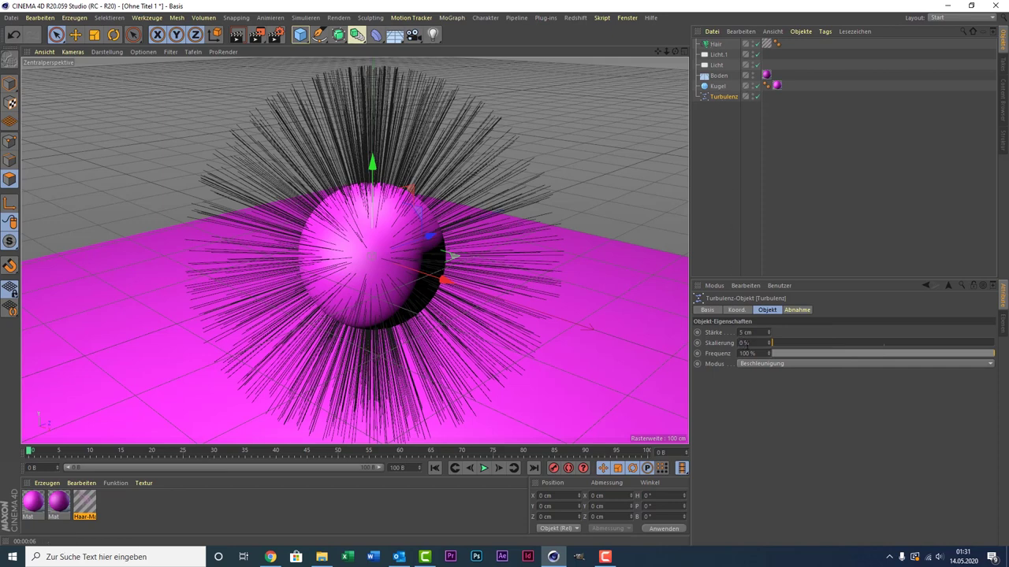
pyautogui.click(747, 344)
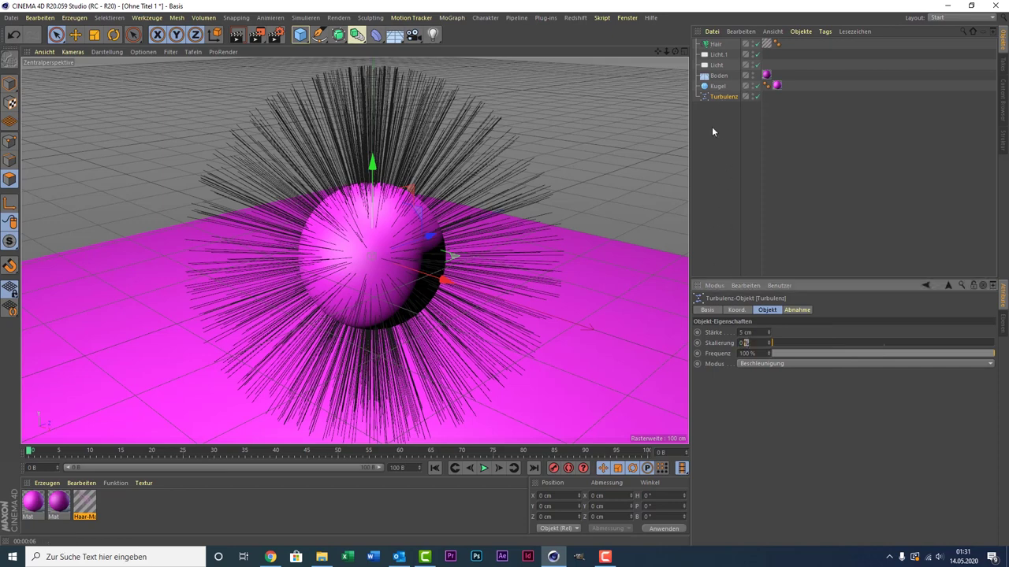
pyautogui.click(485, 468)
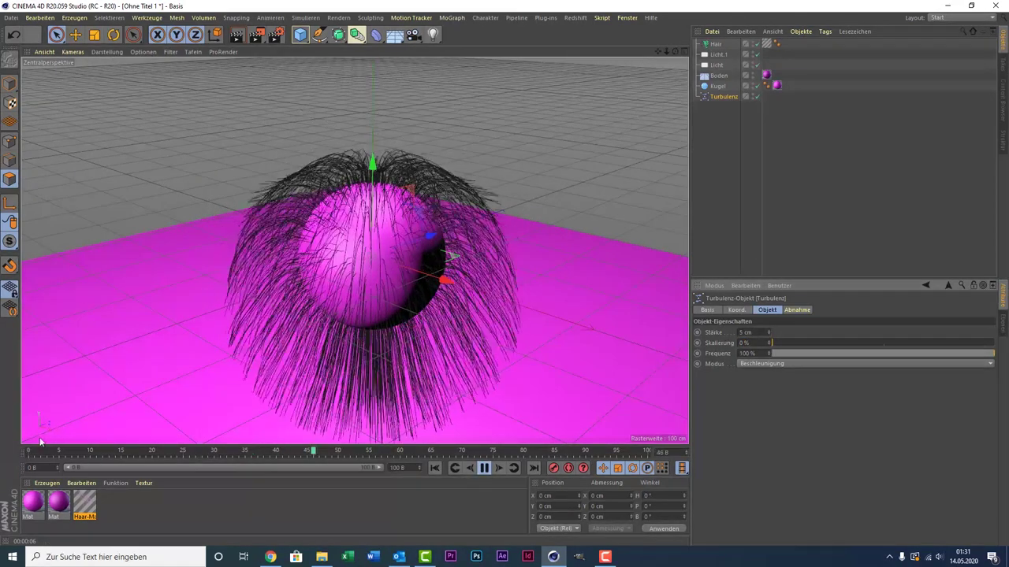
pyautogui.moveTo(418, 451); pyautogui.dragTo(2, 453)
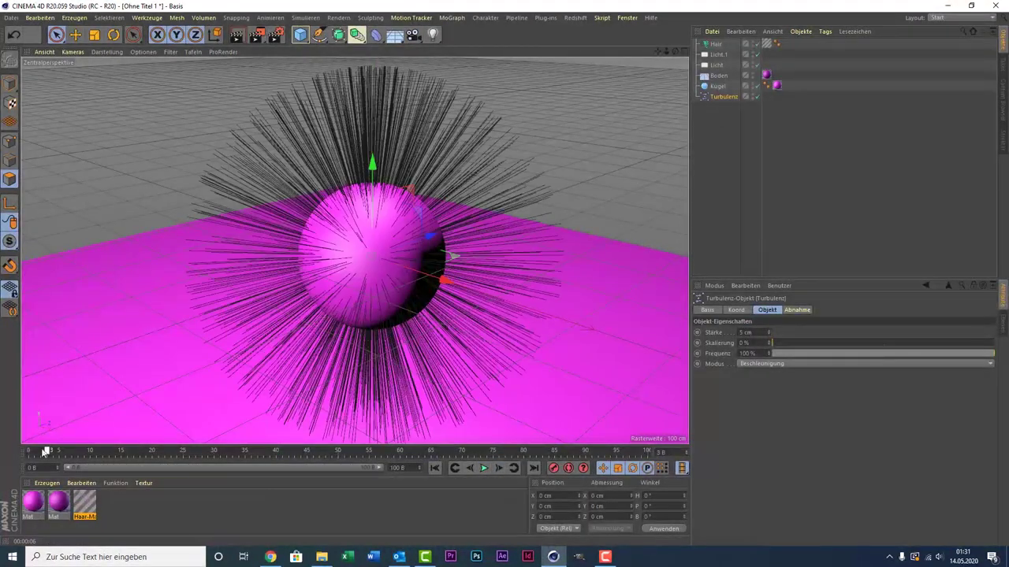
pyautogui.hotkey('shift', 'f')
# - Expand the Hair object's Dynamics Eigenschaften showing mass, stiffness and Ruhe halten
pyautogui.click(717, 45)
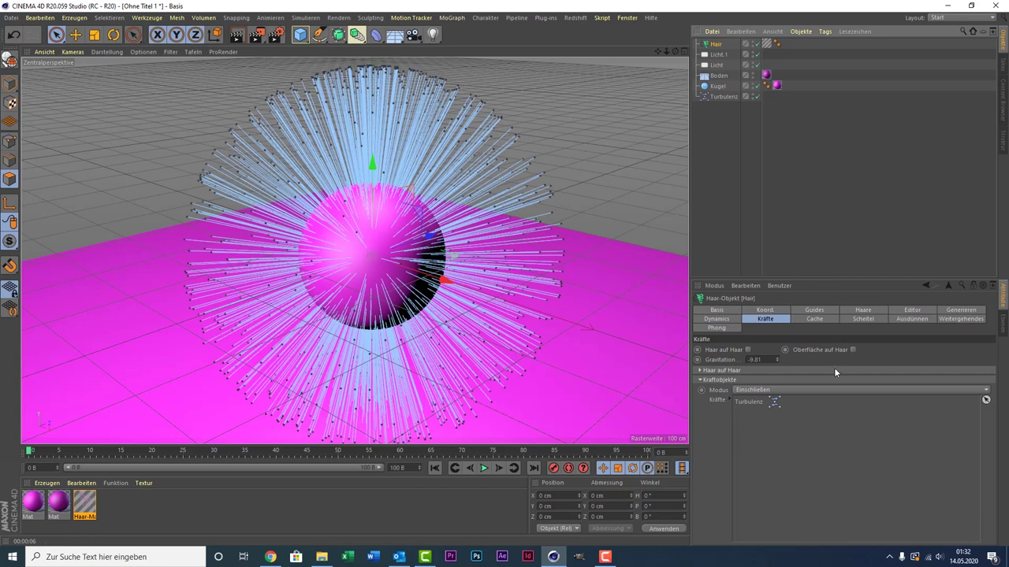
pyautogui.click(858, 310)
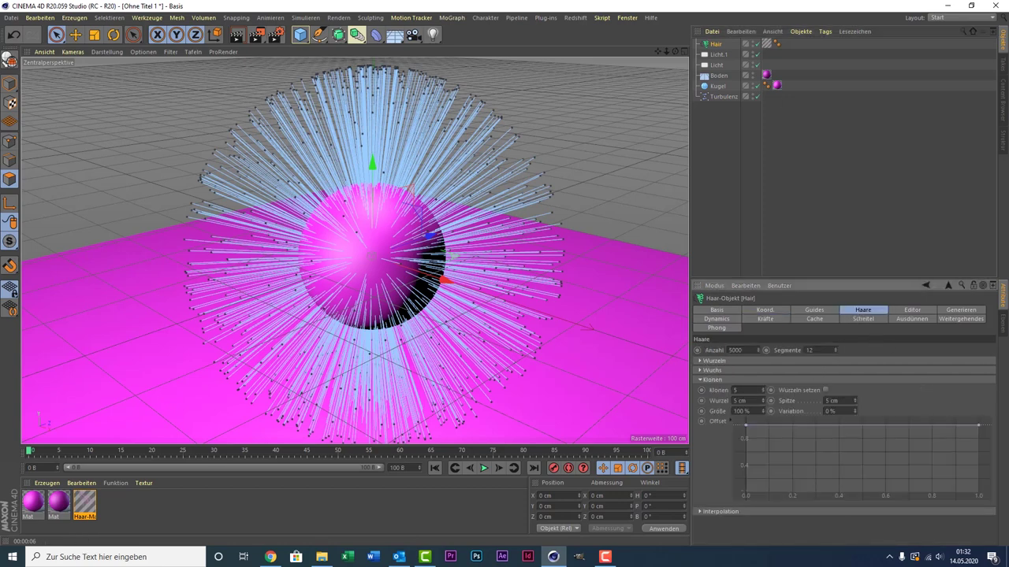
pyautogui.click(765, 309)
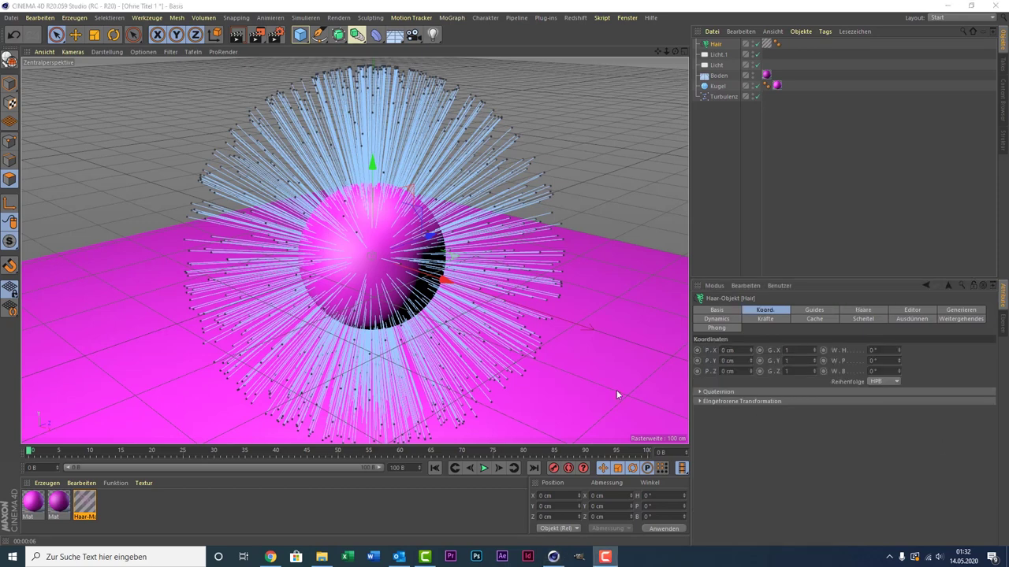
pyautogui.click(717, 320)
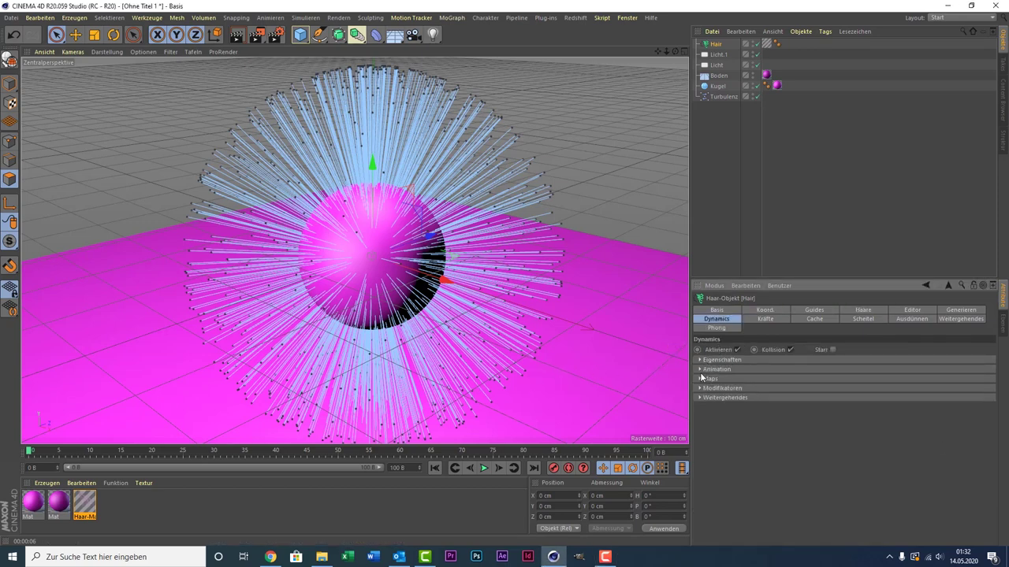
pyautogui.click(698, 360)
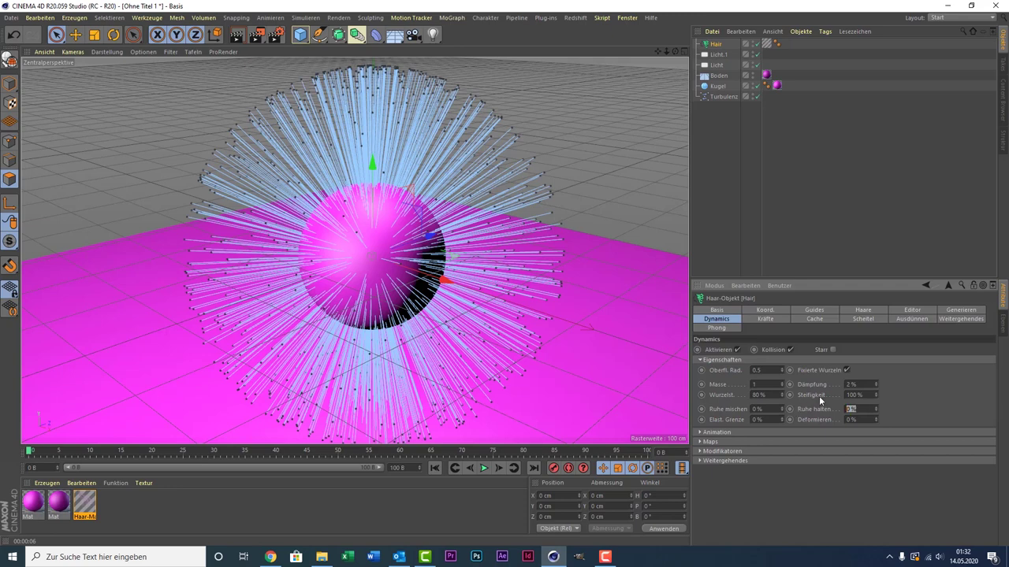
# - Enter 40 % for Ruhe halten, play the animation, then try 10 % and 20 %
pyautogui.write('40')
pyautogui.click(483, 468)
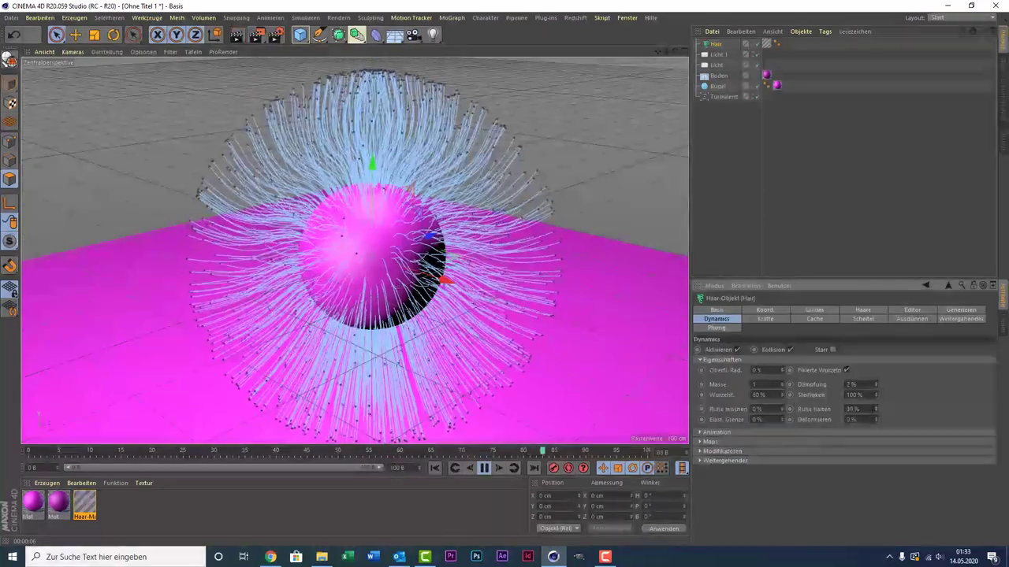
pyautogui.moveTo(875, 410); pyautogui.dragTo(874, 429)
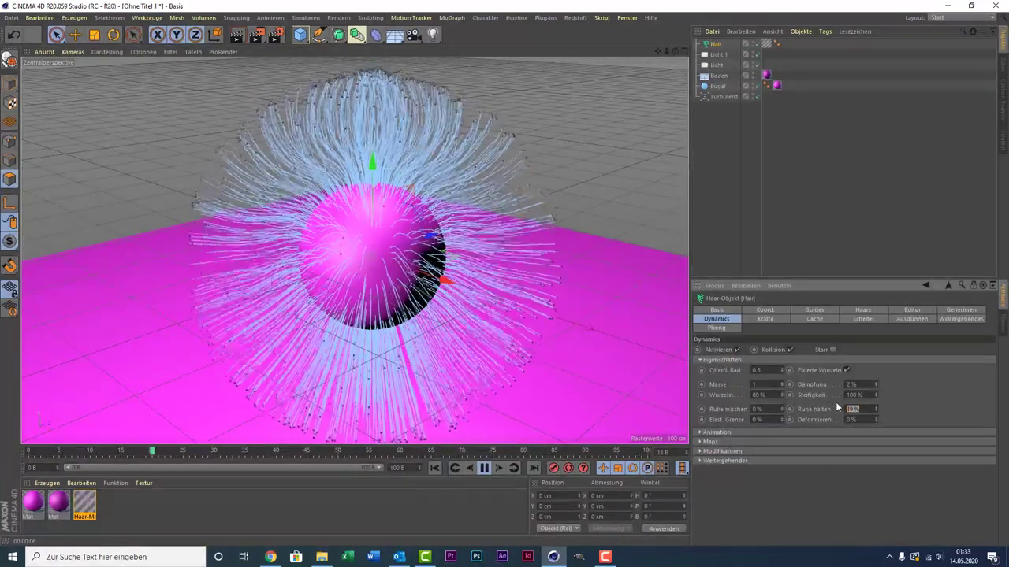
pyautogui.write('20')
pyautogui.press('Return')
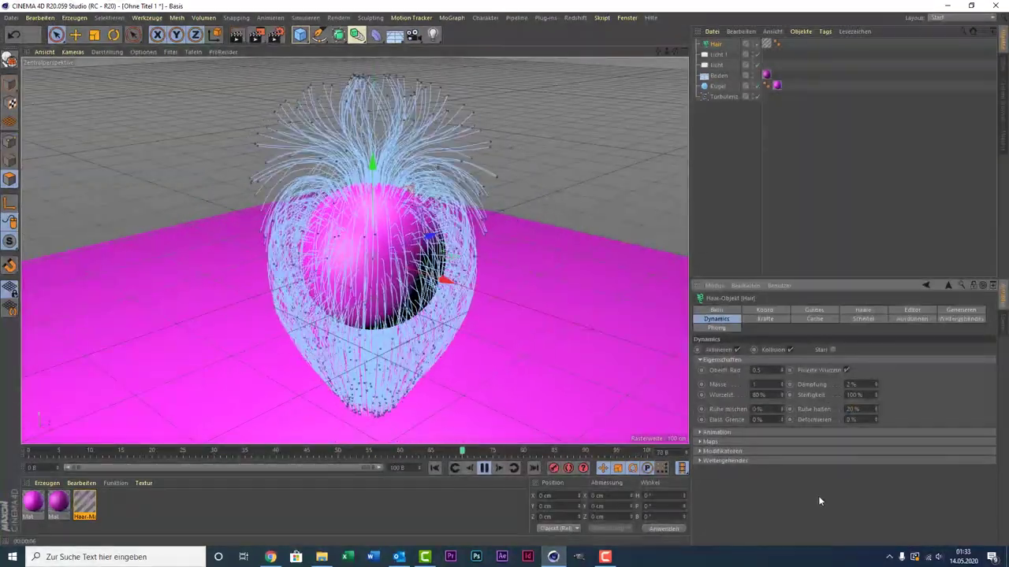
# - Try Ruhe halten at 60 %, settle back on 40 %, and select the Turbulenz force
pyautogui.press('Return')
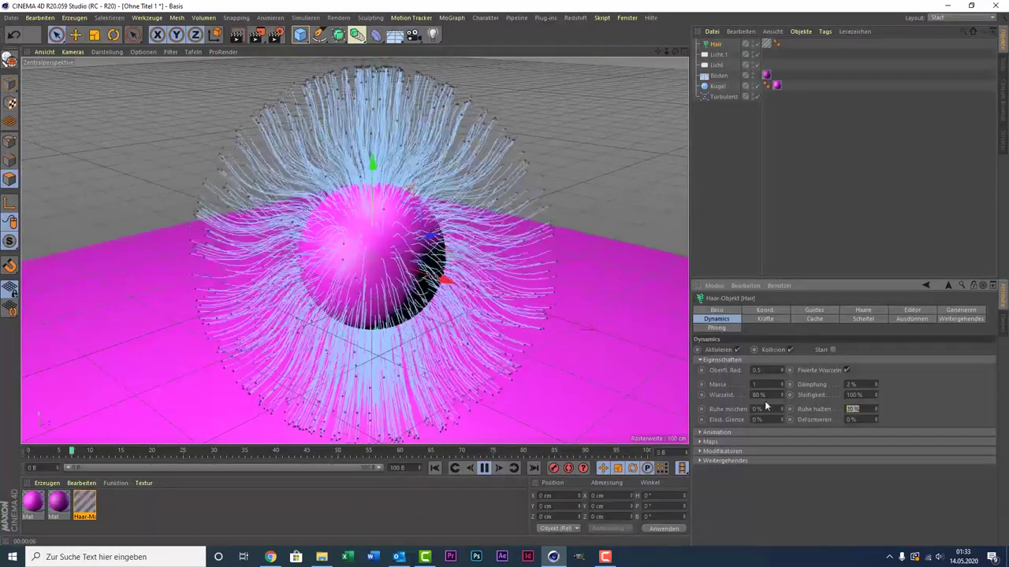
pyautogui.write('60')
pyautogui.press('Return')
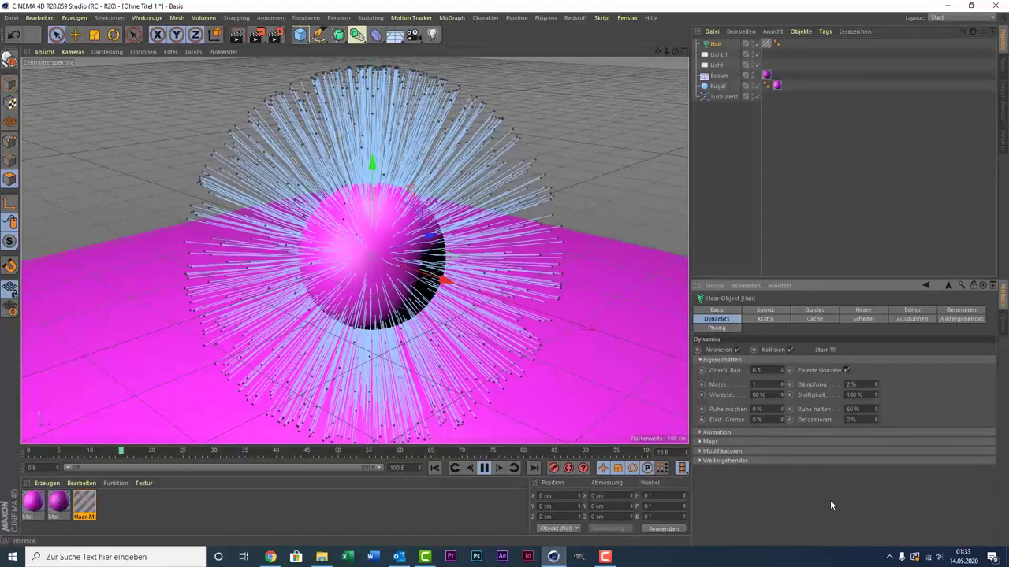
pyautogui.click(851, 409)
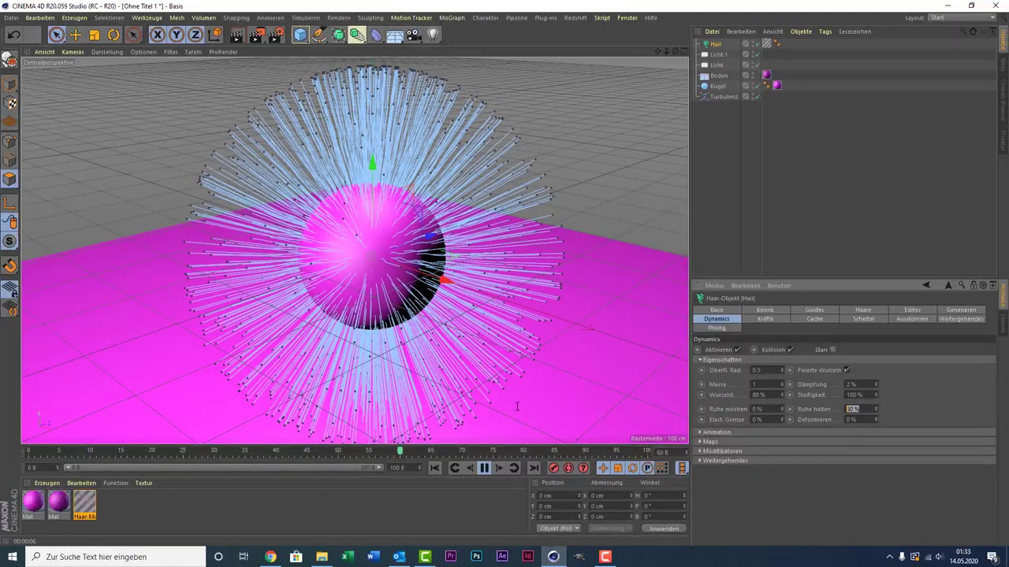
pyautogui.write('40')
pyautogui.press('Return')
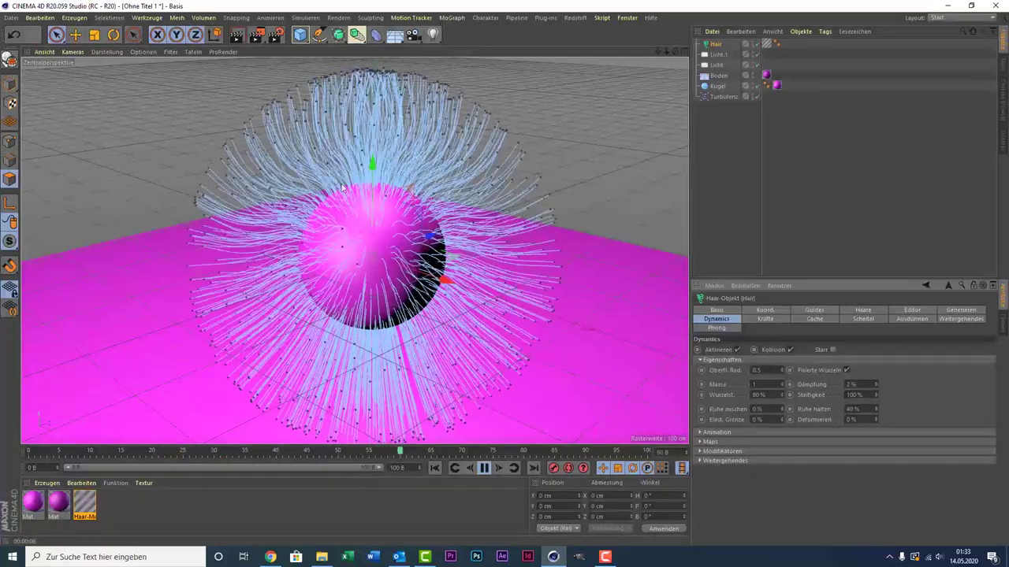
pyautogui.click(725, 96)
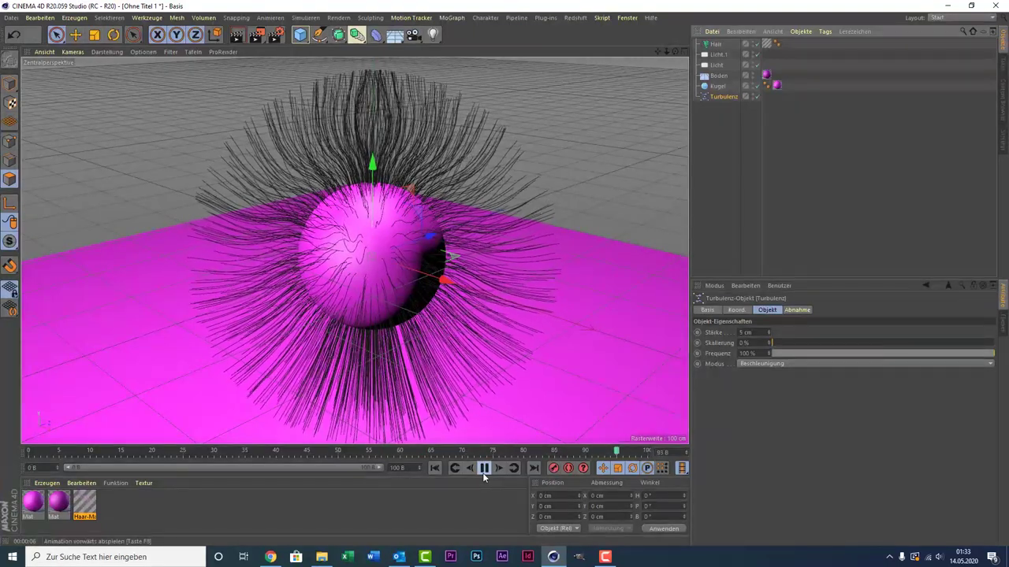
# - Stop playback, set the Turbulenz Stärke to 80 cm, and replay the animation
pyautogui.click(483, 468)
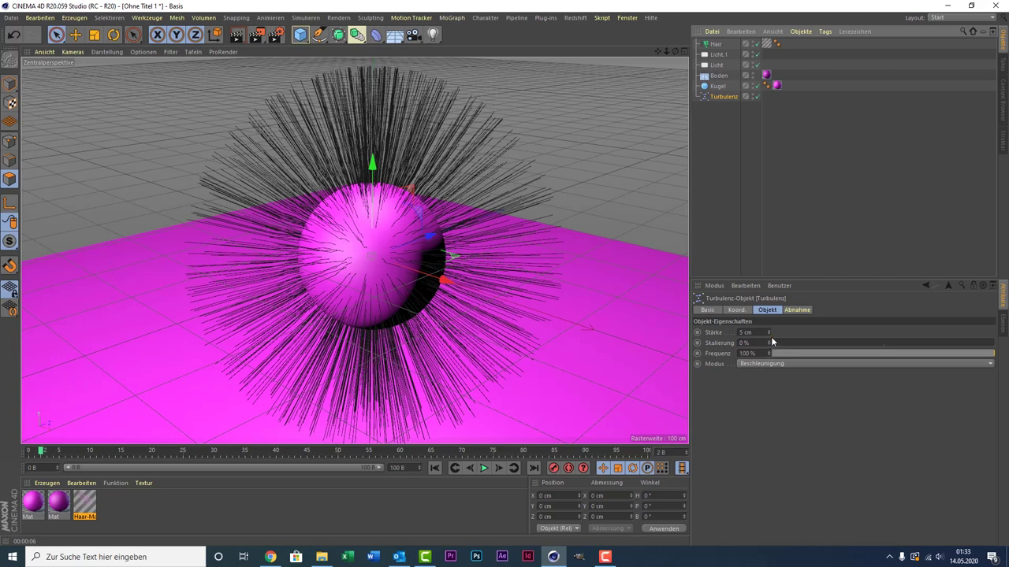
pyautogui.click(745, 332)
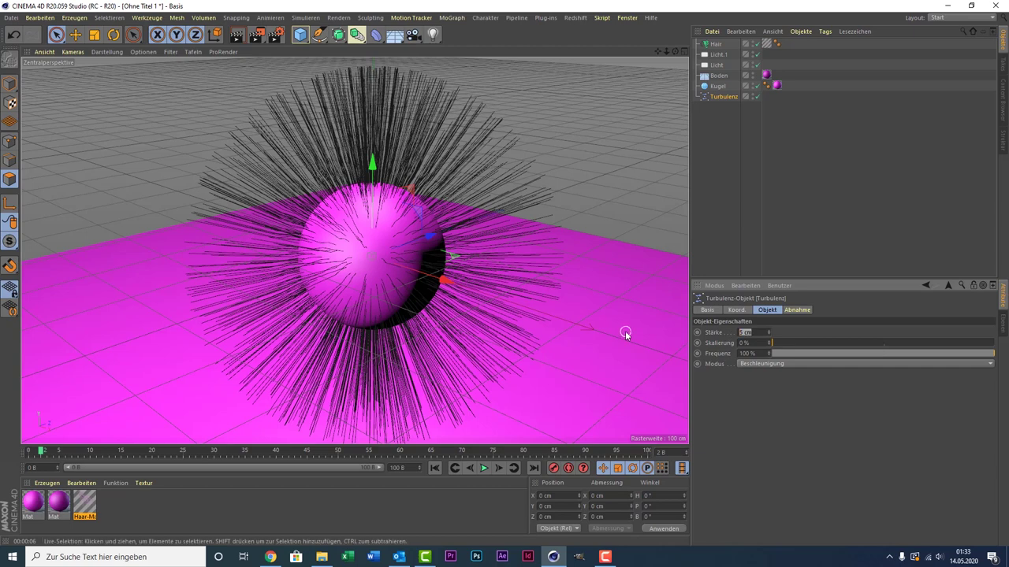
pyautogui.write('80')
pyautogui.press('Return')
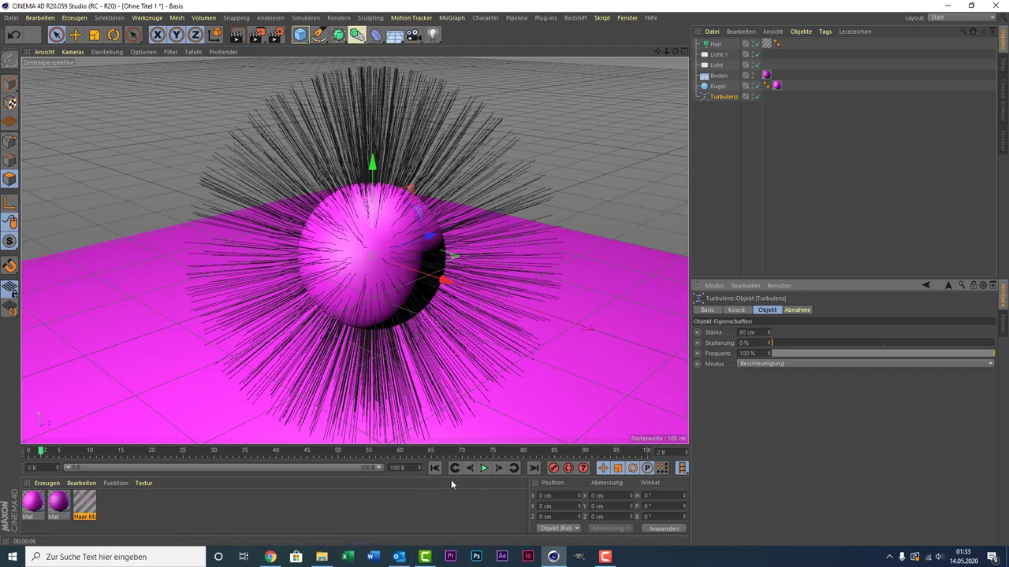
pyautogui.click(483, 468)
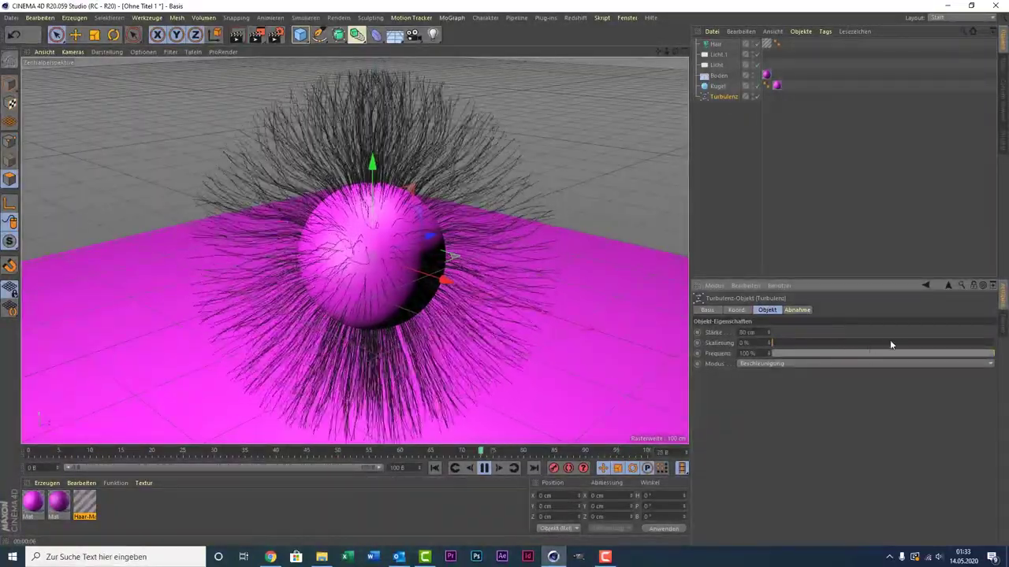
# - Push the Turbulenz Skalierung up sharply, then bring it down past 178 % and 100 % to about 50.59 %
pyautogui.moveTo(891, 344); pyautogui.dragTo(976, 347)
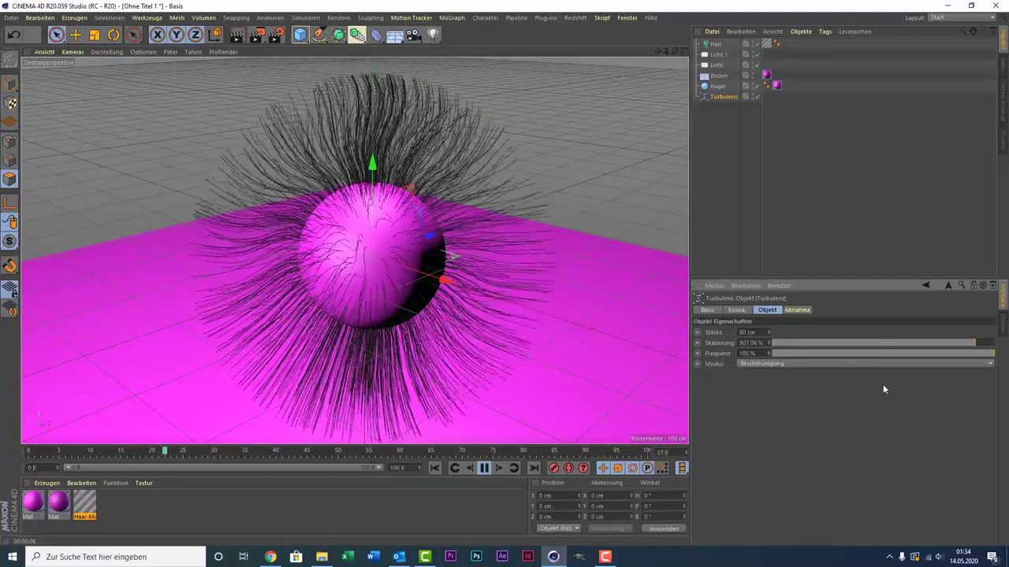
pyautogui.moveTo(961, 343); pyautogui.dragTo(784, 343)
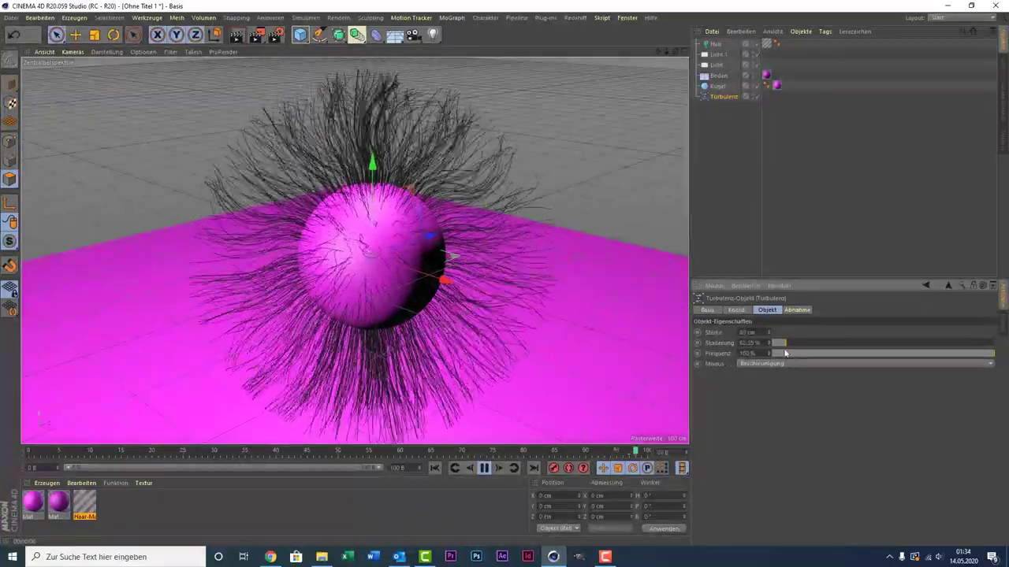
pyautogui.moveTo(784, 343); pyautogui.dragTo(775, 342)
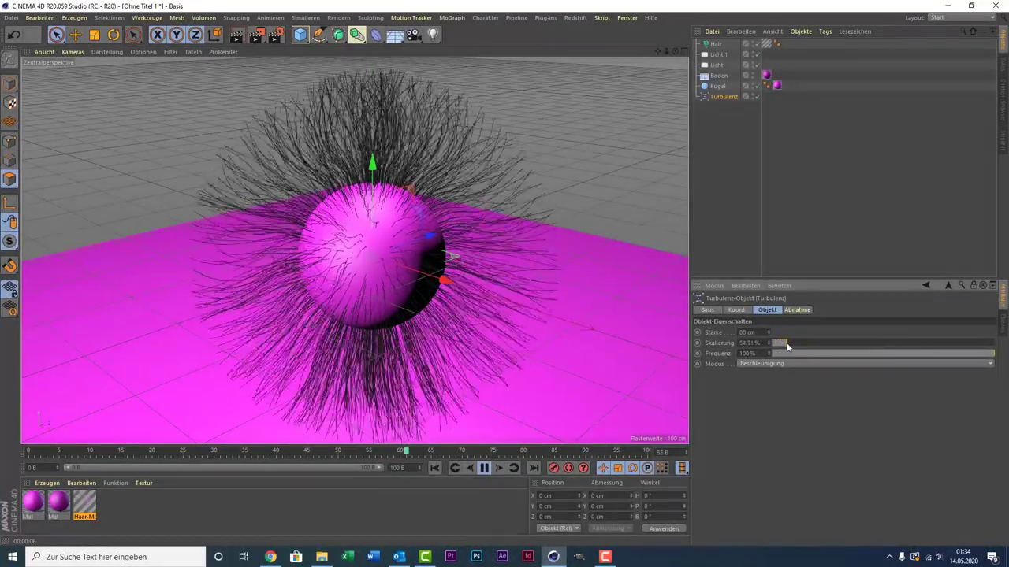
pyautogui.moveTo(786, 345); pyautogui.dragTo(796, 348)
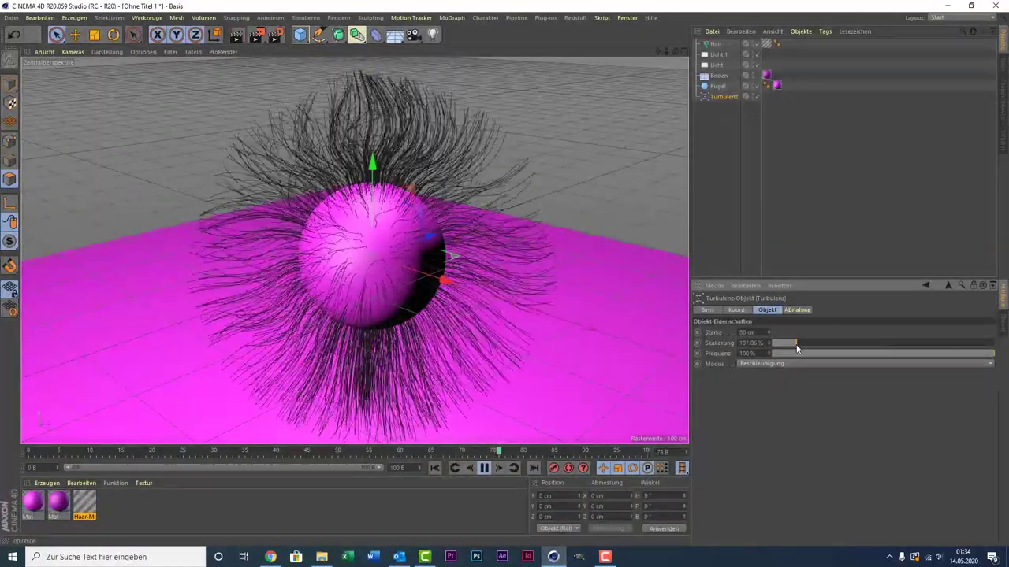
pyautogui.moveTo(790, 345); pyautogui.dragTo(754, 348)
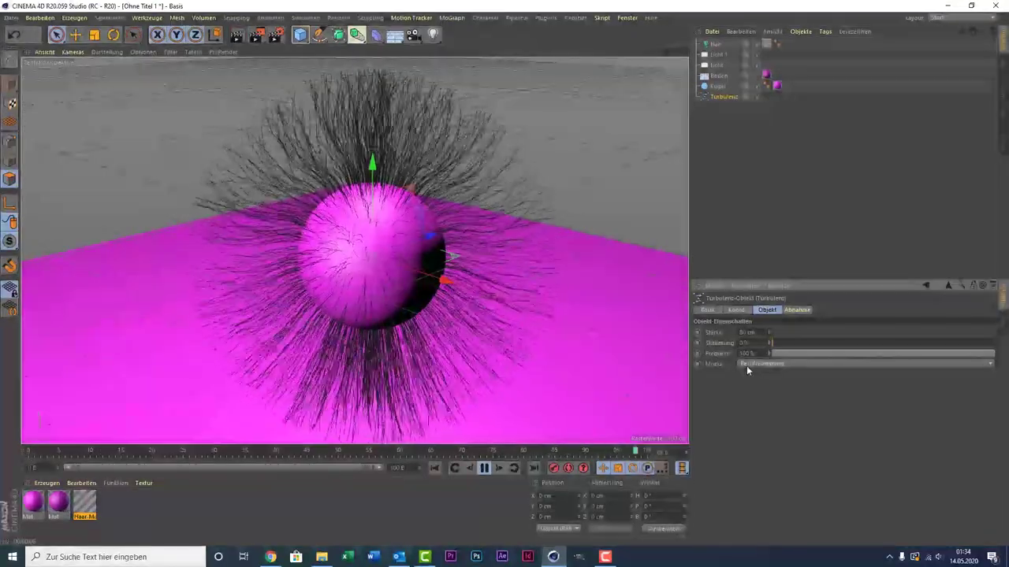
pyautogui.moveTo(772, 344); pyautogui.dragTo(783, 344)
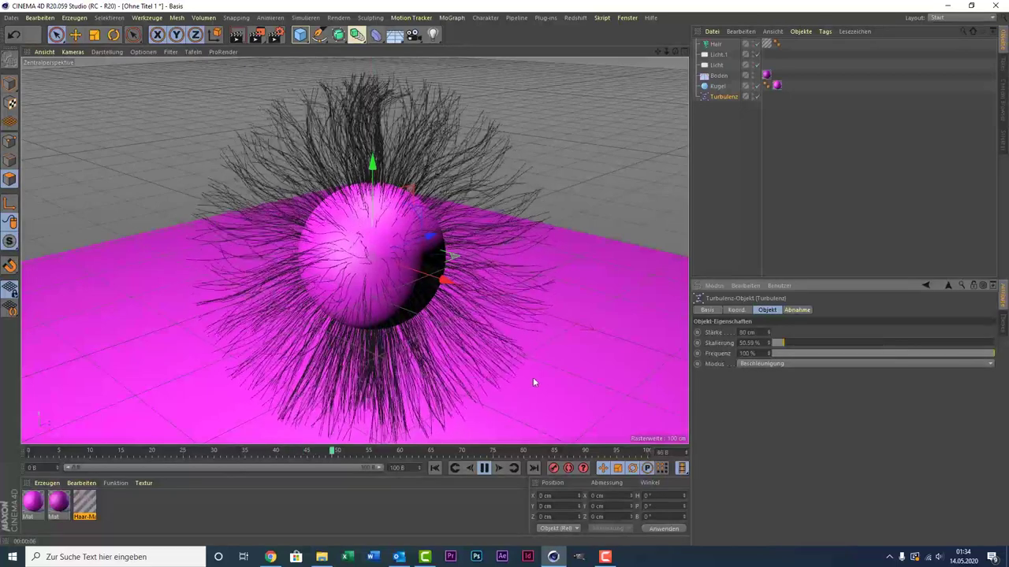
# - Stop playback, test-render the current view, render again at frame 11, then clear the render
pyautogui.click(482, 469)
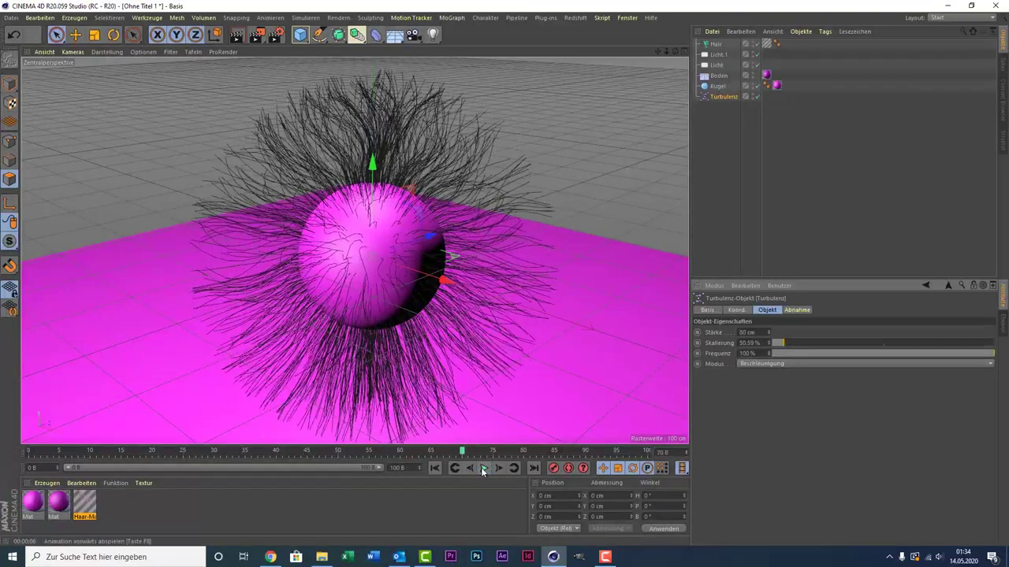
pyautogui.click(237, 37)
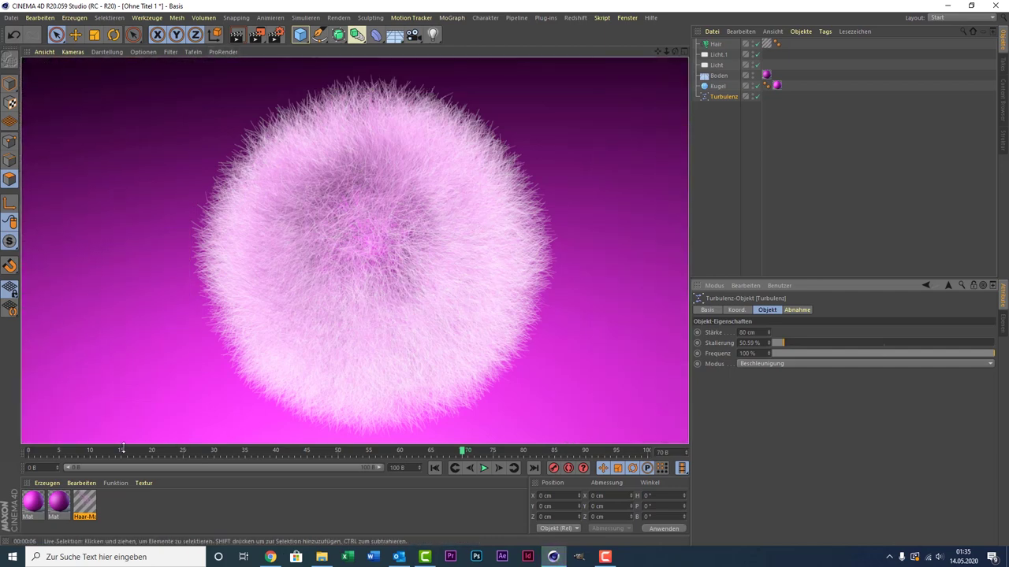
pyautogui.click(93, 452)
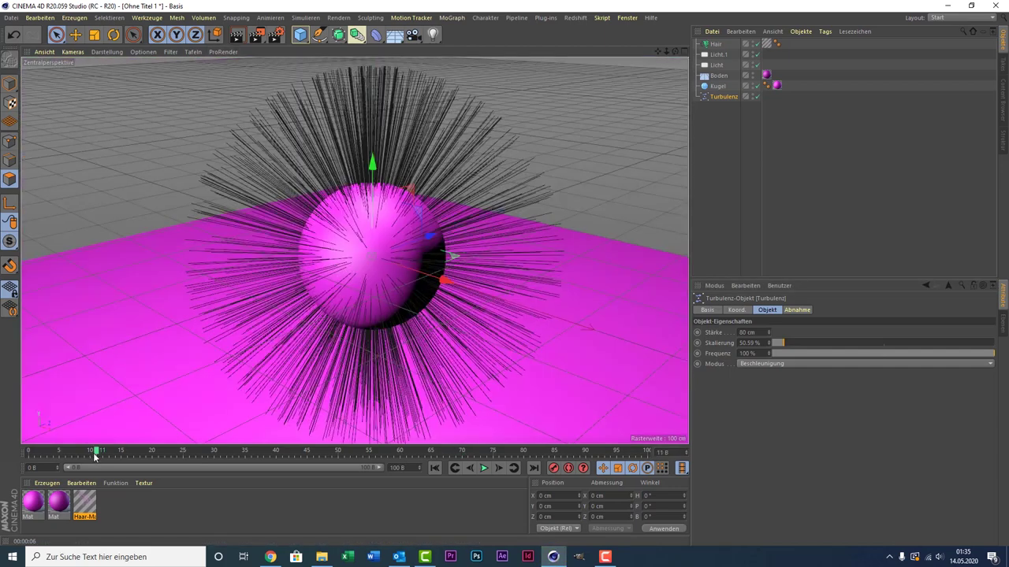
pyautogui.click(237, 37)
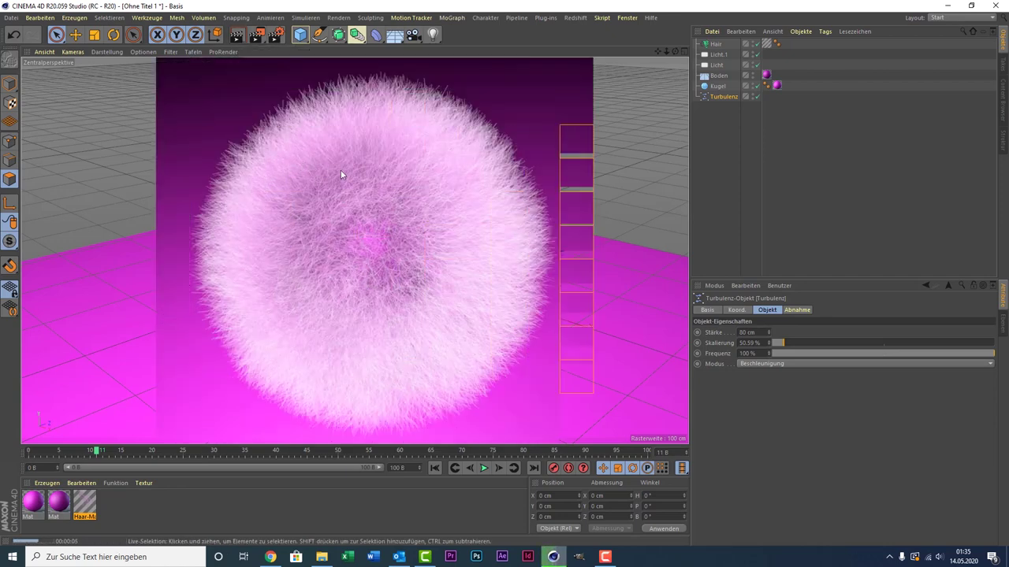
pyautogui.click(532, 318)
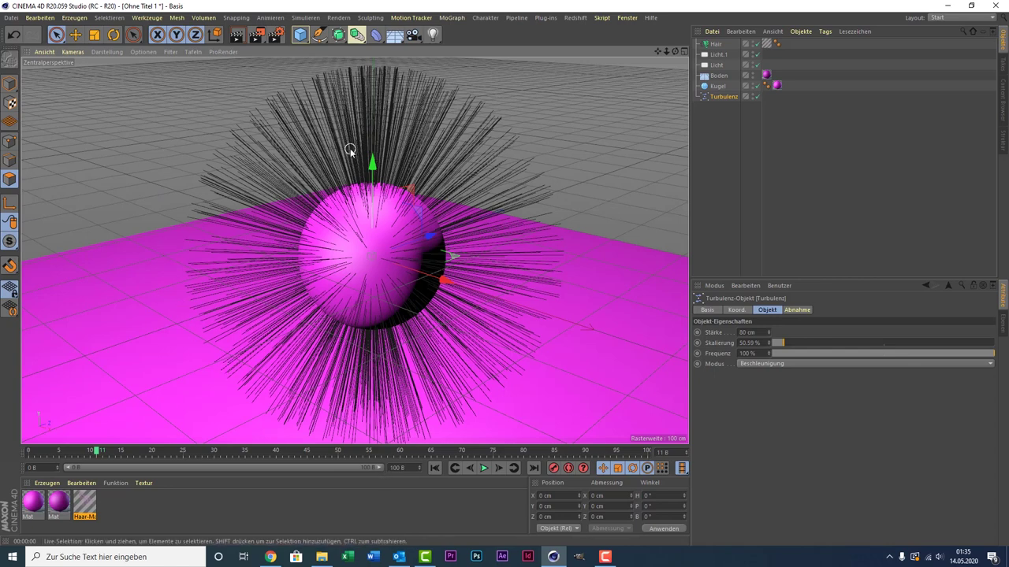
# - Create a fully rendered MP4 preview of all frames at 320 width and 25 fps
pyautogui.click(255, 37)
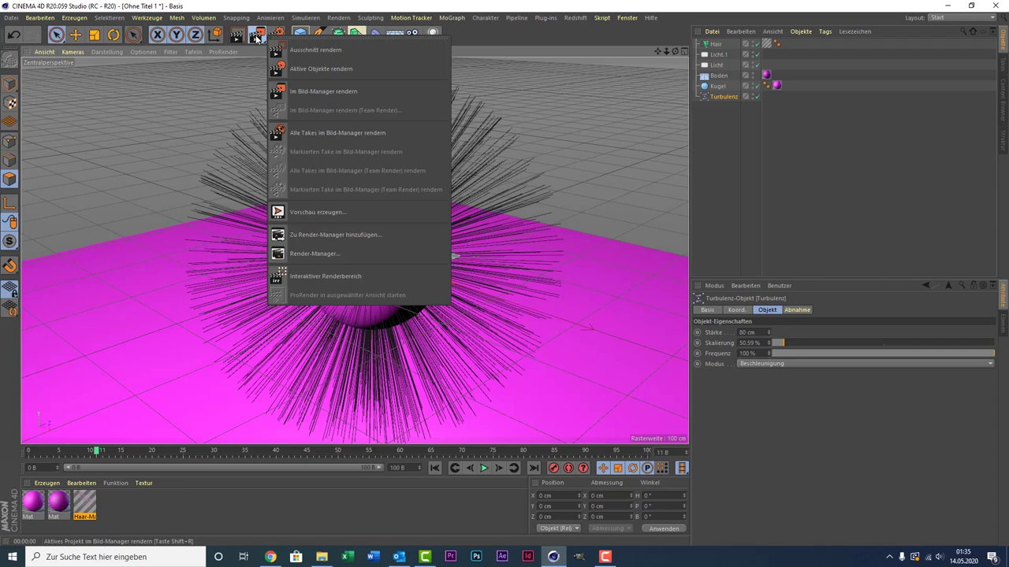
pyautogui.click(385, 211)
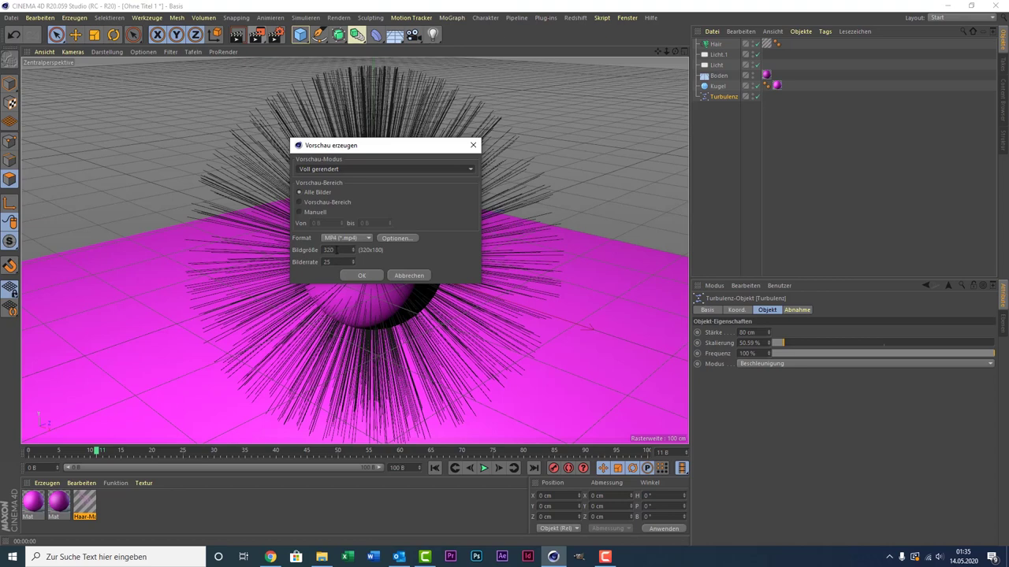
pyautogui.click(325, 250)
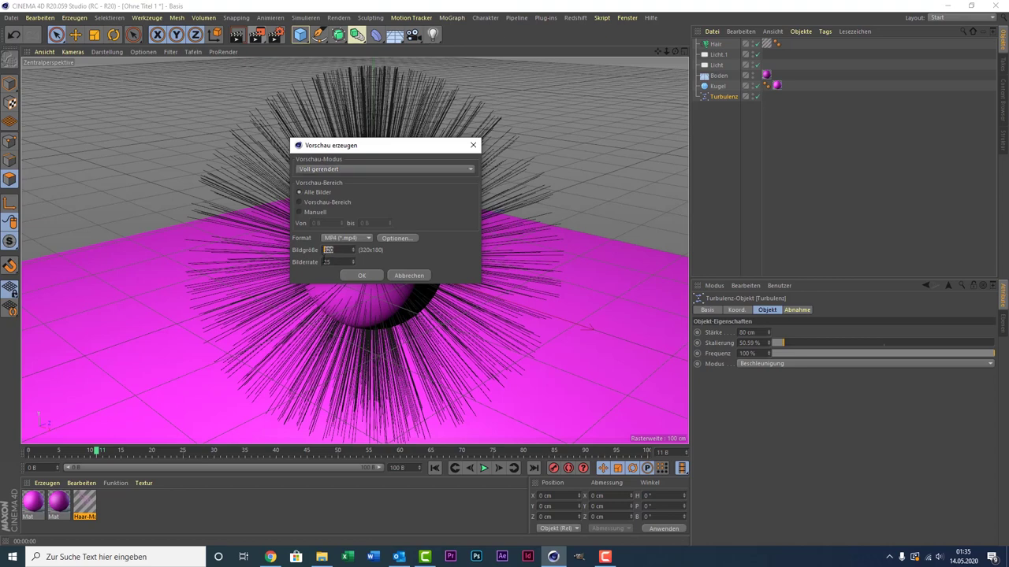
pyautogui.click(335, 169)
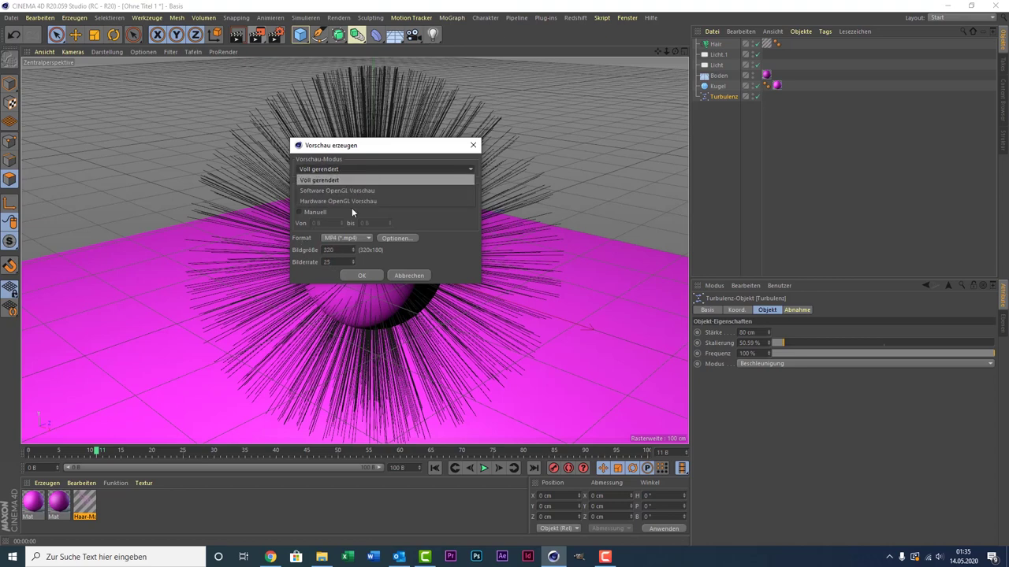
pyautogui.click(390, 239)
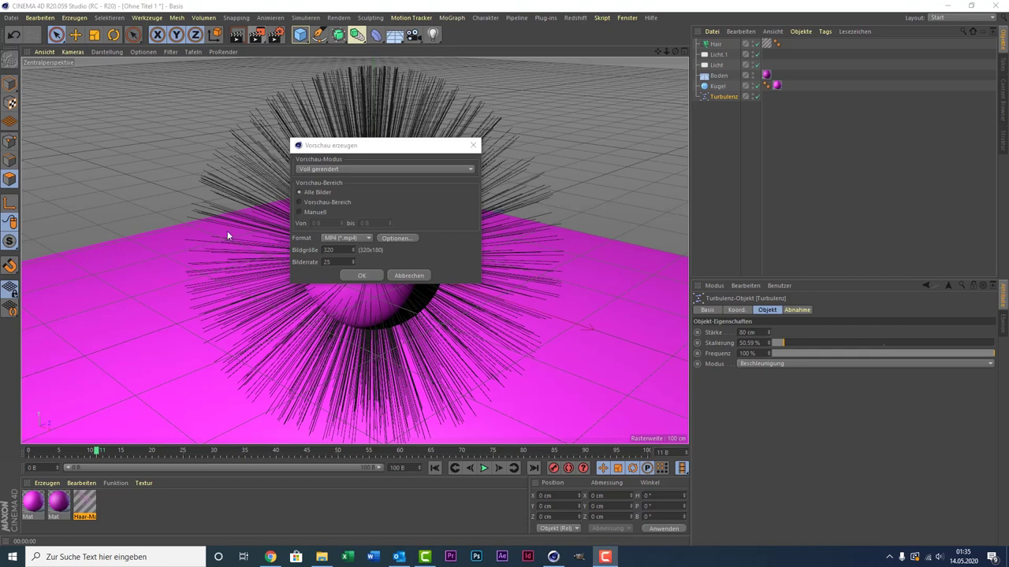
pyautogui.click(343, 237)
pyautogui.click(343, 237)
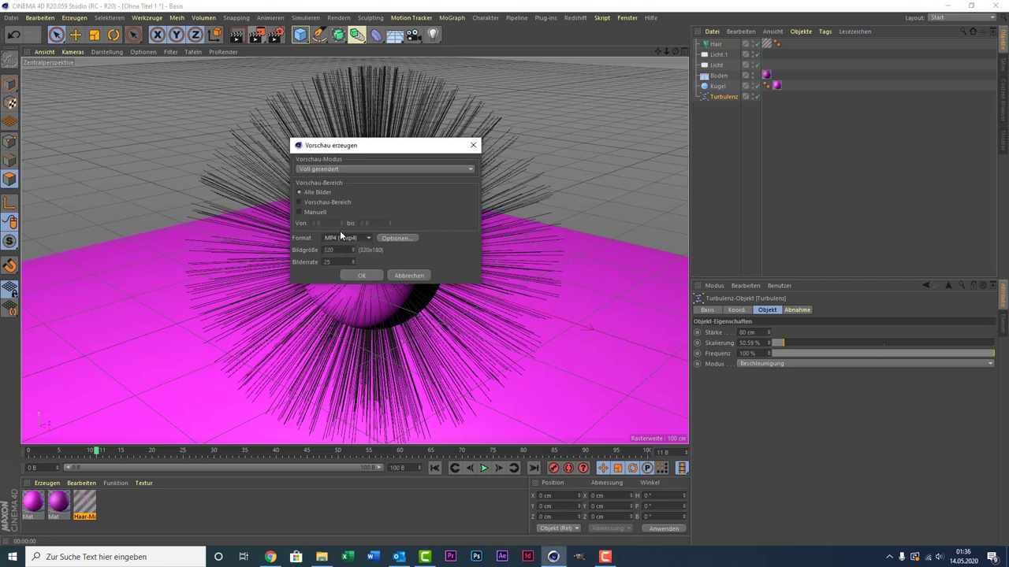
pyautogui.click(340, 237)
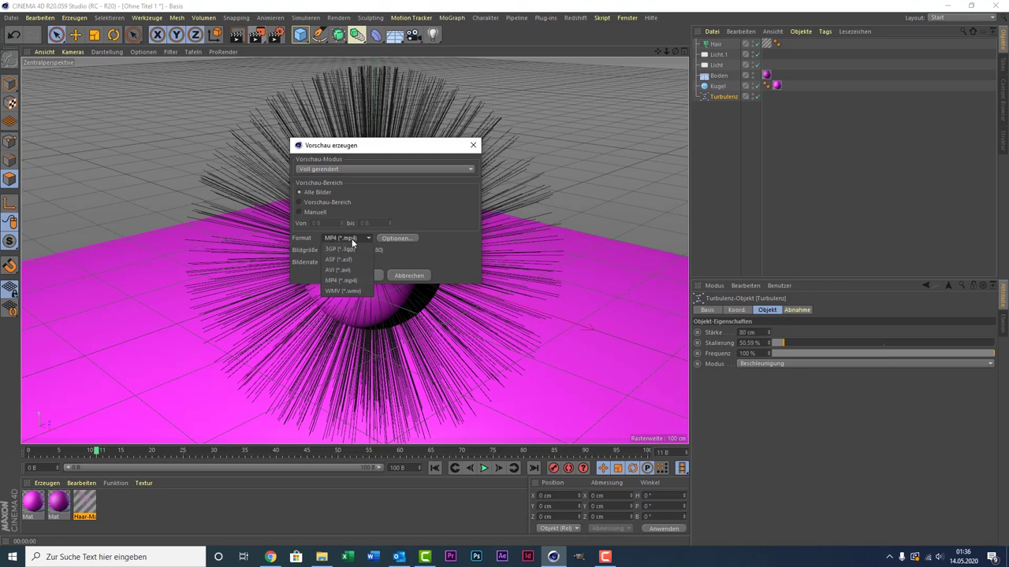
pyautogui.click(378, 274)
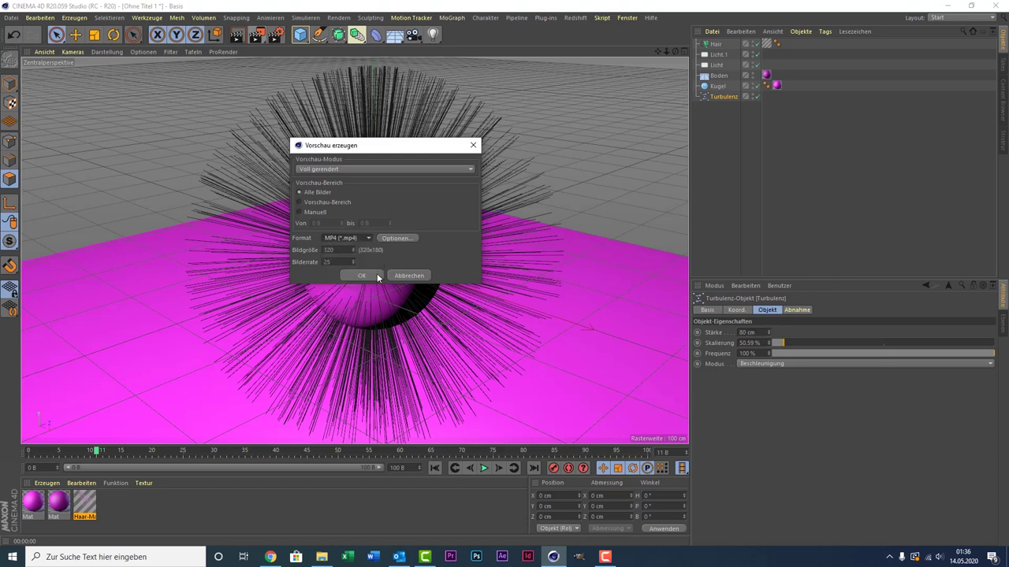
pyautogui.click(377, 273)
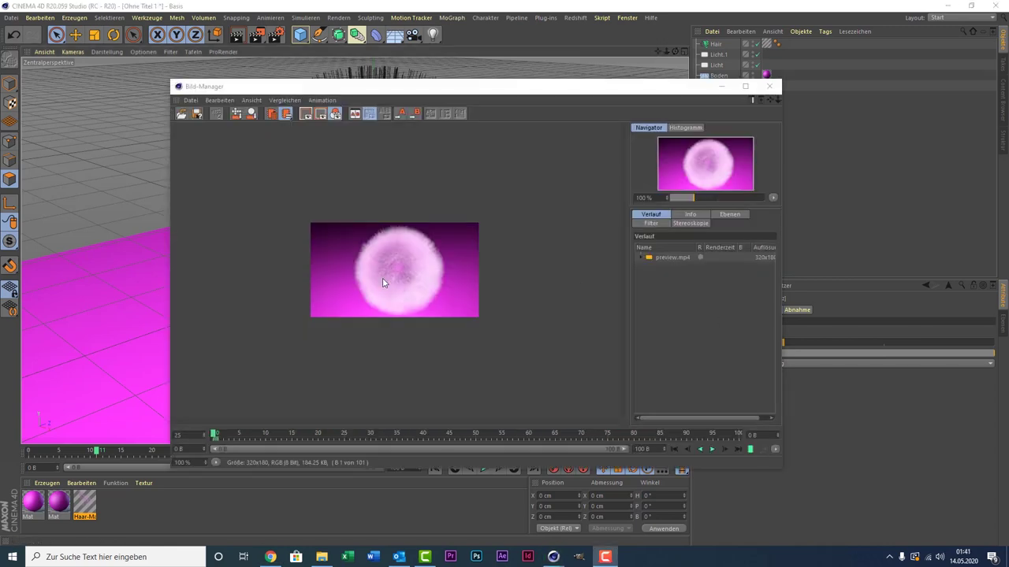
# - Play preview.mp4 in the Bild-Manager, then close the viewer
pyautogui.click(712, 449)
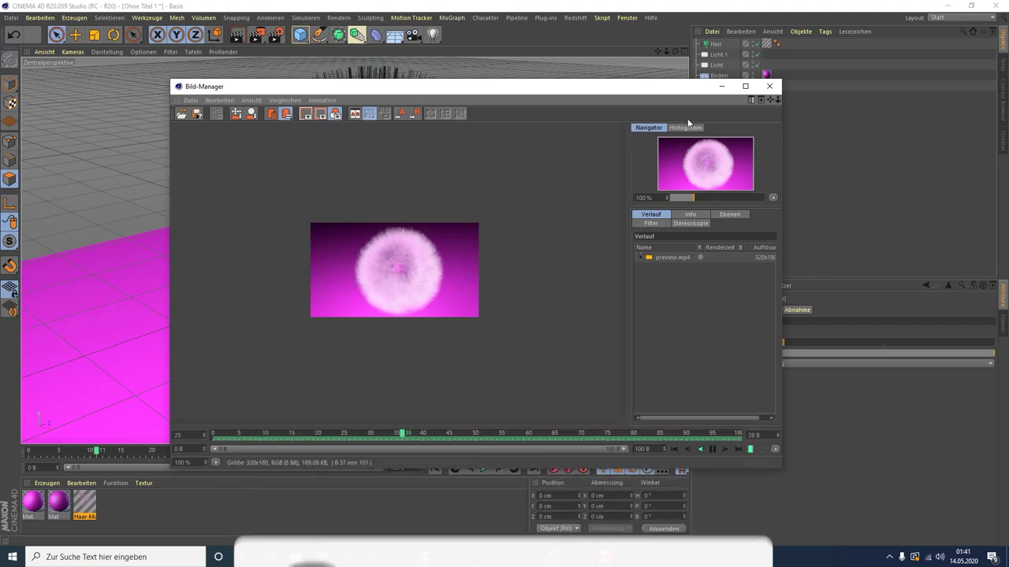
pyautogui.click(769, 86)
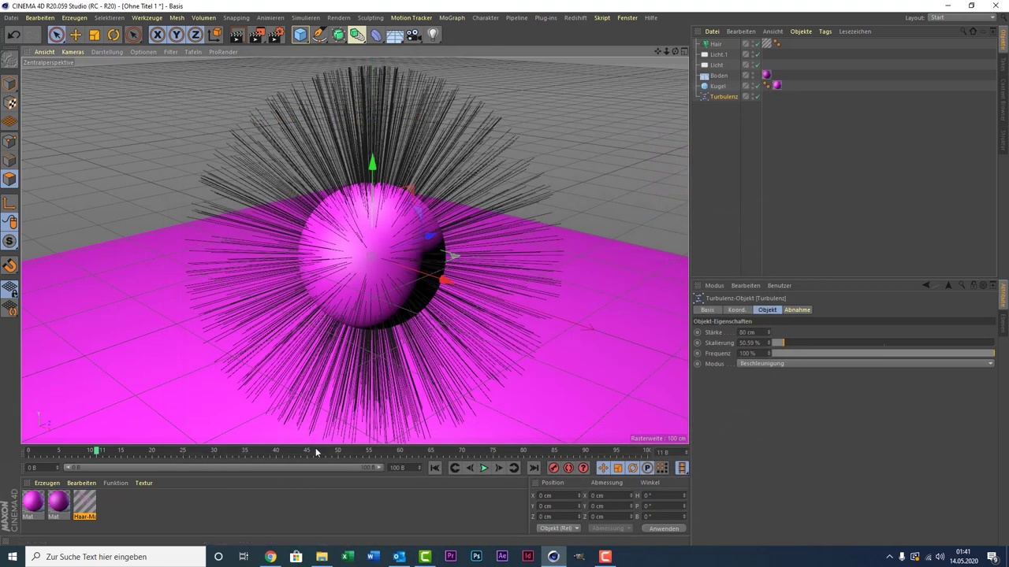